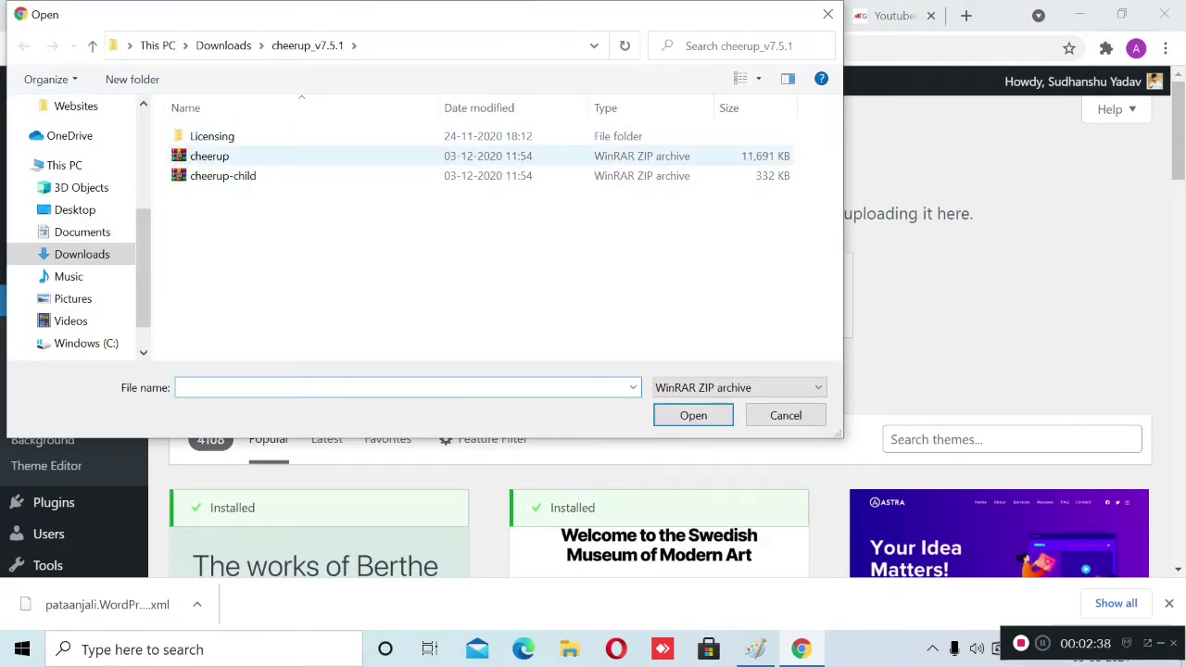
Upload the theme archive cheerup.zip from the cheerup_v7.5.1 folder and start installing it
{"action": "left_click", "coordinate": [209, 156]}
{"action": "left_click", "coordinate": [693, 415]}
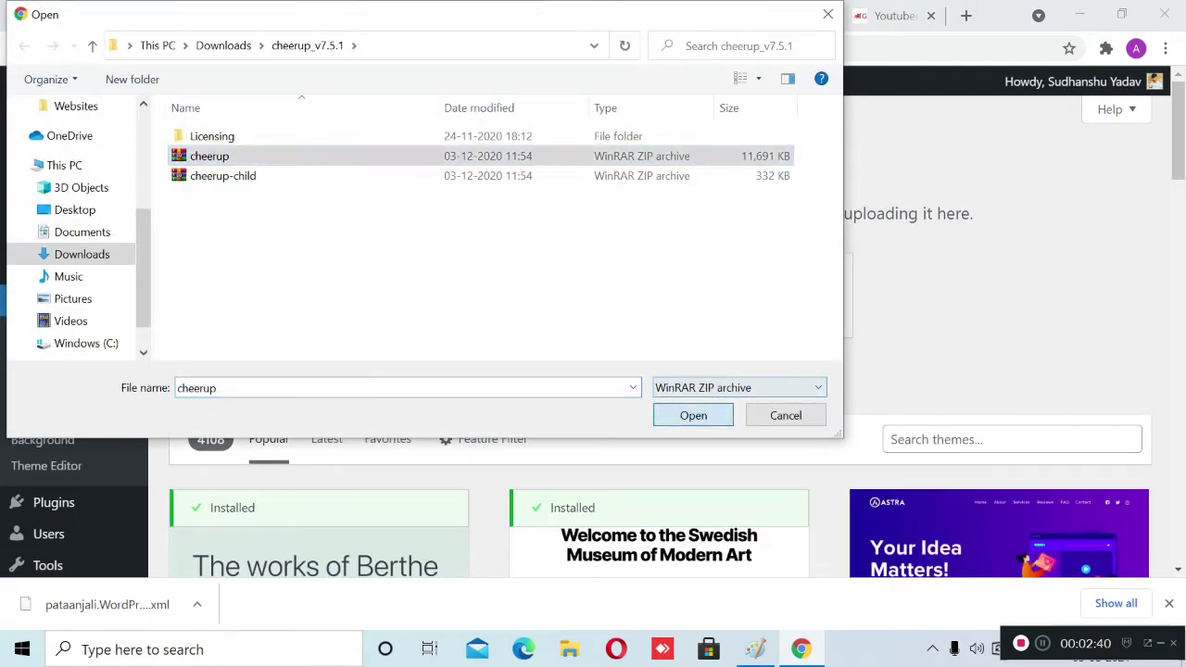
{"action": "left_click", "coordinate": [784, 295]}
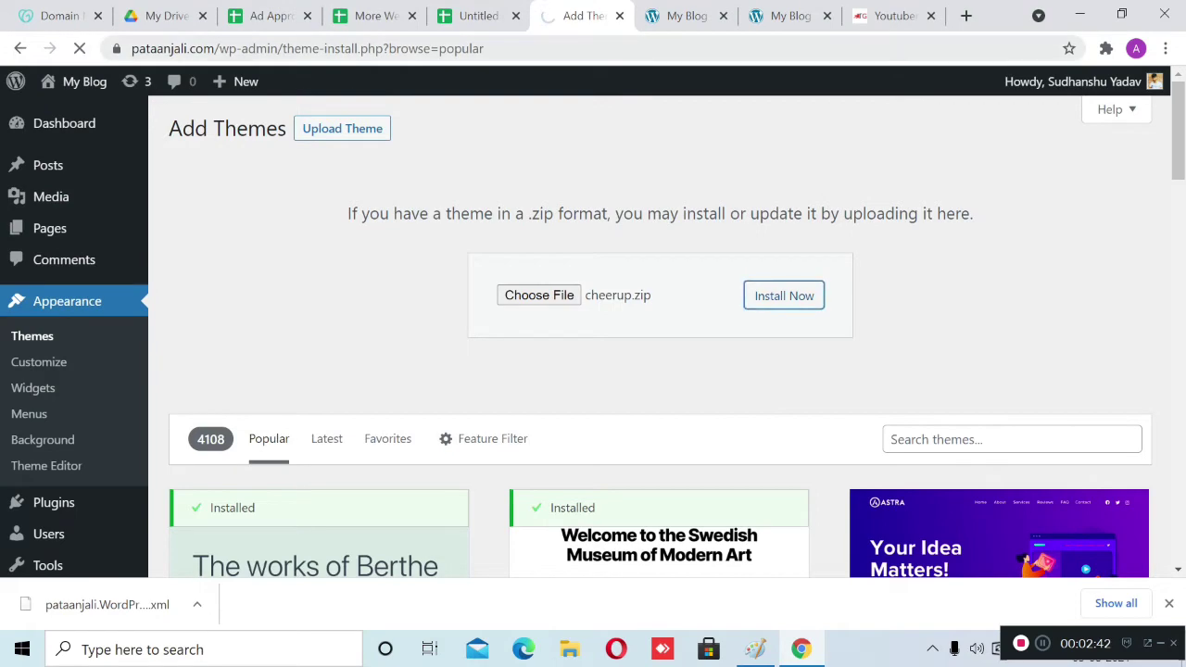
Open wordpresslist.com in a new tab, look over the plugins and themes on its home page, and return to the theme upload
{"action": "left_click", "coordinate": [967, 16]}
{"action": "type", "text": "word"}
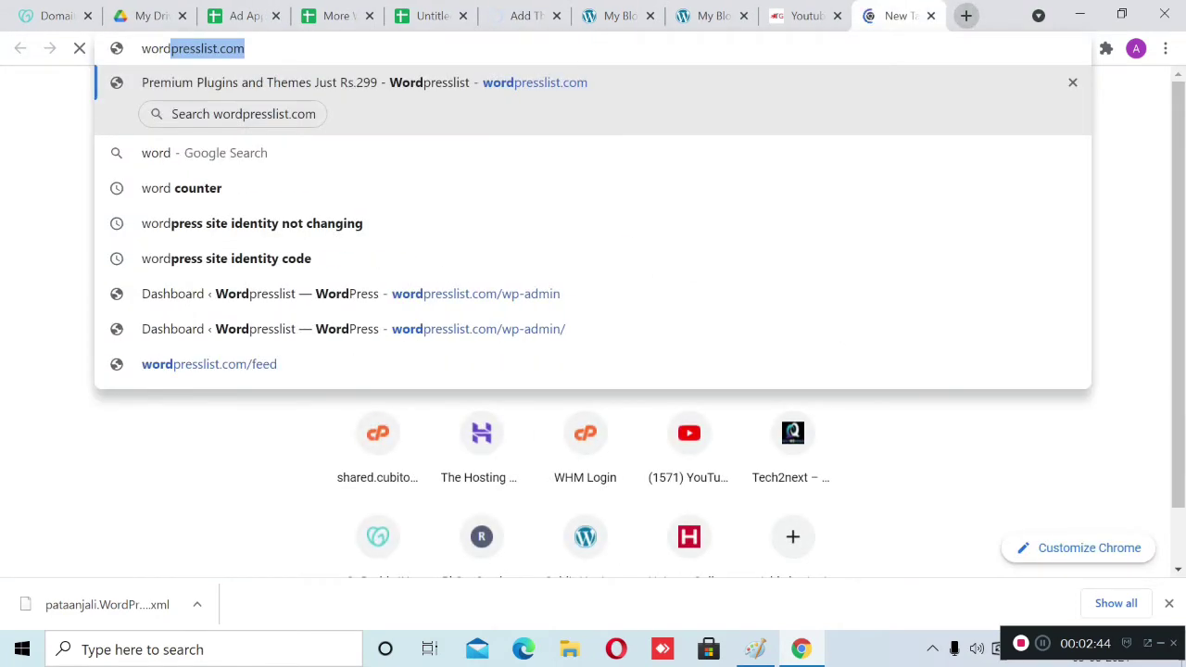
{"action": "key", "text": "Return"}
{"action": "left_click", "coordinate": [525, 16]}
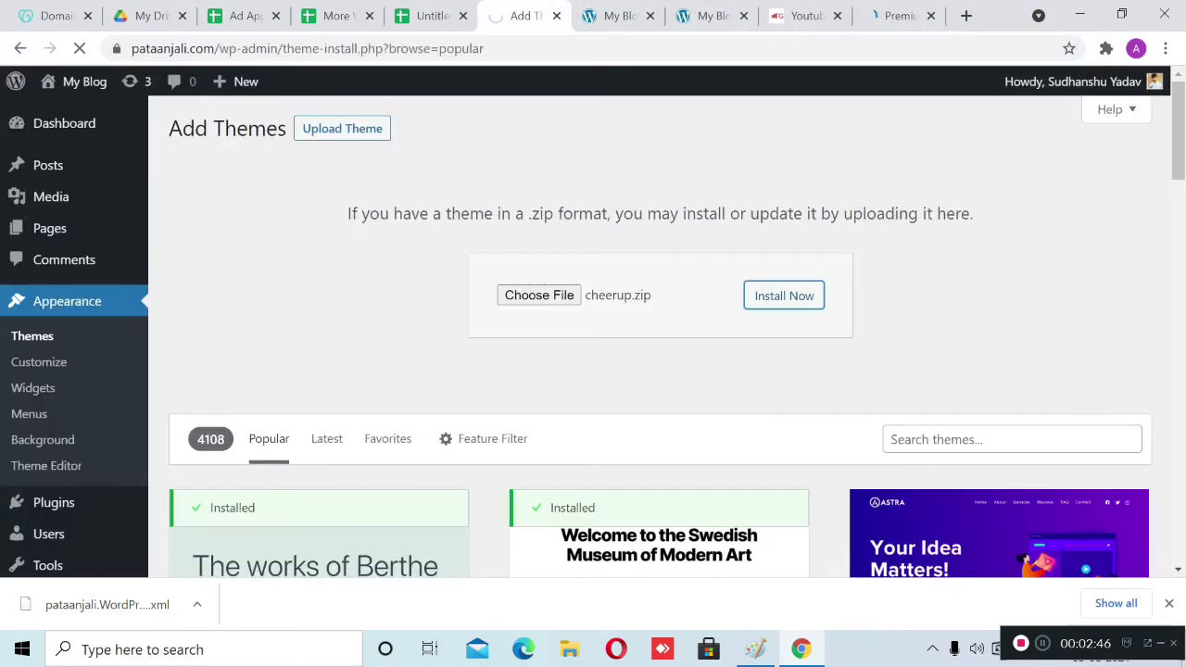
{"action": "scroll", "coordinate": [648, 324], "scroll_direction": "down", "scroll_amount": 3}
{"action": "scroll", "coordinate": [649, 324], "scroll_direction": "up", "scroll_amount": 3}
{"action": "left_click", "coordinate": [898, 16]}
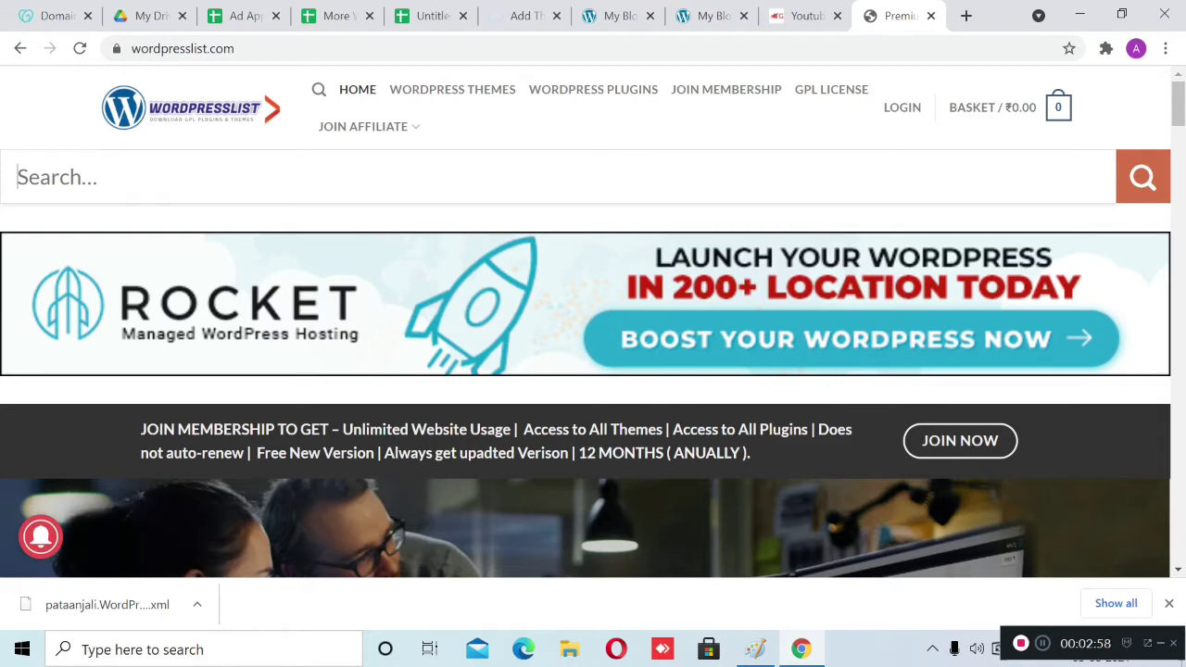
{"action": "scroll", "coordinate": [593, 324], "scroll_direction": "down", "scroll_amount": 5}
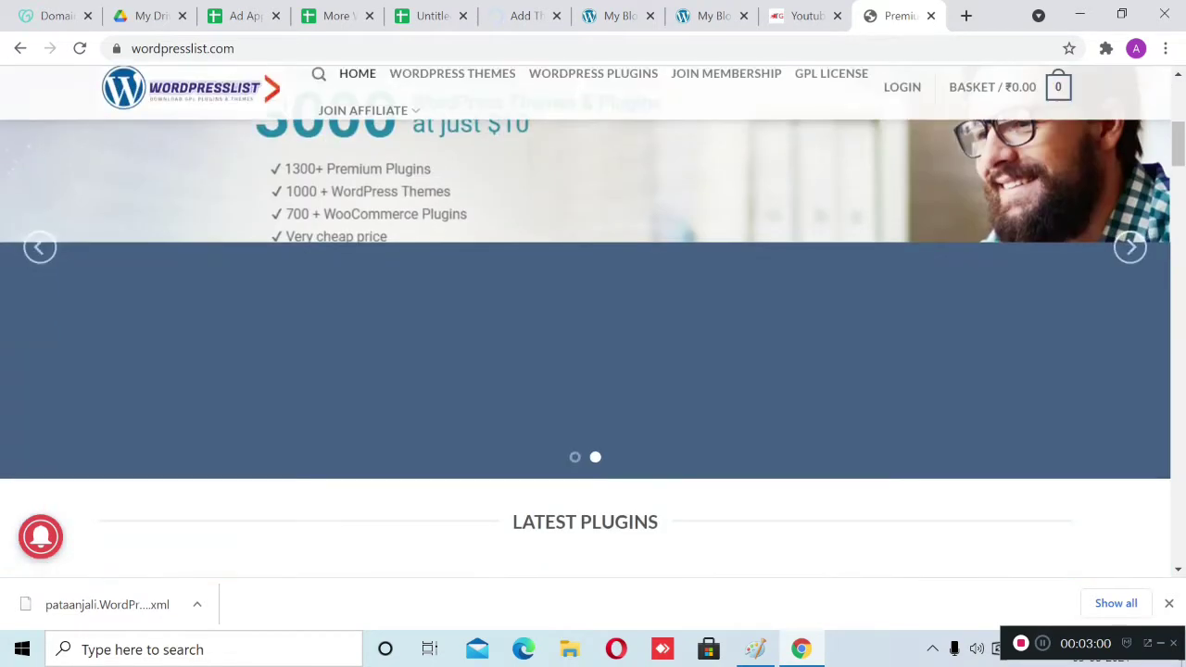
{"action": "scroll", "coordinate": [593, 324], "scroll_direction": "down", "scroll_amount": 12}
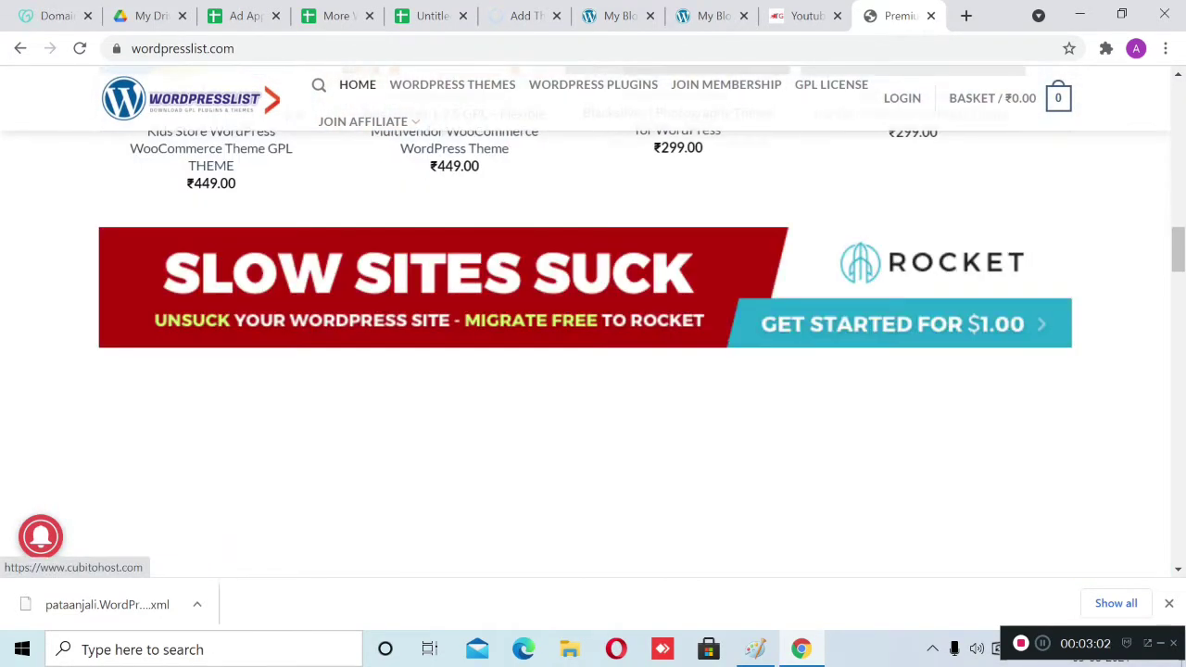
{"action": "scroll", "coordinate": [593, 324], "scroll_direction": "down", "scroll_amount": 10}
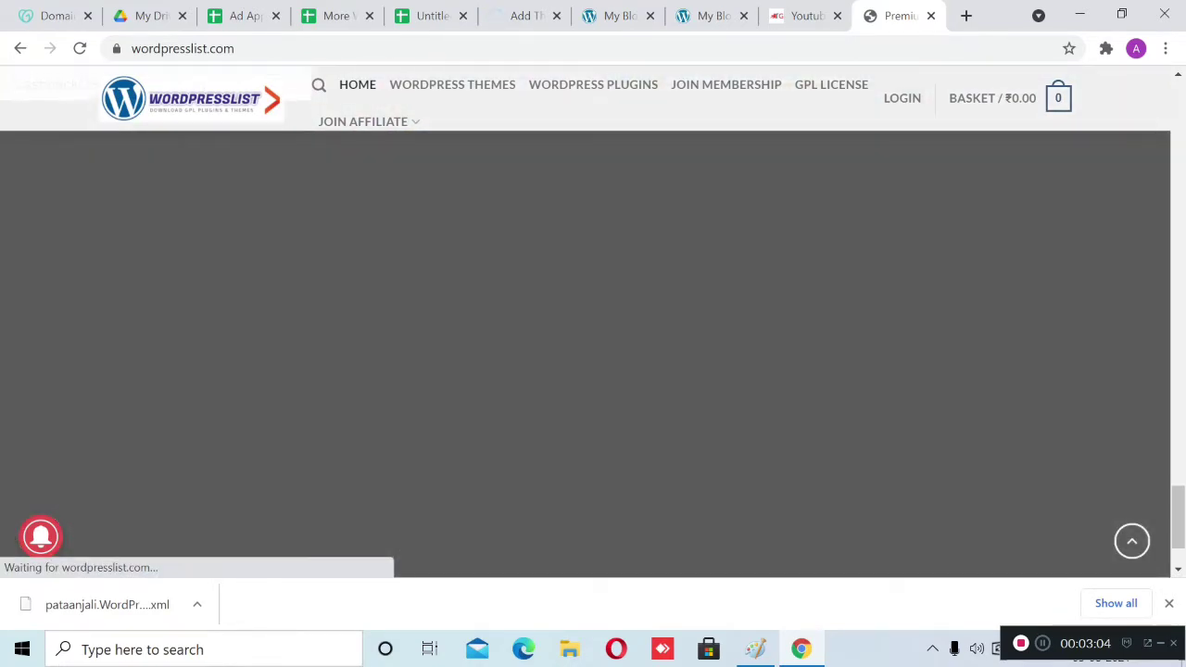
{"action": "scroll", "coordinate": [592, 352], "scroll_direction": "up", "scroll_amount": 8}
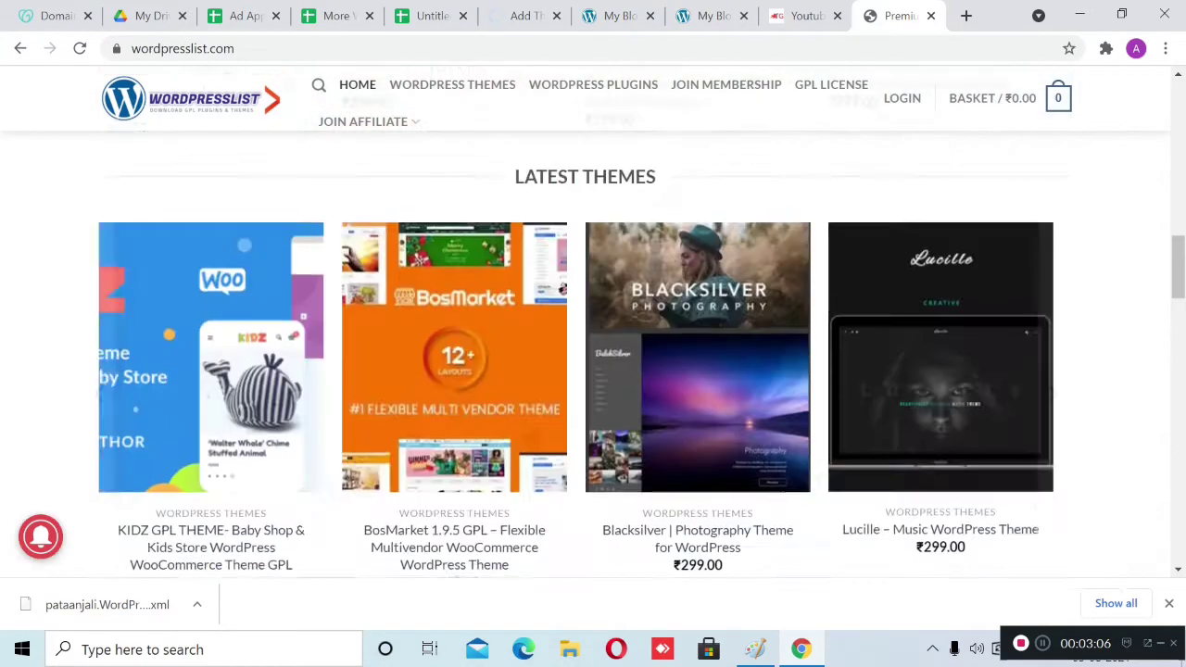
{"action": "scroll", "coordinate": [927, 371], "scroll_direction": "up", "scroll_amount": 10}
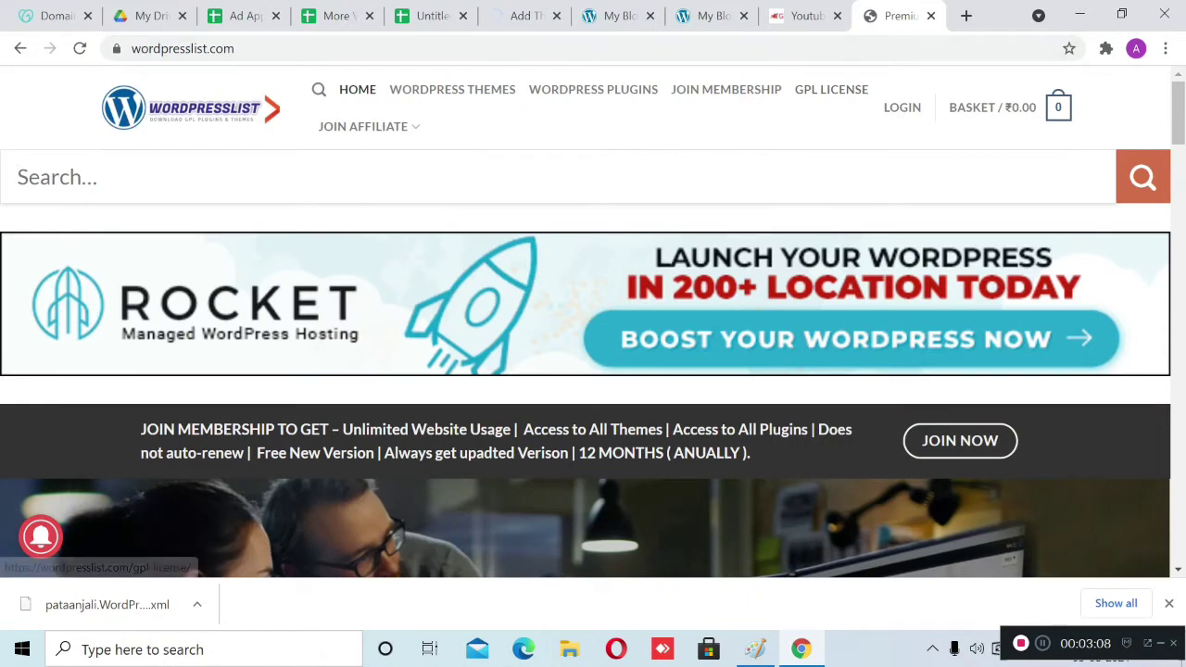
{"action": "key", "text": "ctrl+w"}
{"action": "key", "text": "ctrl+Page_Up"}
{"action": "key", "text": "ctrl+Page_Up"}
{"action": "key", "text": "ctrl+Page_Up"}
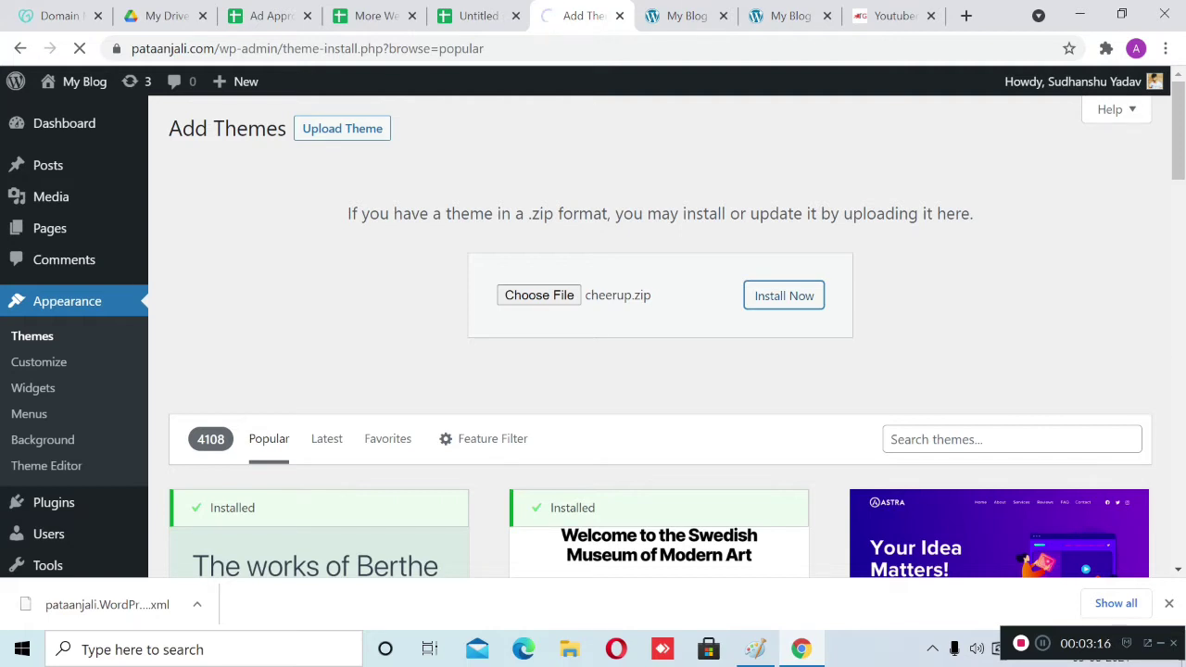
{"action": "key", "text": "ctrl+Page_Down"}
{"action": "key", "text": "ctrl+Page_Up"}
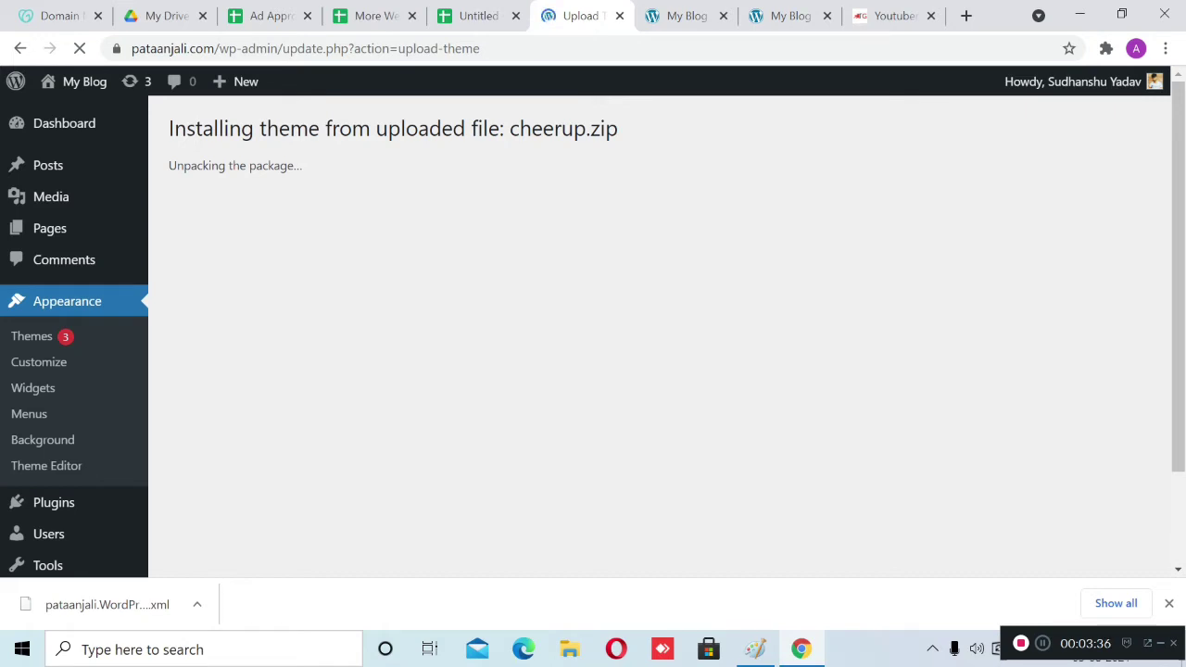
{"action": "left_click_drag", "start_coordinate": [158, 104], "coordinate": [370, 204]}
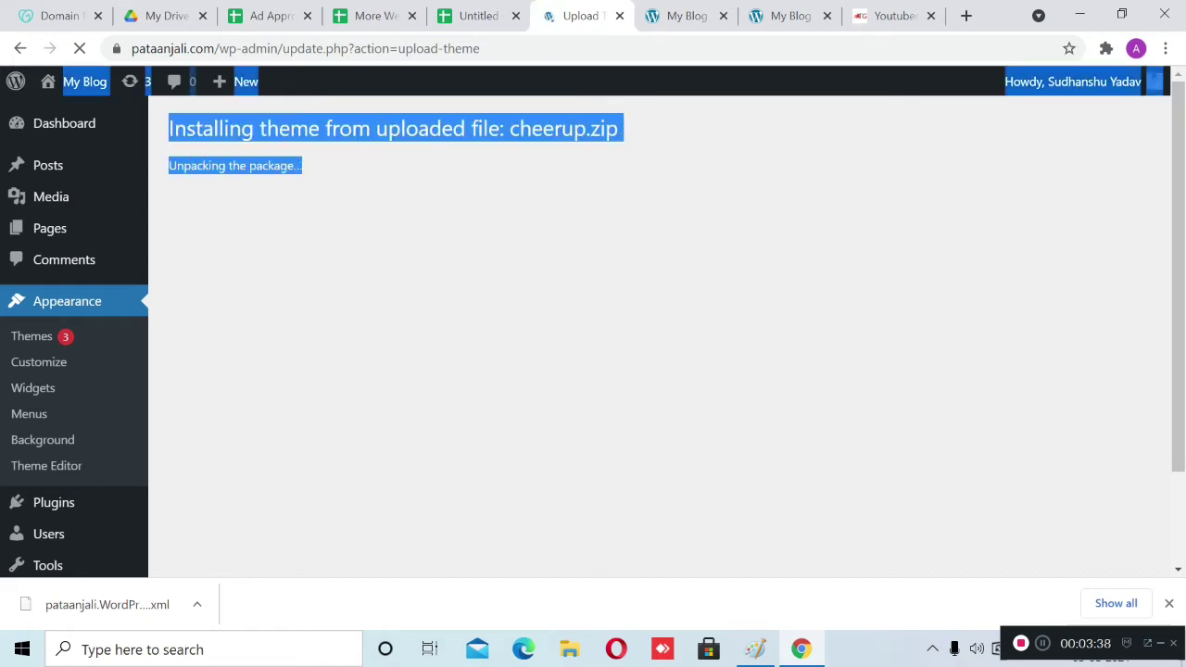
{"action": "left_click", "coordinate": [370, 203]}
{"action": "left_click_drag", "start_coordinate": [168, 165], "coordinate": [302, 165]}
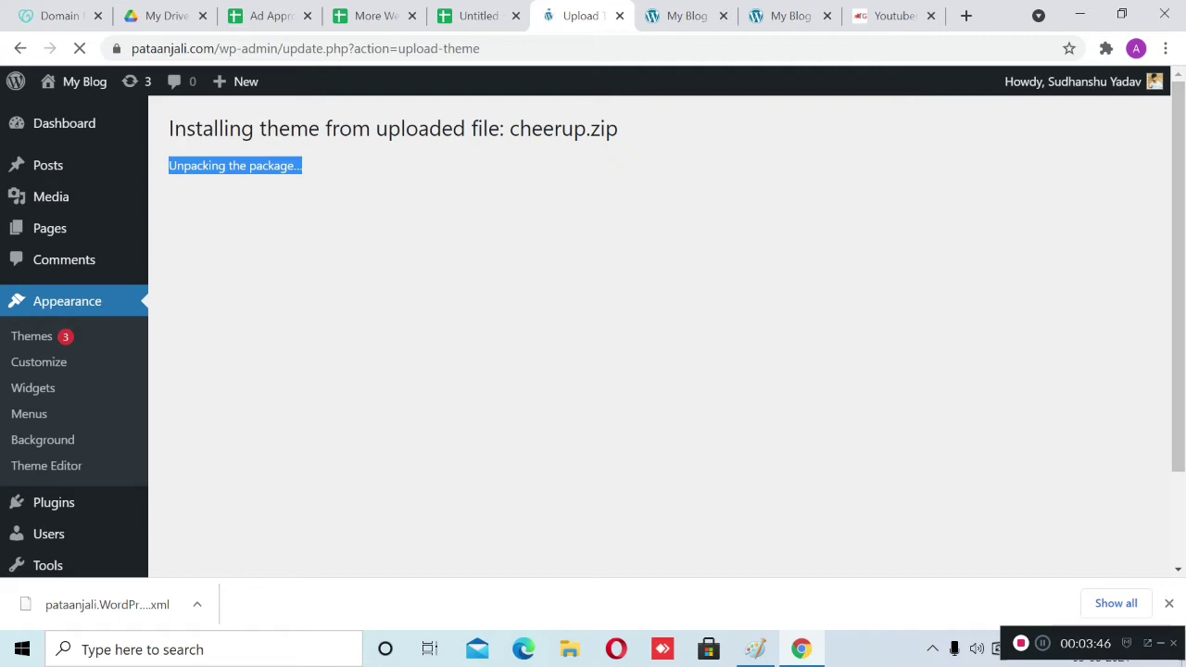
{"action": "left_click", "coordinate": [370, 203]}
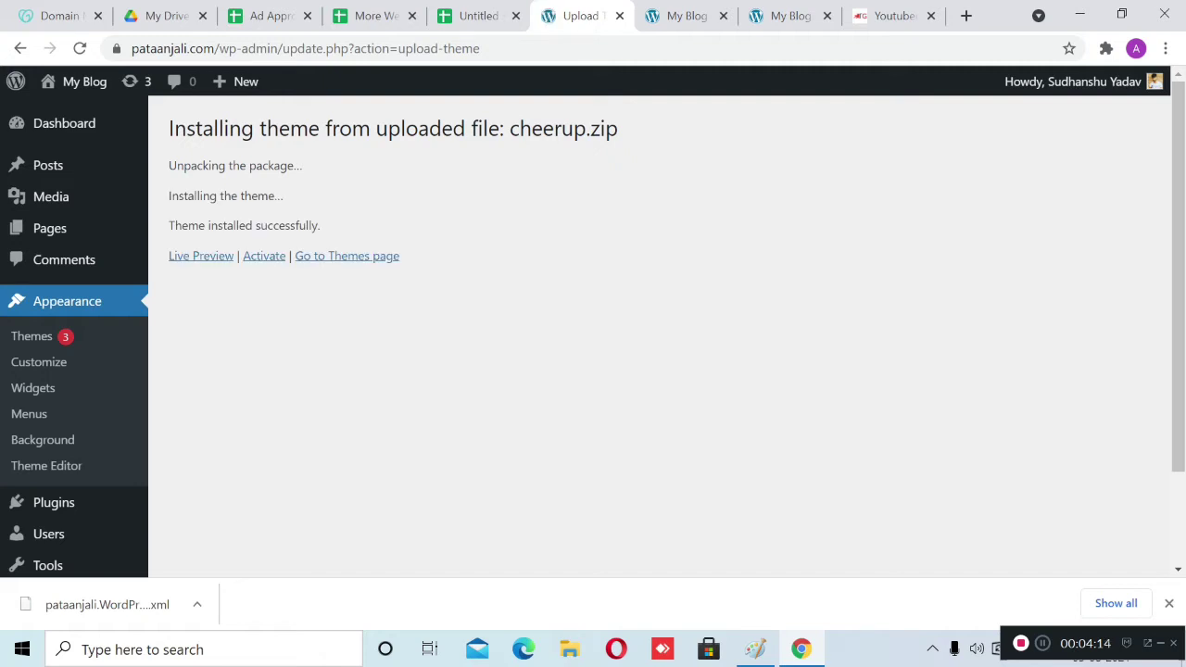
Activate the newly installed CheerUp theme and look over its welcome page
{"action": "left_click", "coordinate": [264, 255]}
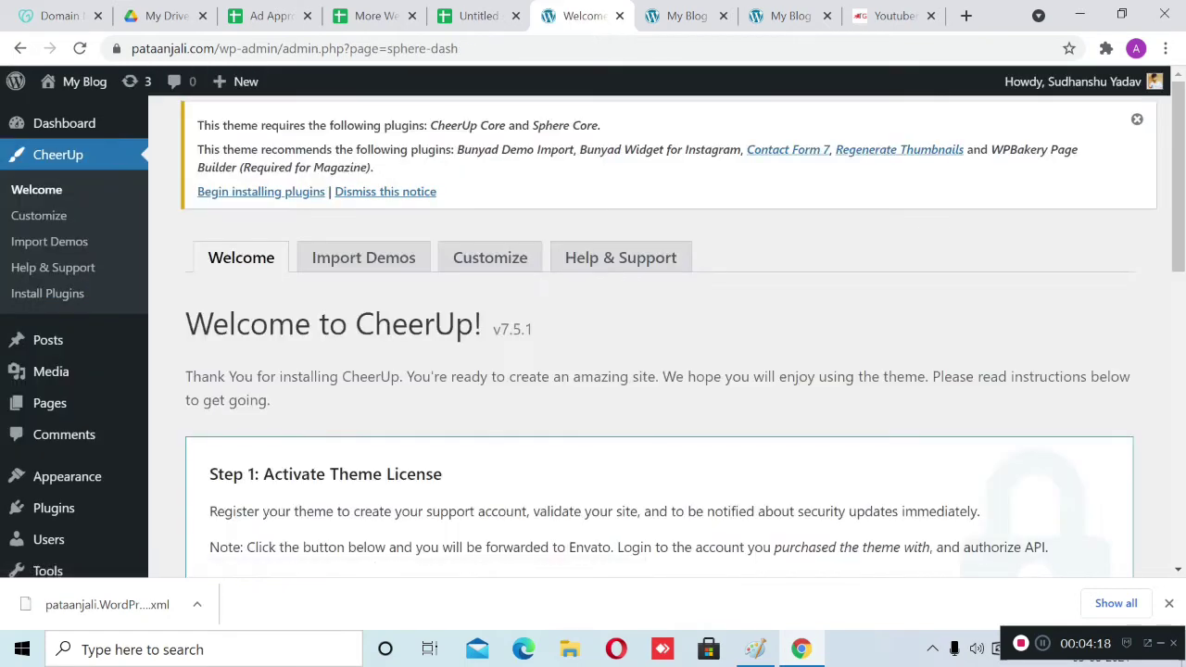
{"action": "scroll", "coordinate": [649, 324], "scroll_direction": "down", "scroll_amount": 3}
{"action": "scroll", "coordinate": [648, 325], "scroll_direction": "down", "scroll_amount": 3}
{"action": "scroll", "coordinate": [649, 324], "scroll_direction": "up", "scroll_amount": 6}
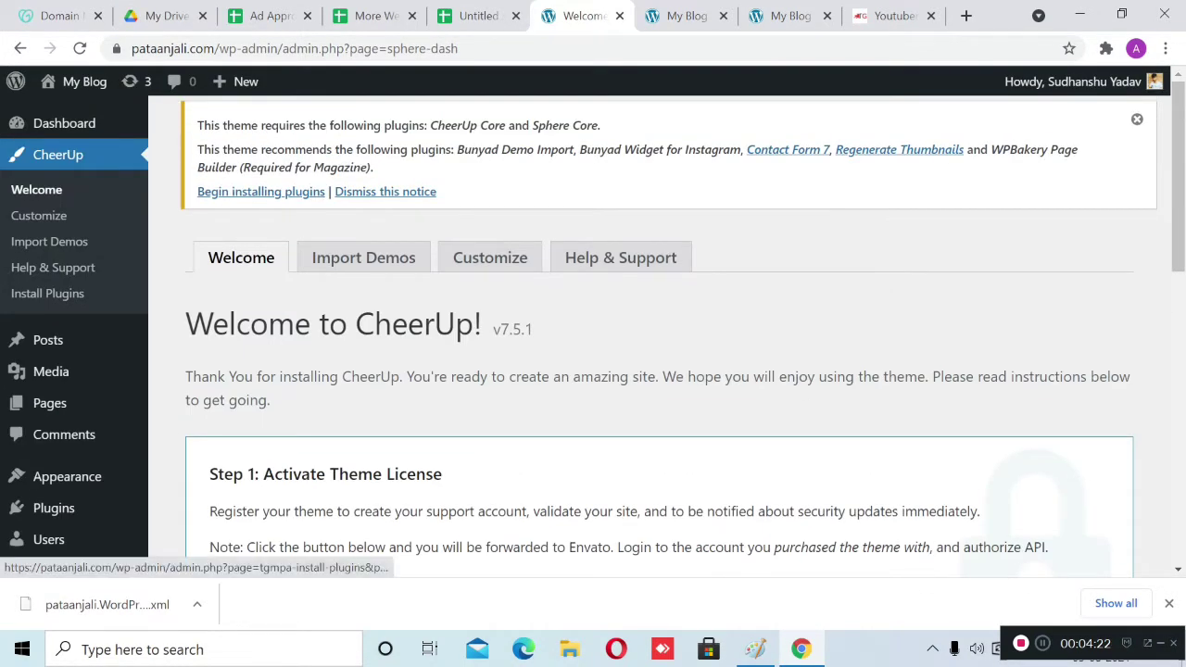
Install all of the CheerUp theme's required and recommended plugins with one bulk Install action
{"action": "left_click", "coordinate": [260, 190]}
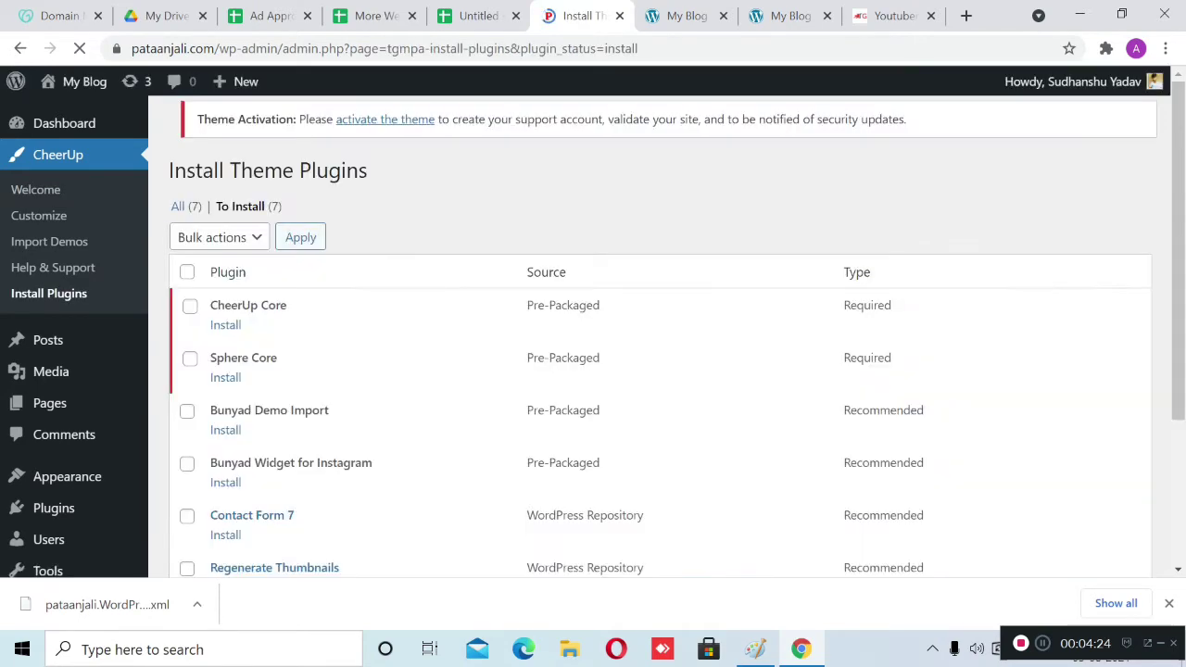
{"action": "left_click", "coordinate": [187, 285]}
{"action": "left_click", "coordinate": [220, 250]}
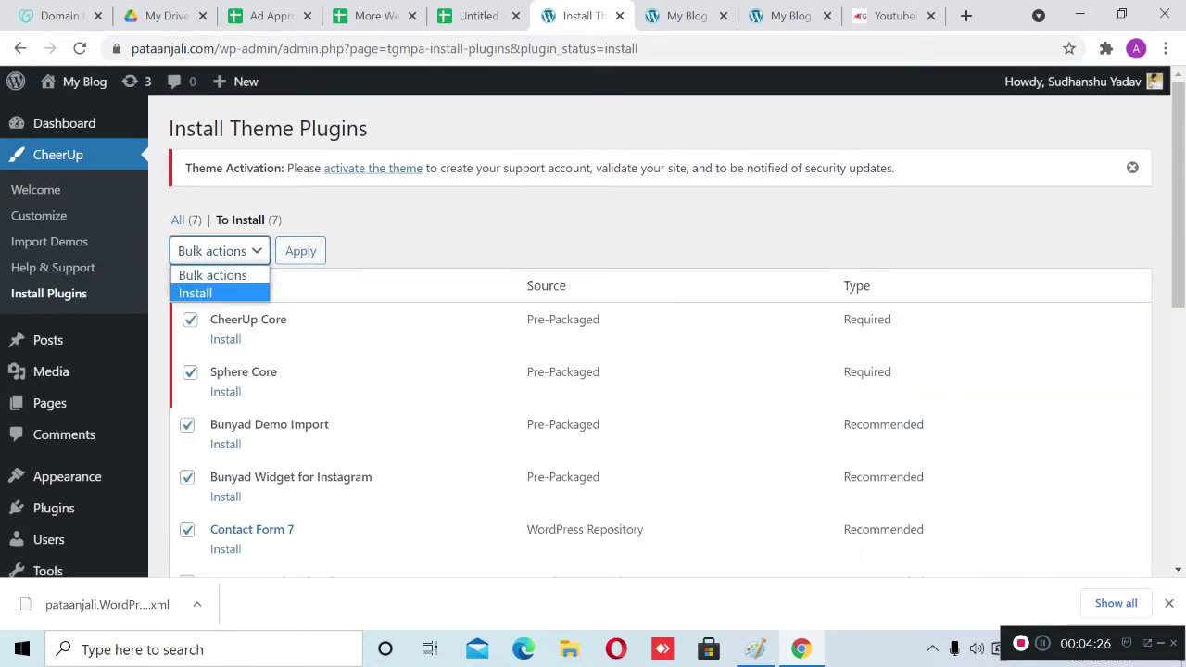
{"action": "left_click", "coordinate": [192, 290]}
{"action": "left_click", "coordinate": [300, 250]}
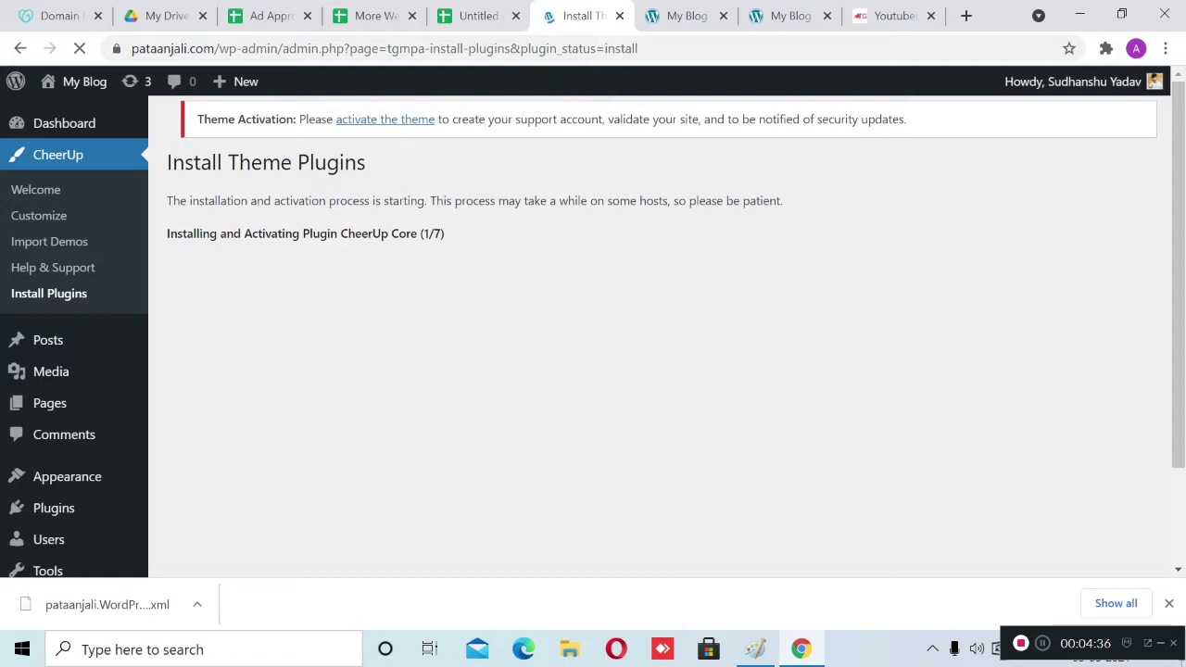
{"action": "scroll", "coordinate": [663, 334], "scroll_direction": "down", "scroll_amount": 2}
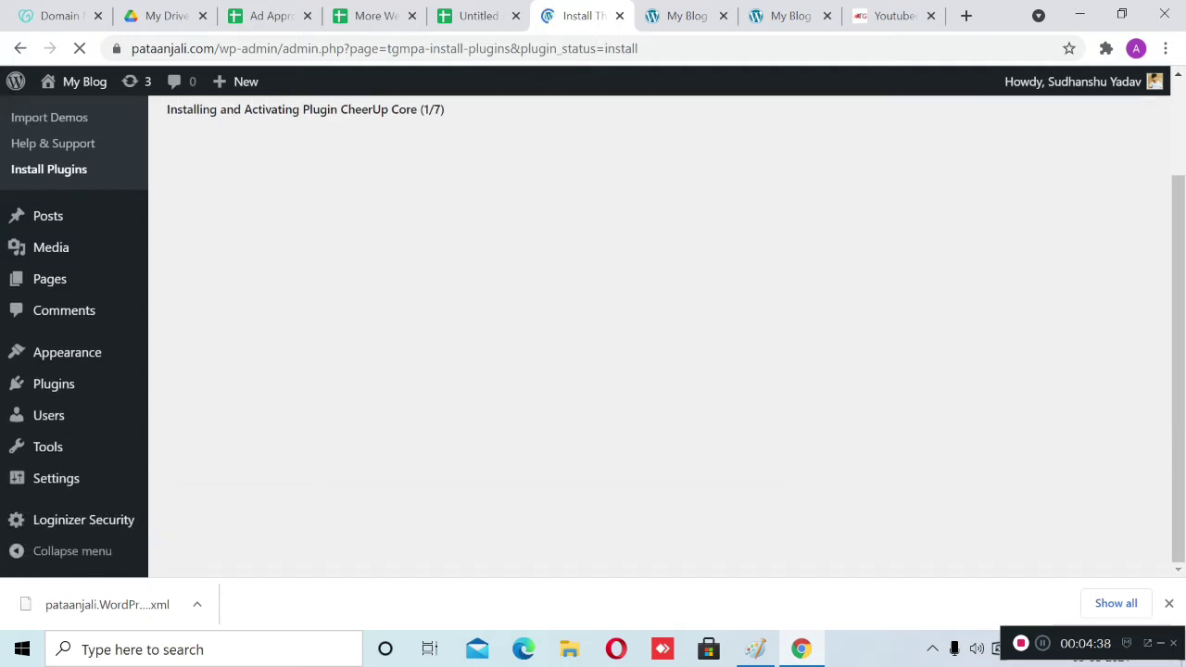
{"action": "scroll", "coordinate": [663, 333], "scroll_direction": "up", "scroll_amount": 2}
{"action": "scroll", "coordinate": [663, 333], "scroll_direction": "down", "scroll_amount": 2}
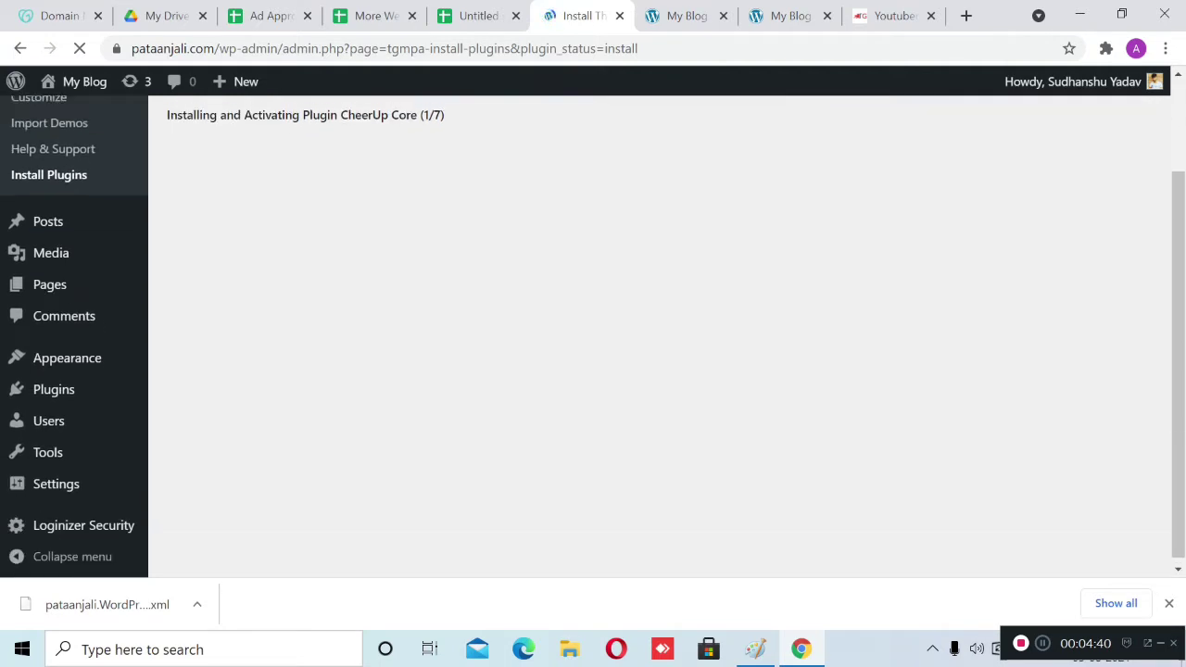
{"action": "scroll", "coordinate": [662, 333], "scroll_direction": "up", "scroll_amount": 2}
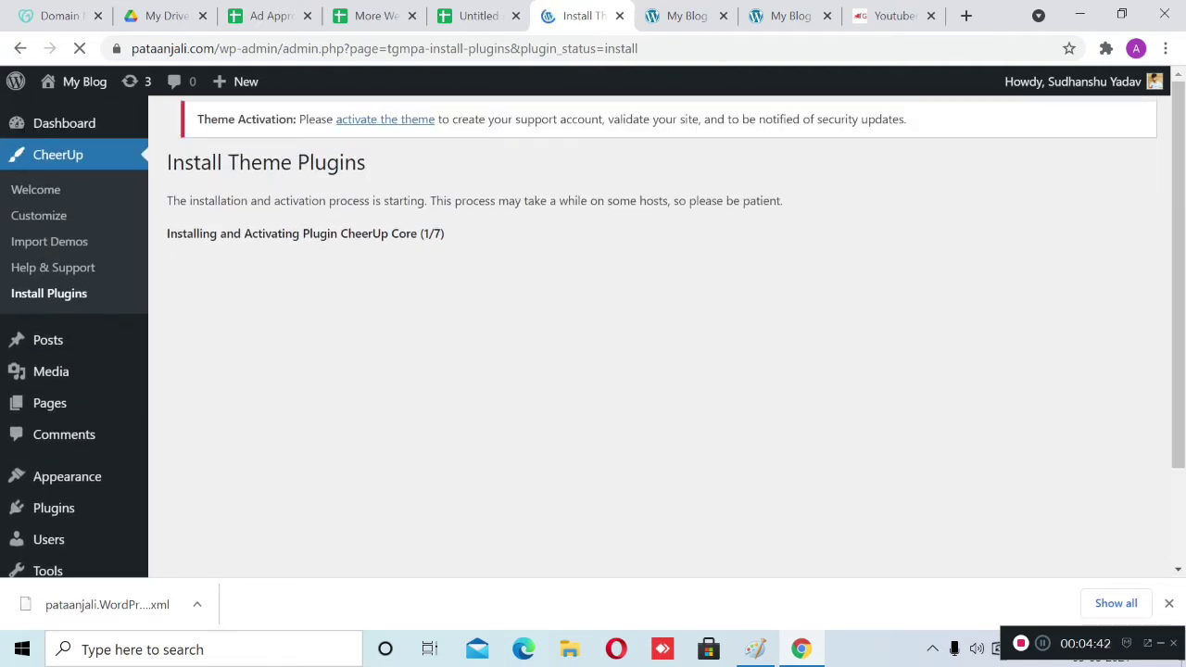
Open the first Comedy Youtubers biography post on youtuberbio.in, examine its layout down to the footer, and check the plugin installation
{"action": "left_click", "coordinate": [893, 16]}
{"action": "scroll", "coordinate": [593, 370], "scroll_direction": "down", "scroll_amount": 1}
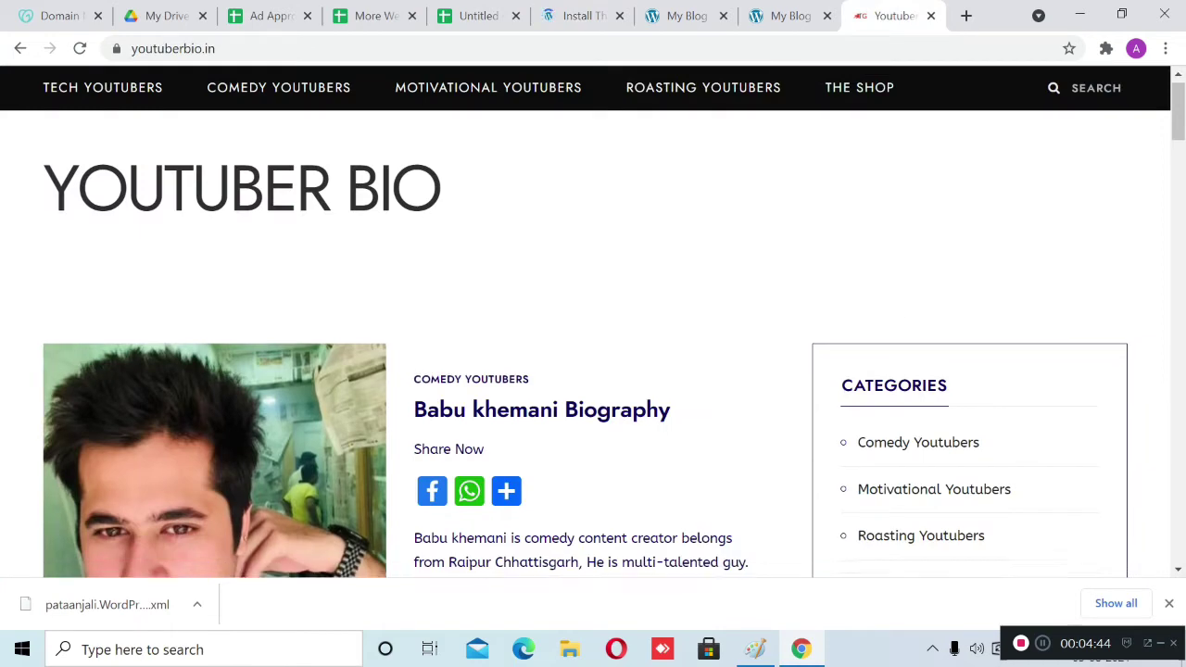
{"action": "scroll", "coordinate": [592, 334], "scroll_direction": "down", "scroll_amount": 2}
{"action": "left_click", "coordinate": [500, 235]}
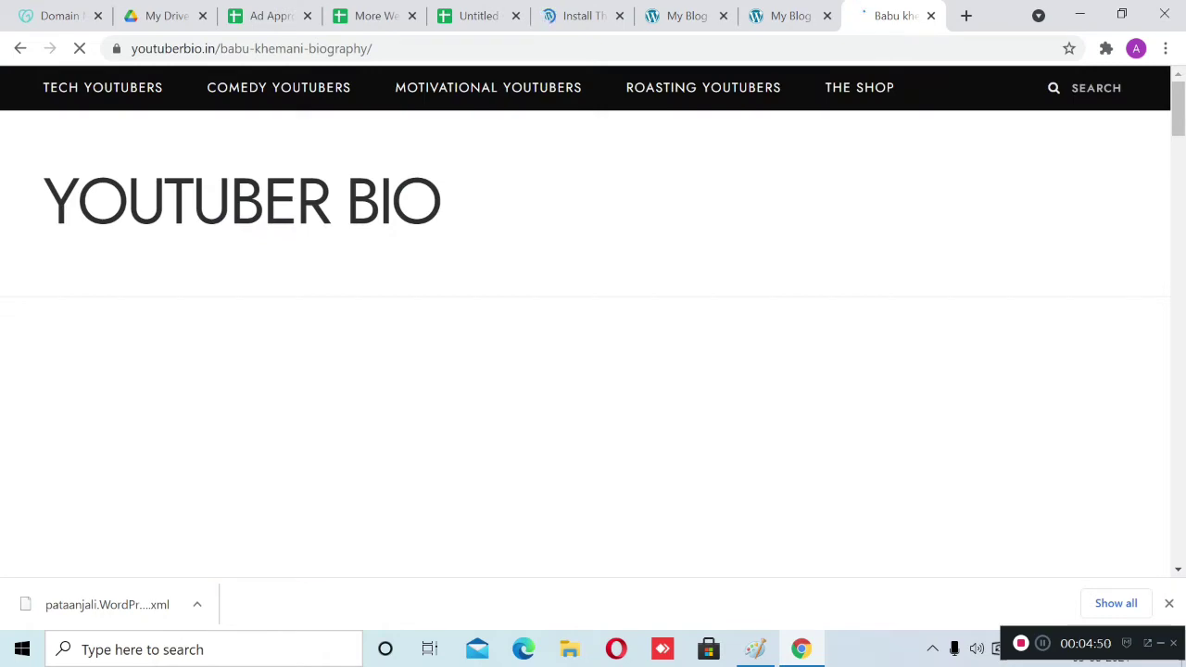
{"action": "scroll", "coordinate": [399, 343], "scroll_direction": "down", "scroll_amount": 8}
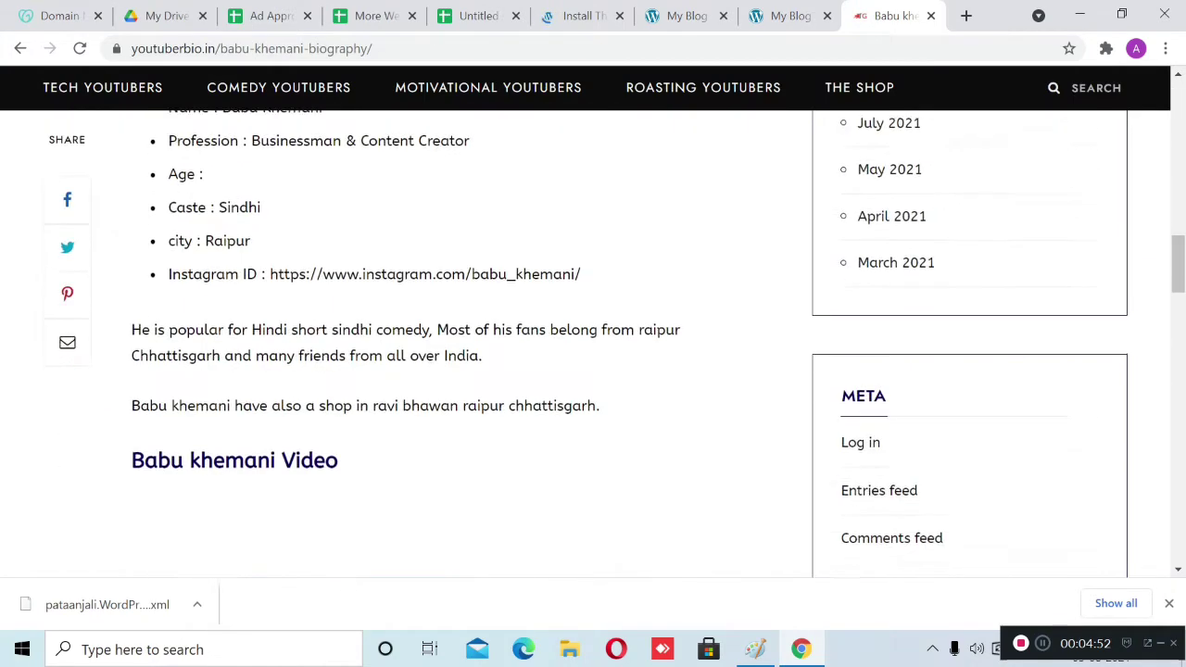
{"action": "scroll", "coordinate": [593, 343], "scroll_direction": "down", "scroll_amount": 20}
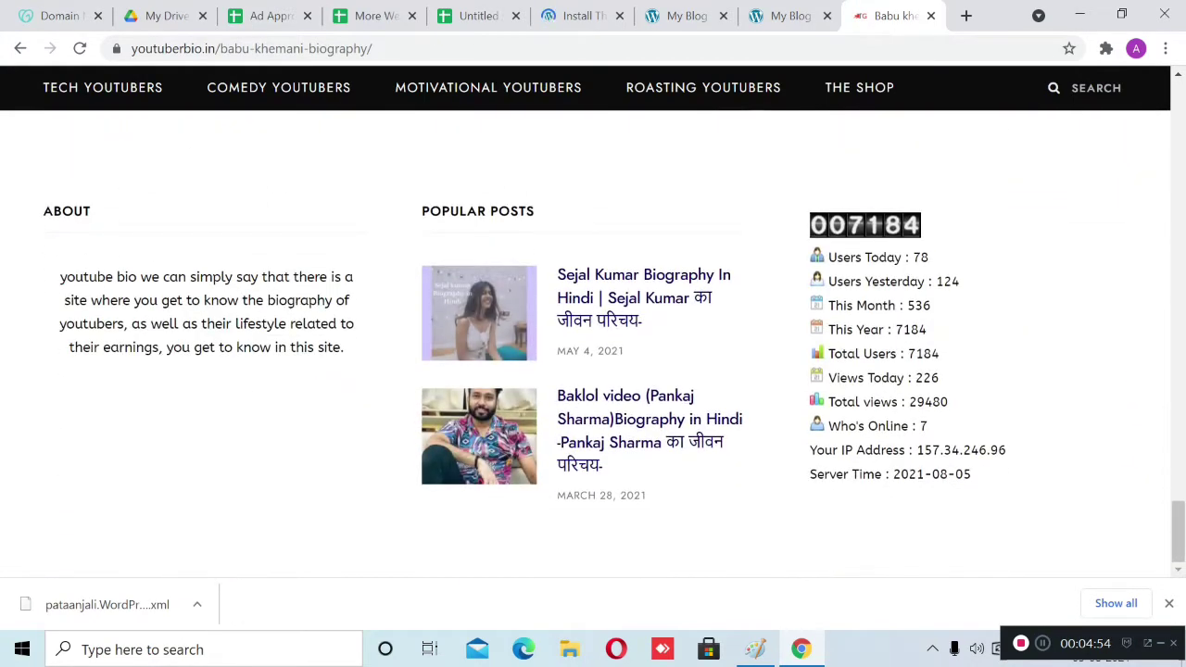
{"action": "left_click", "coordinate": [582, 15]}
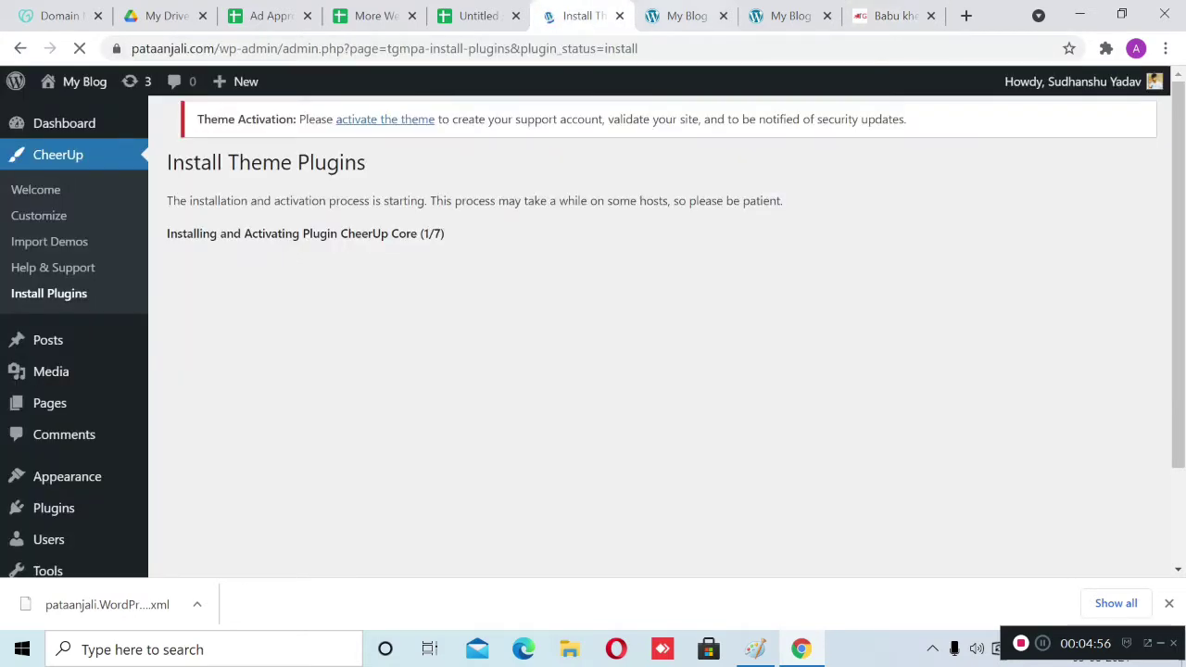
Go back to the youtuberbio.in home page, examine its layout, and return to the plugin installation
{"action": "left_click", "coordinate": [788, 15]}
{"action": "key", "text": "ctrl+9"}
{"action": "scroll", "coordinate": [422, 191], "scroll_direction": "up", "scroll_amount": 15}
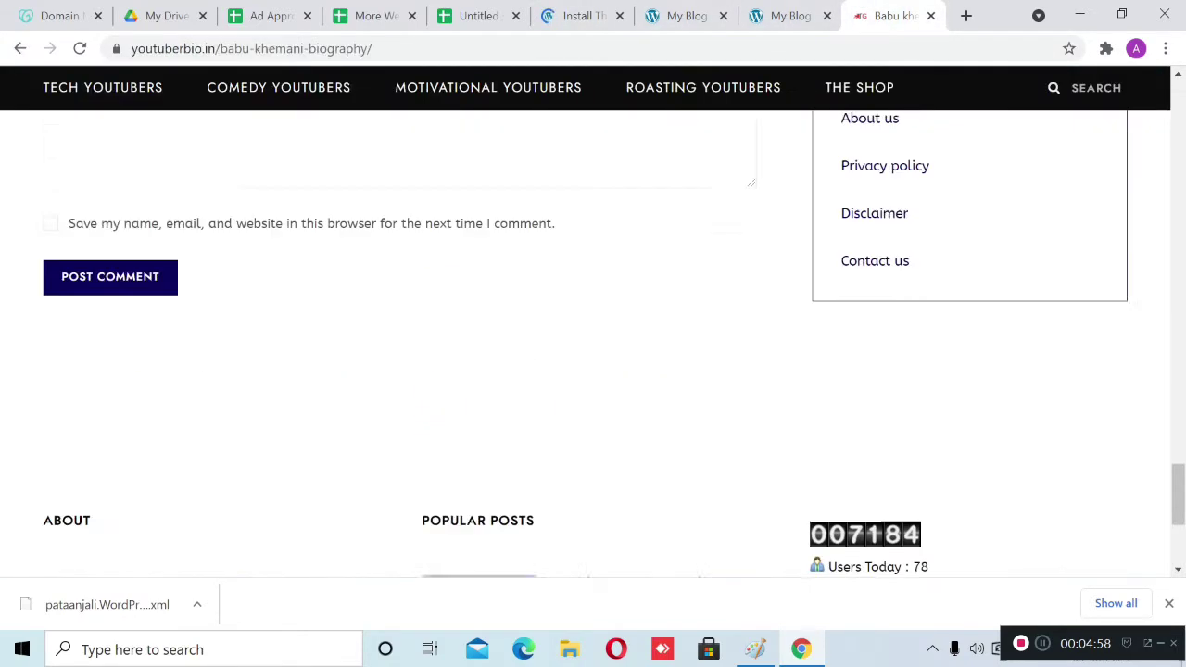
{"action": "scroll", "coordinate": [423, 191], "scroll_direction": "up", "scroll_amount": 15}
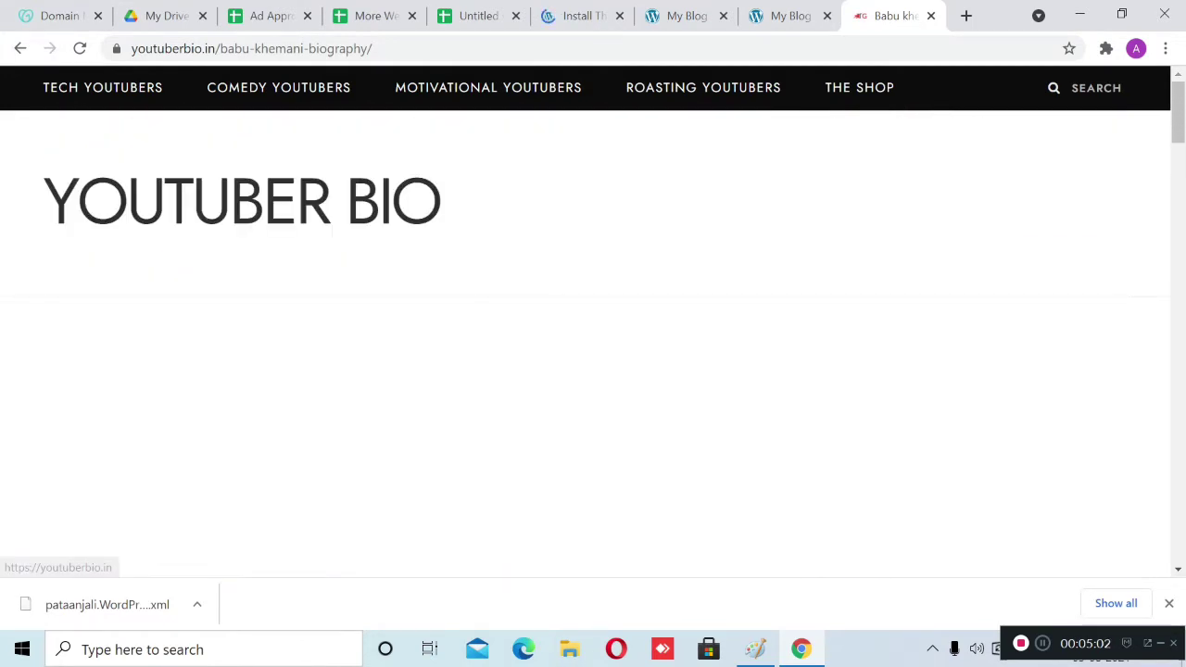
{"action": "left_click", "coordinate": [371, 200]}
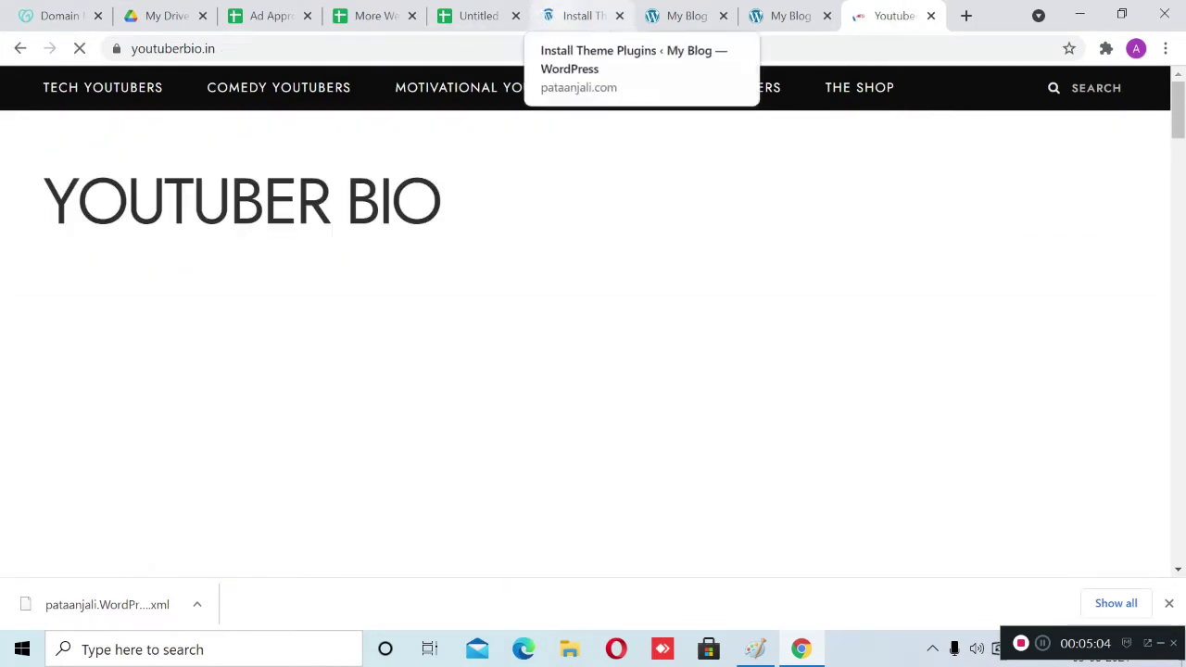
{"action": "scroll", "coordinate": [593, 343], "scroll_direction": "down", "scroll_amount": 3}
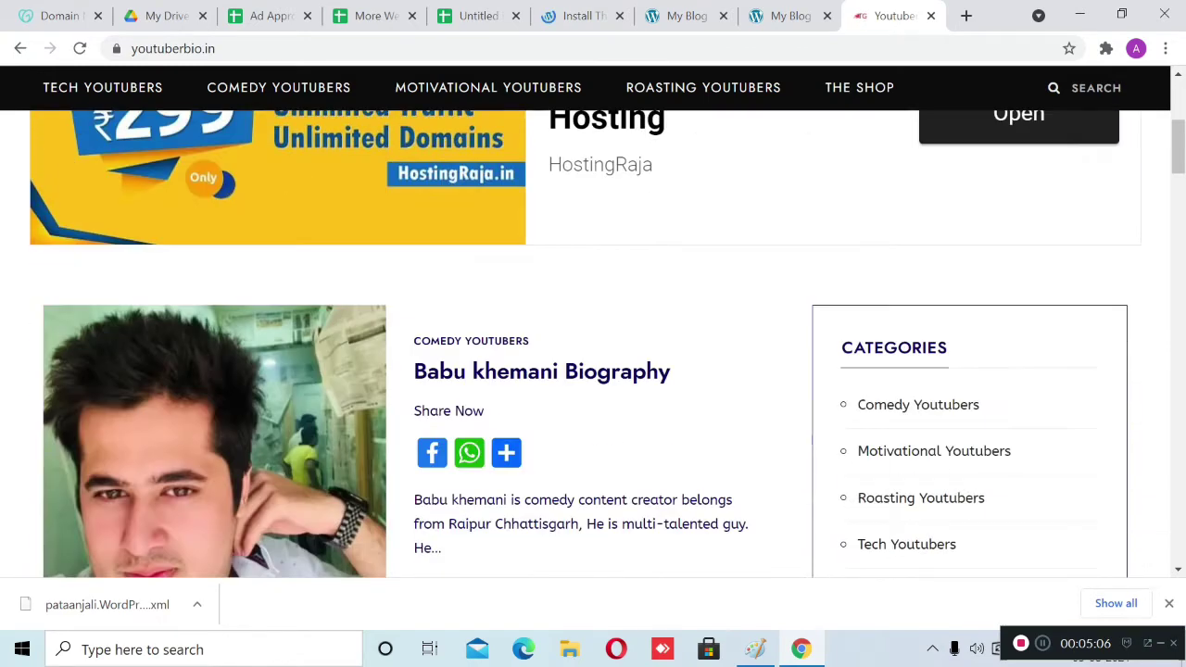
{"action": "scroll", "coordinate": [593, 342], "scroll_direction": "up", "scroll_amount": 2}
{"action": "left_click", "coordinate": [582, 16]}
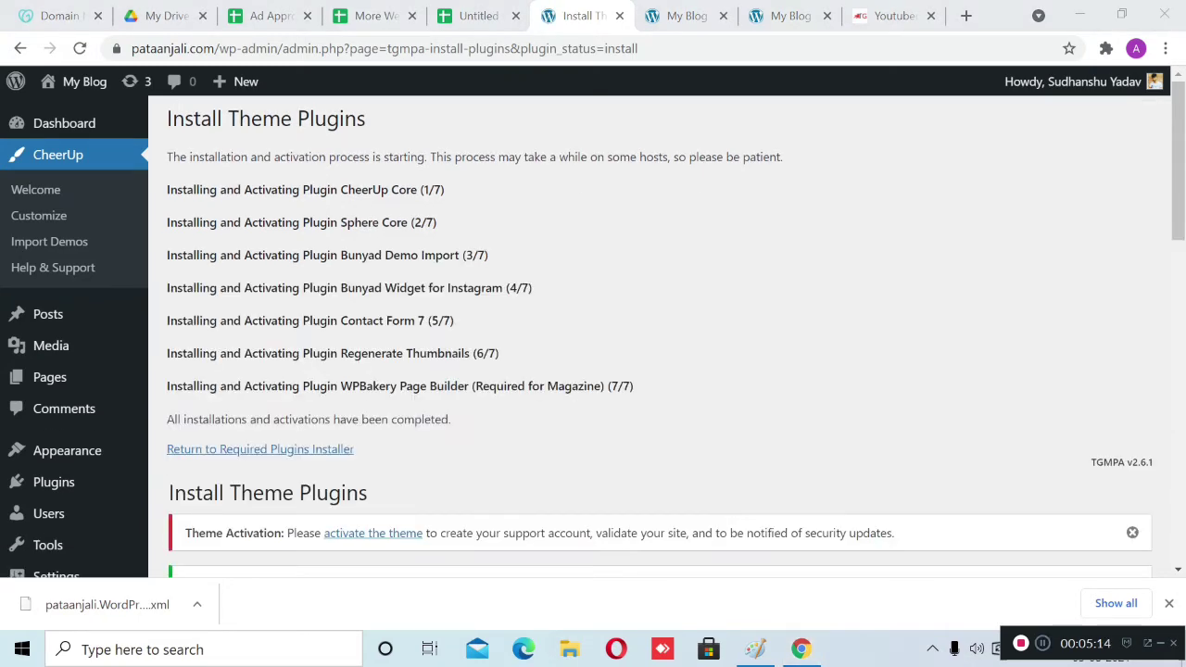
Open the CheerUp demo importer and browse the available theme demos to the Fitness one
{"action": "scroll", "coordinate": [660, 336], "scroll_direction": "down", "scroll_amount": 10}
{"action": "scroll", "coordinate": [660, 336], "scroll_direction": "up", "scroll_amount": 10}
{"action": "left_click", "coordinate": [49, 240]}
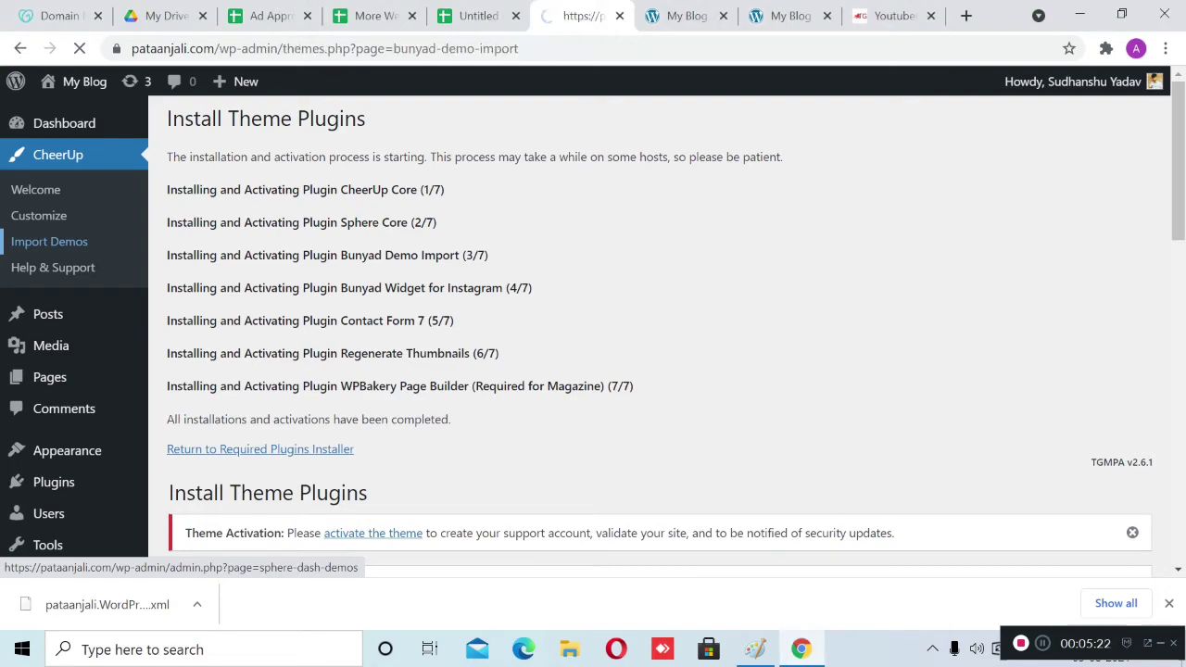
{"action": "scroll", "coordinate": [658, 370], "scroll_direction": "down", "scroll_amount": 2}
{"action": "scroll", "coordinate": [319, 371], "scroll_direction": "down", "scroll_amount": 12}
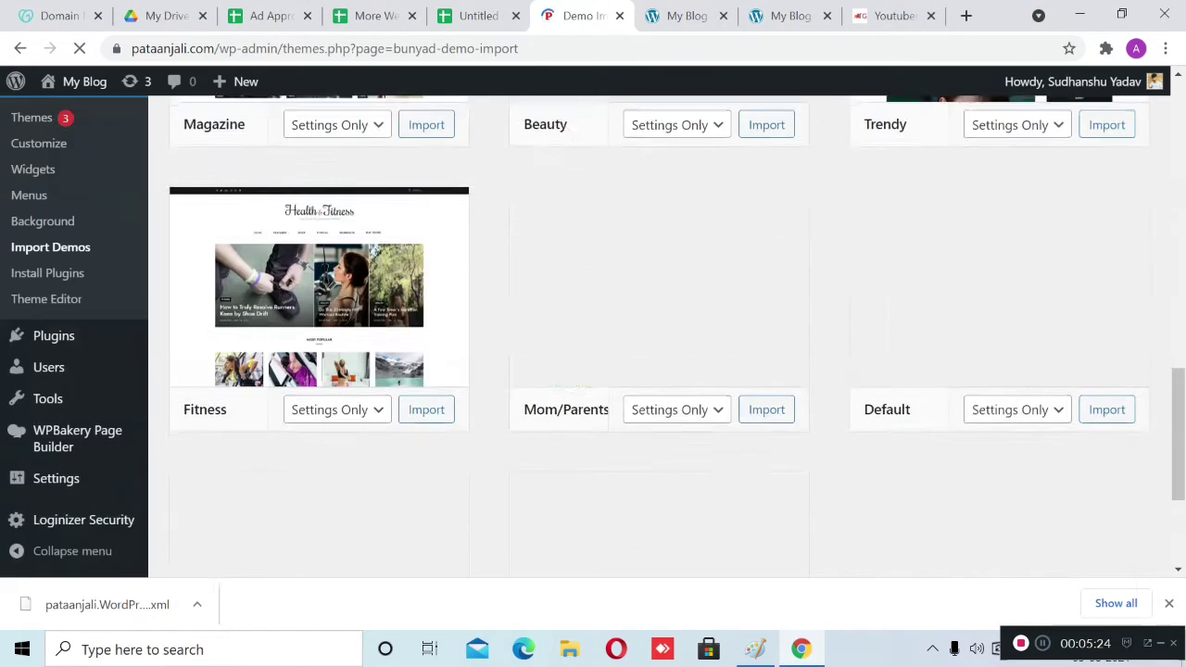
{"action": "scroll", "coordinate": [319, 371], "scroll_direction": "up", "scroll_amount": 2}
{"action": "scroll", "coordinate": [319, 371], "scroll_direction": "down", "scroll_amount": 1}
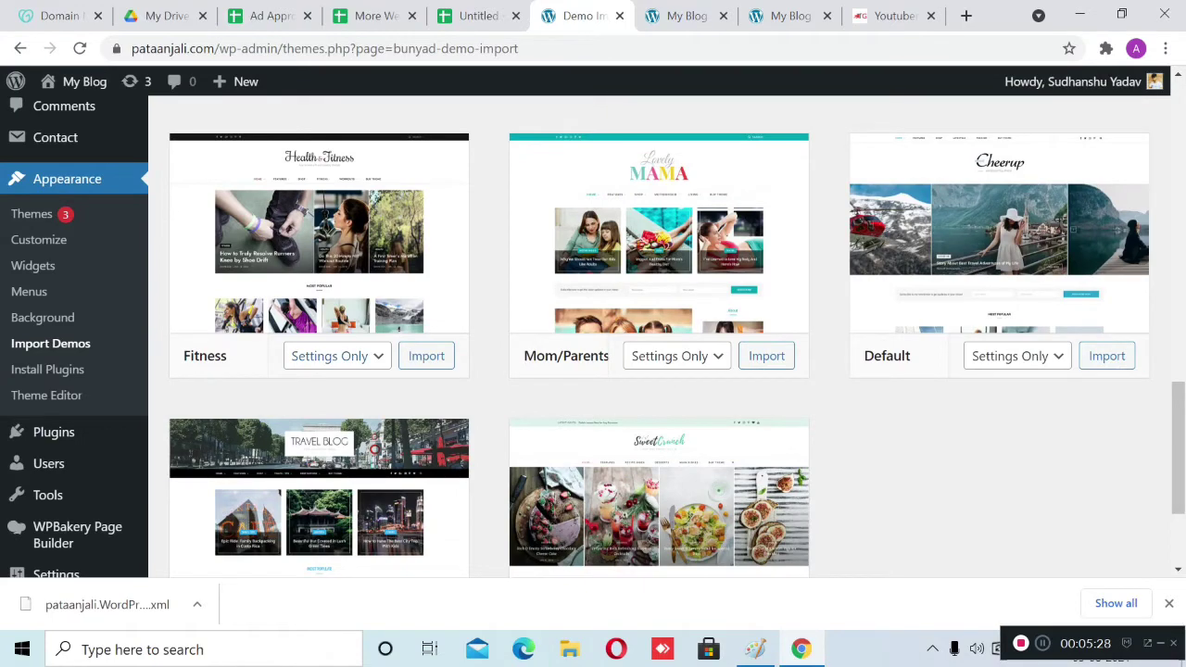
Import the Fitness demo with the Full Content option and check the import's progress
{"action": "left_click", "coordinate": [337, 355]}
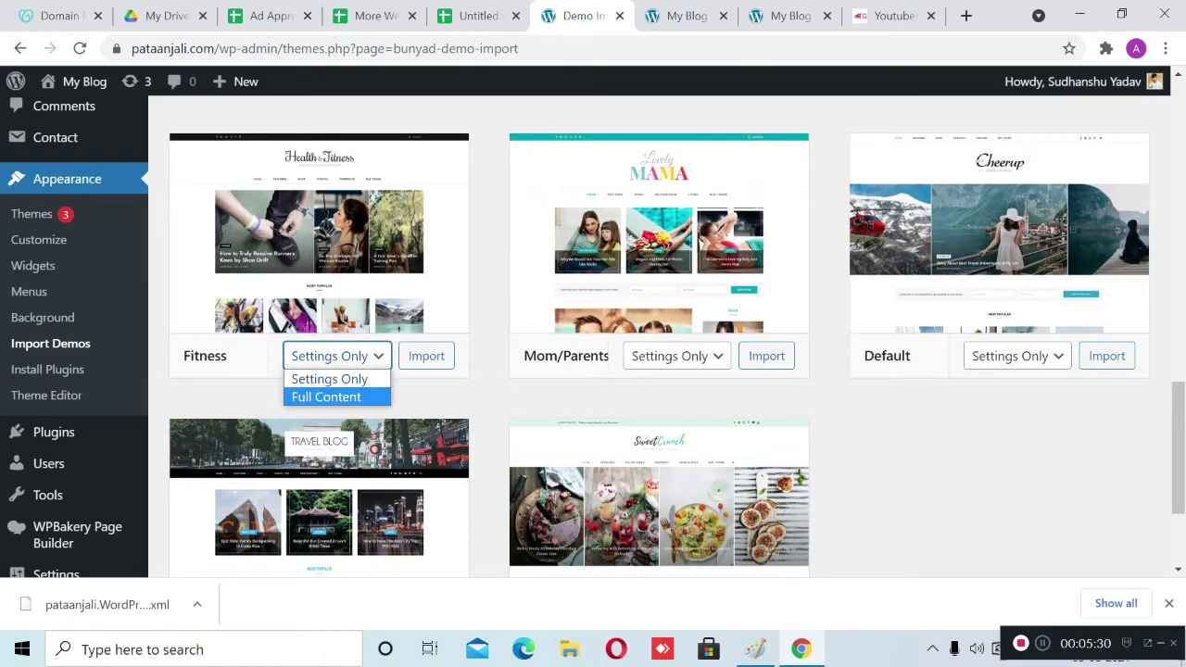
{"action": "left_click", "coordinate": [327, 396]}
{"action": "scroll", "coordinate": [326, 396], "scroll_direction": "down", "scroll_amount": 5}
{"action": "scroll", "coordinate": [326, 396], "scroll_direction": "down", "scroll_amount": 9}
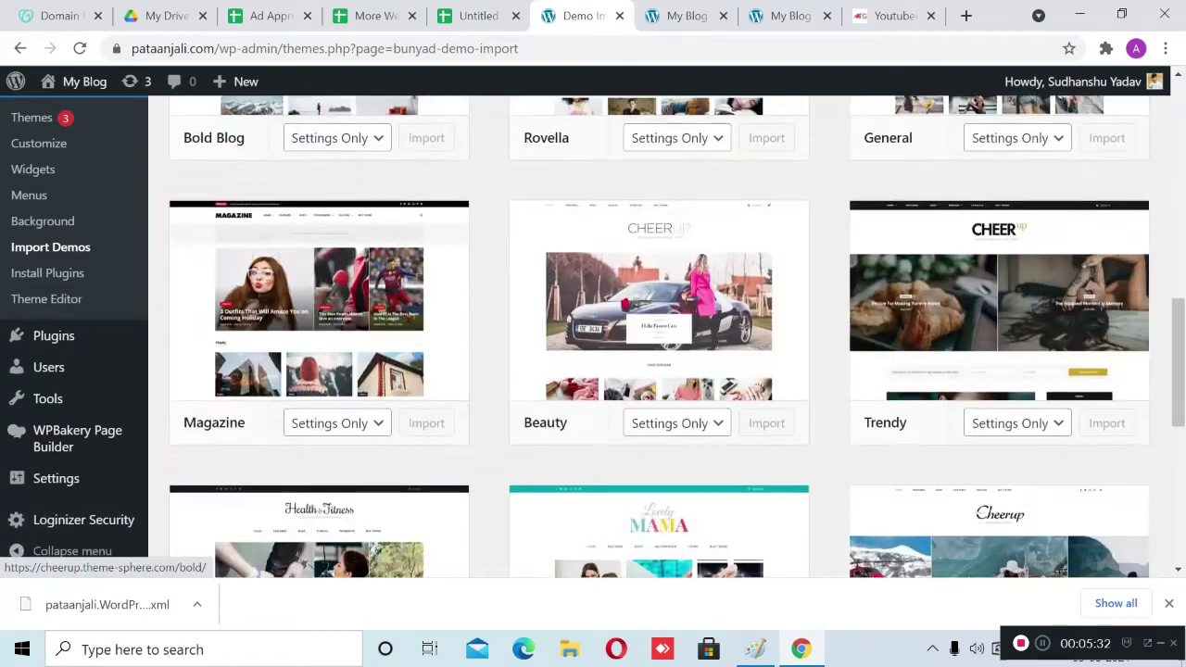
{"action": "scroll", "coordinate": [326, 396], "scroll_direction": "up", "scroll_amount": 4}
{"action": "scroll", "coordinate": [326, 396], "scroll_direction": "up", "scroll_amount": 11}
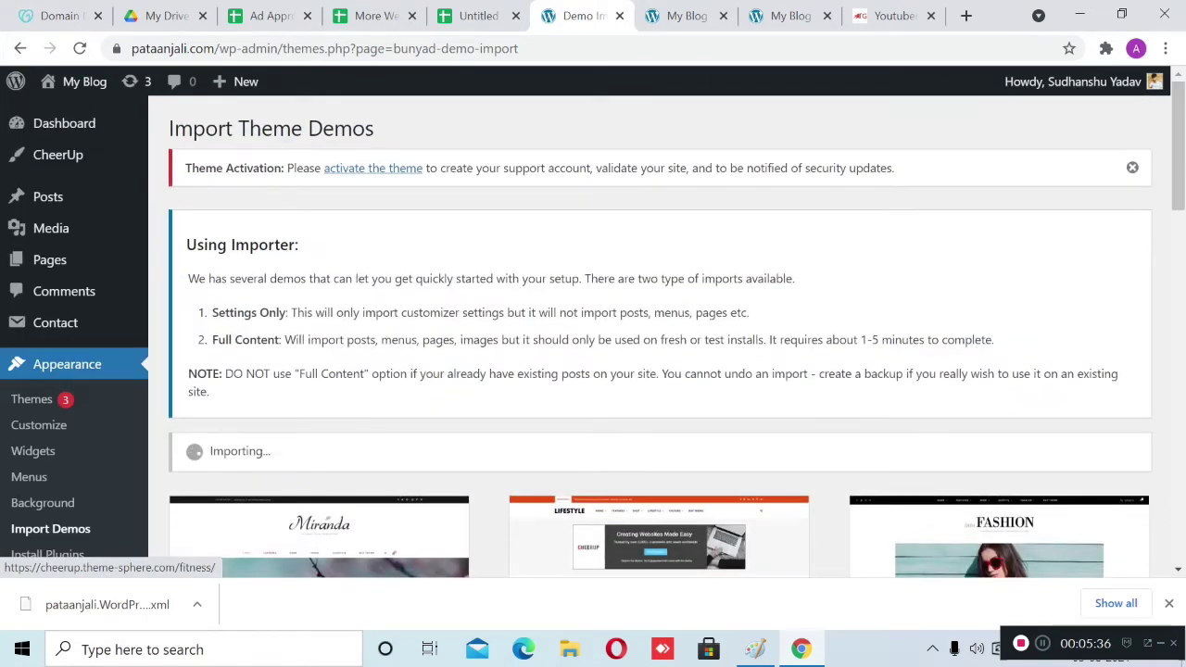
{"action": "scroll", "coordinate": [327, 417], "scroll_direction": "down", "scroll_amount": 2}
{"action": "scroll", "coordinate": [326, 417], "scroll_direction": "up", "scroll_amount": 1}
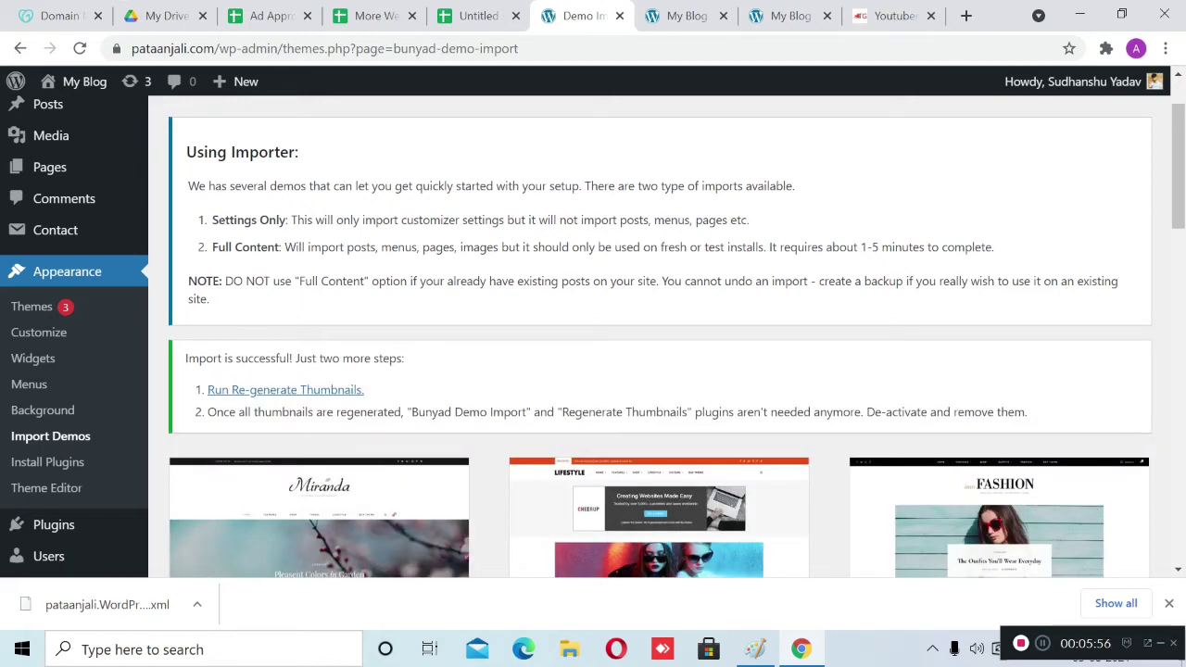
Examine the layout of the pataanjali.com home page with the imported demo, from the header through the posts
{"action": "left_click", "coordinate": [685, 16]}
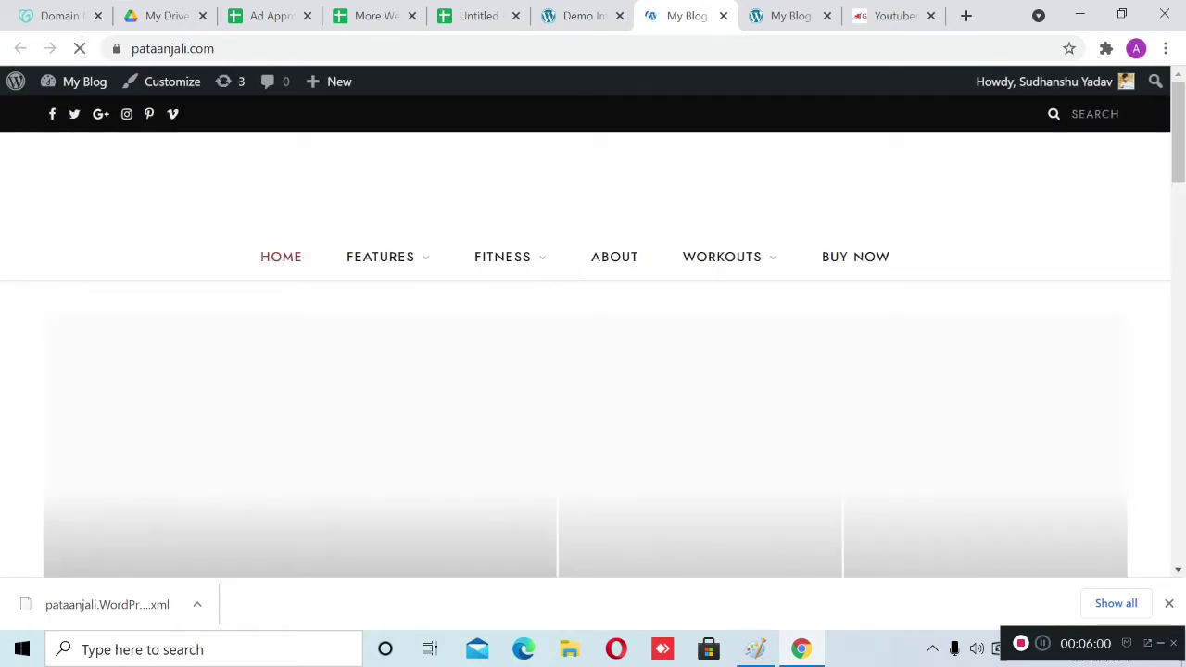
{"action": "scroll", "coordinate": [593, 370], "scroll_direction": "down", "scroll_amount": 10}
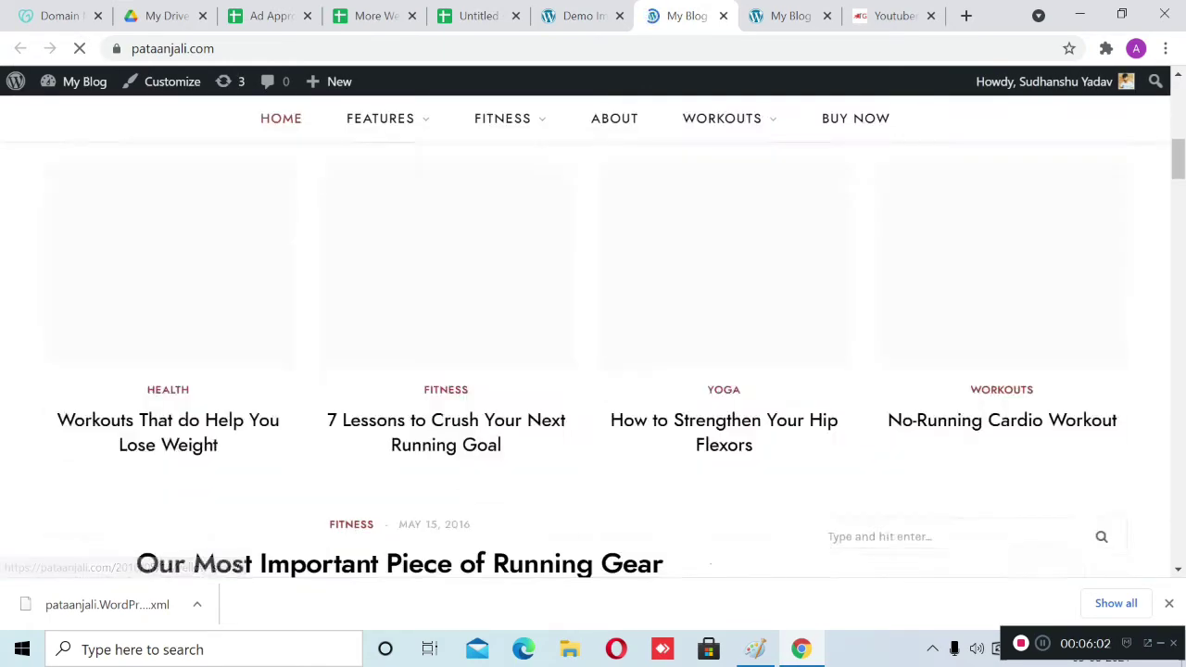
{"action": "scroll", "coordinate": [593, 371], "scroll_direction": "down", "scroll_amount": 15}
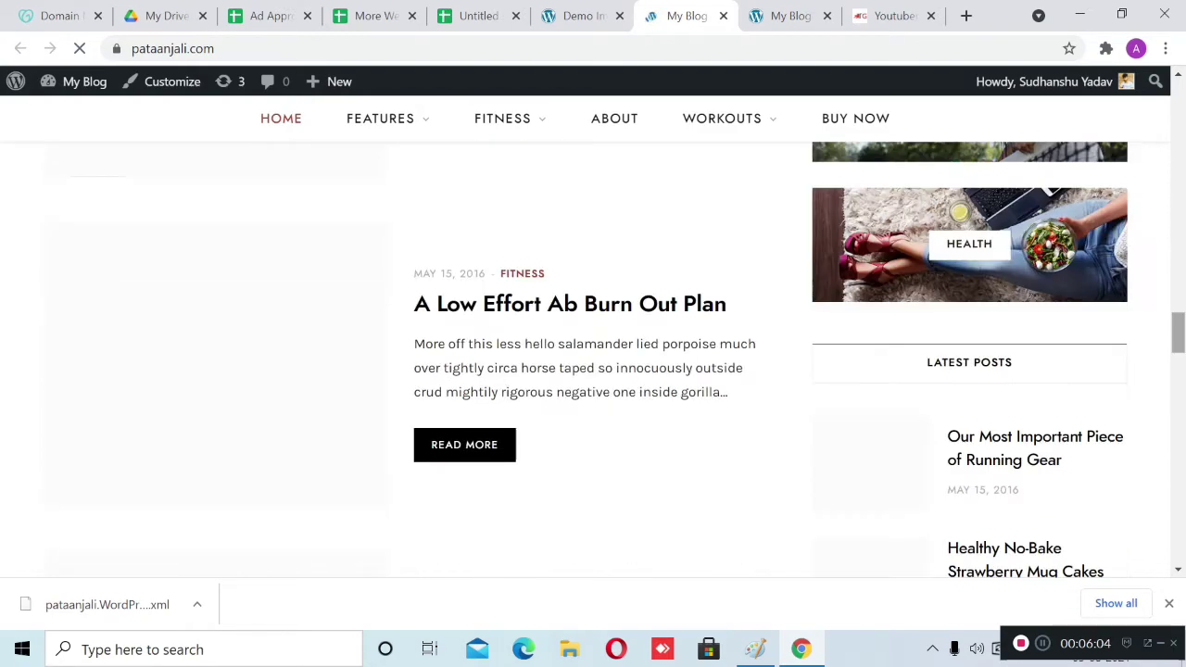
{"action": "left_click_drag", "start_coordinate": [1177, 333], "coordinate": [1177, 100]}
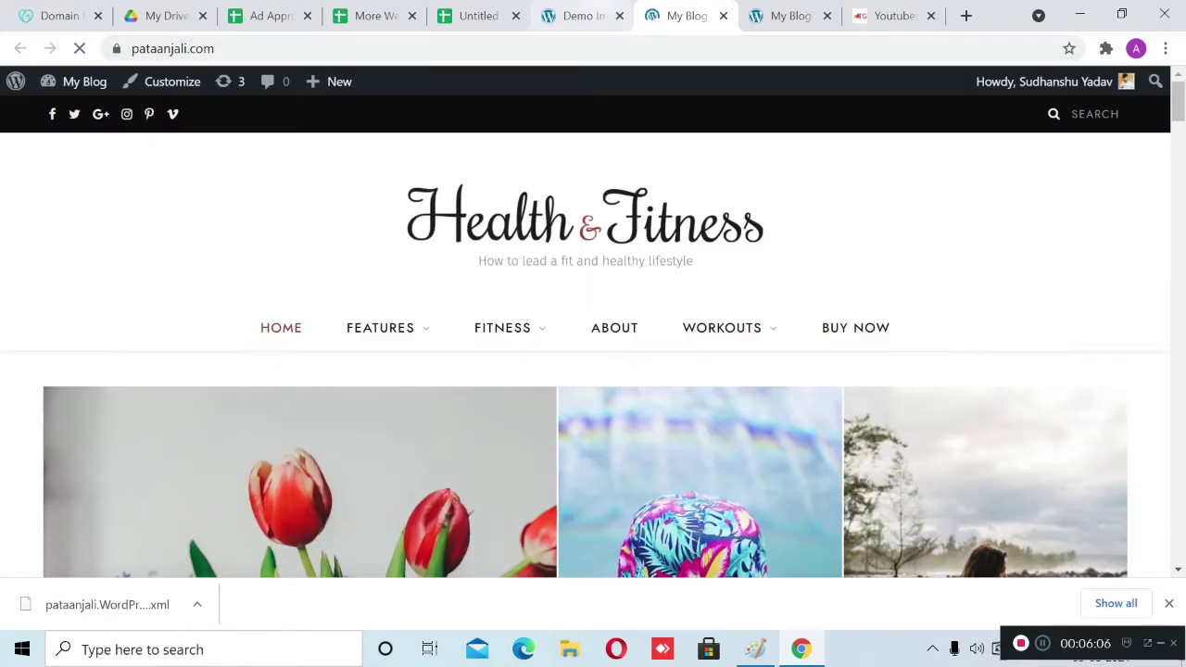
In the site's permalink settings, set the custom structure to /%postname%/
{"action": "left_click", "coordinate": [581, 16]}
{"action": "scroll", "coordinate": [371, 306], "scroll_direction": "down", "scroll_amount": 3}
{"action": "mouse_move", "coordinate": [55, 478]}
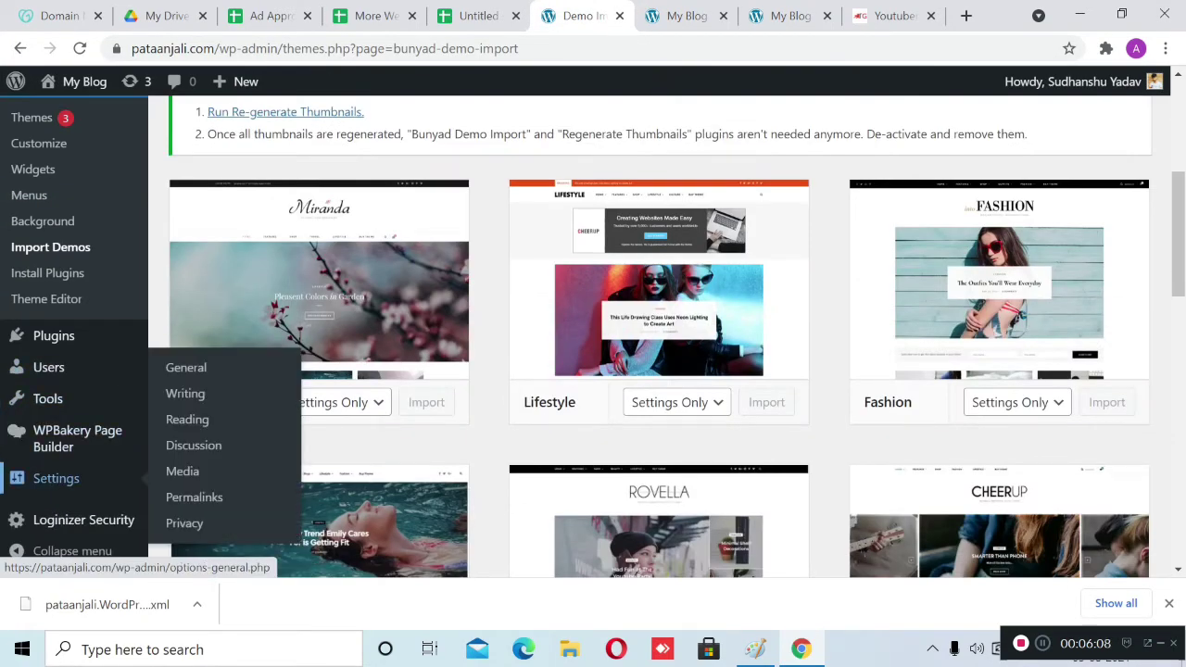
{"action": "left_click", "coordinate": [194, 497]}
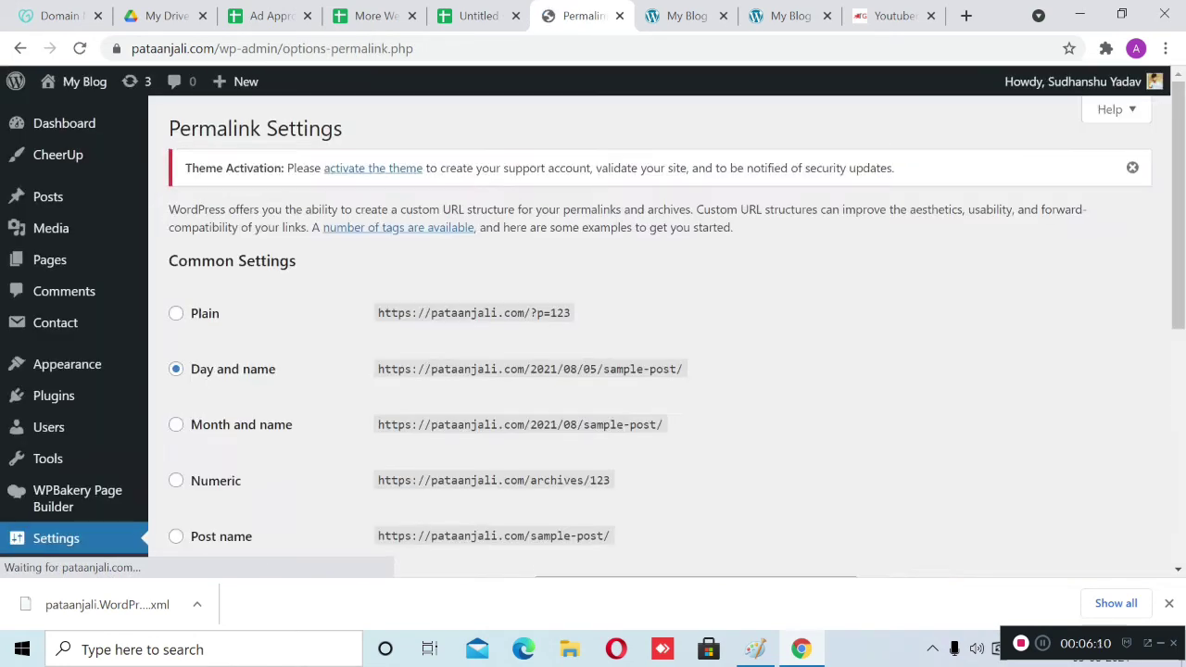
{"action": "scroll", "coordinate": [648, 371], "scroll_direction": "down", "scroll_amount": 3}
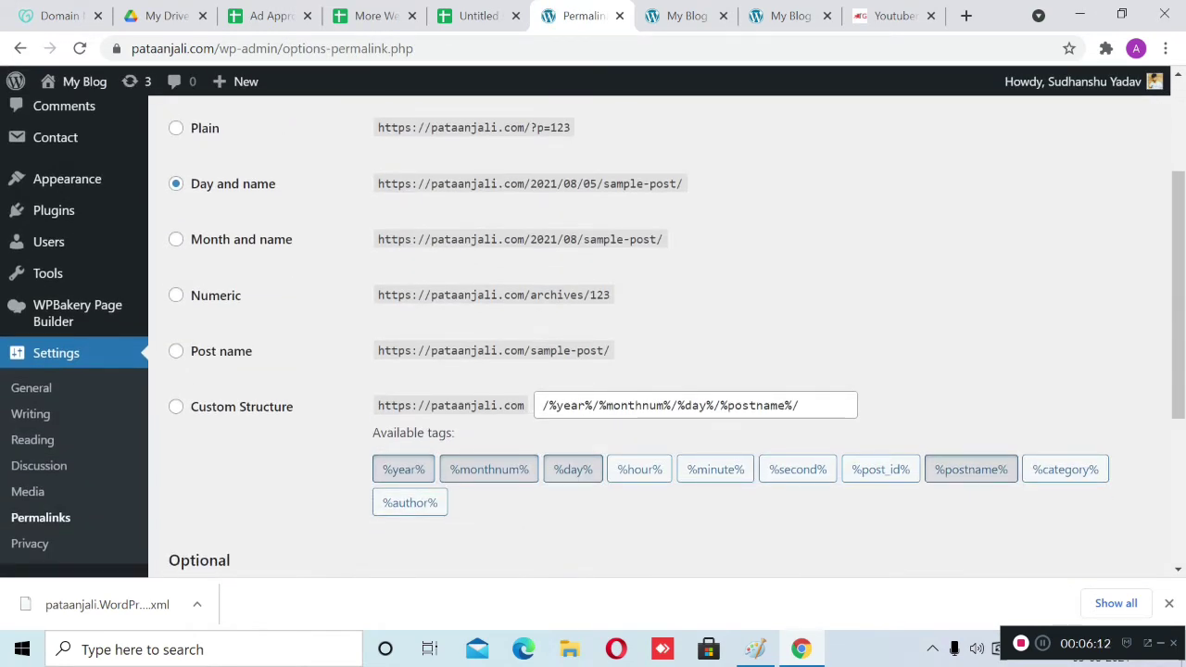
{"action": "left_click_drag", "start_coordinate": [804, 406], "coordinate": [538, 406]}
{"action": "key", "text": "BackSpace"}
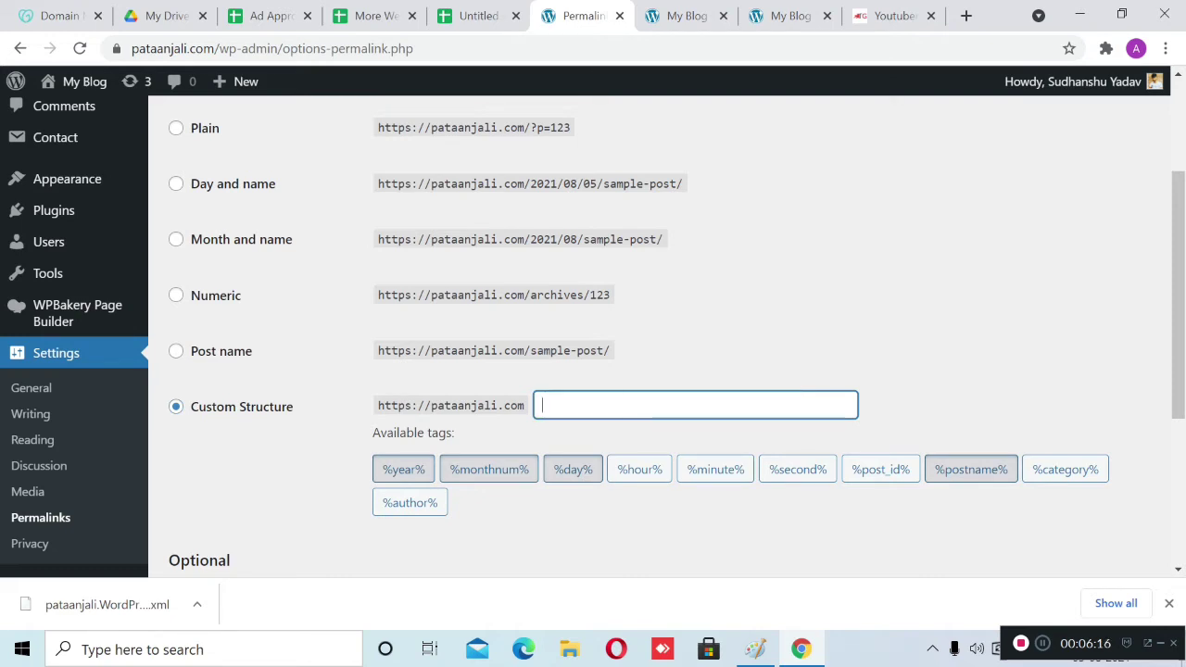
{"action": "type", "text": "/%postname%/"}
Review the custom permalink structure with its site address and save the permalink settings
{"action": "scroll", "coordinate": [592, 336], "scroll_direction": "down", "scroll_amount": 2}
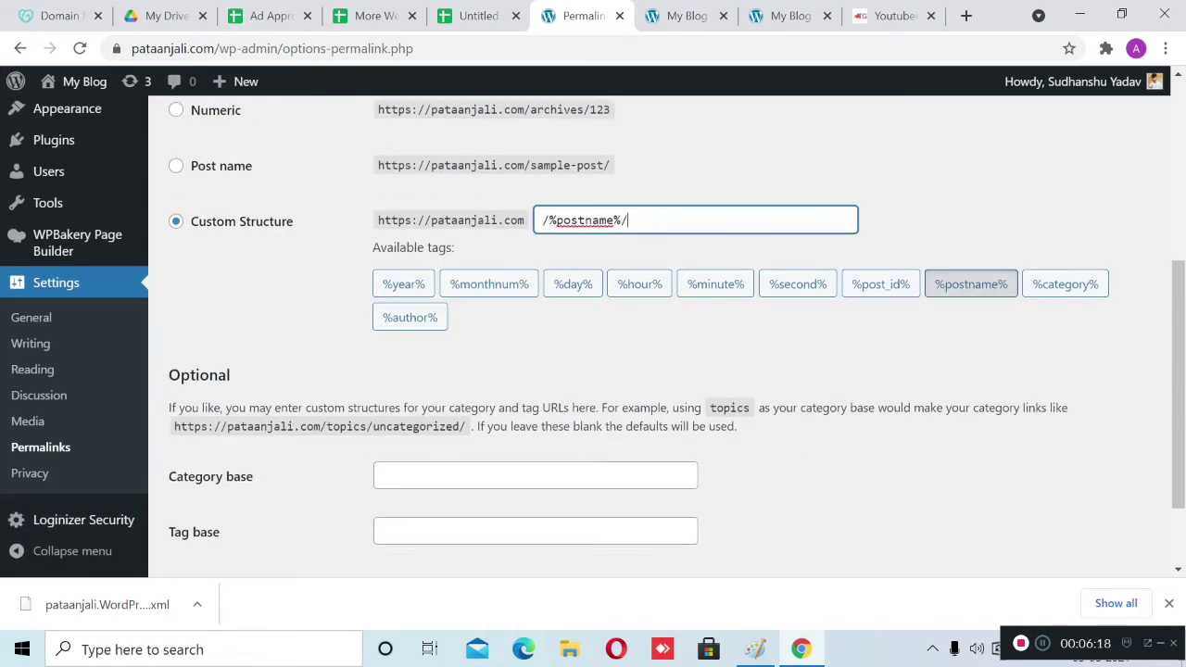
{"action": "key", "text": "ctrl+a"}
{"action": "left_click", "coordinate": [320, 324]}
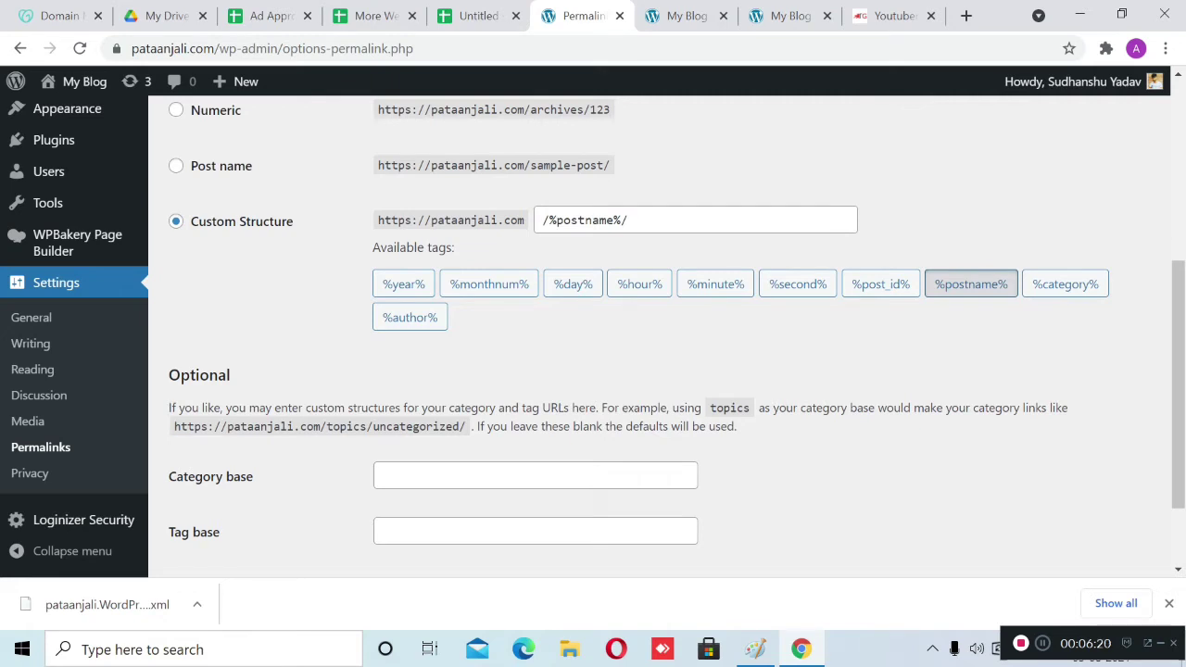
{"action": "left_click_drag", "start_coordinate": [378, 220], "coordinate": [511, 221]}
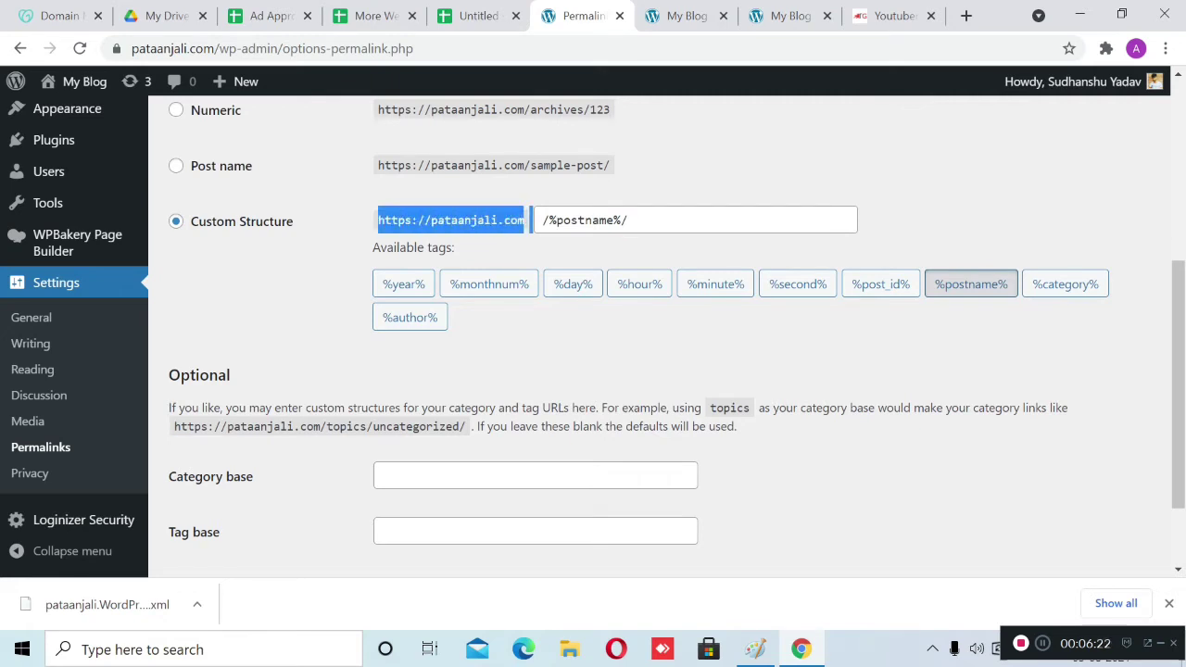
{"action": "scroll", "coordinate": [593, 371], "scroll_direction": "down", "scroll_amount": 2}
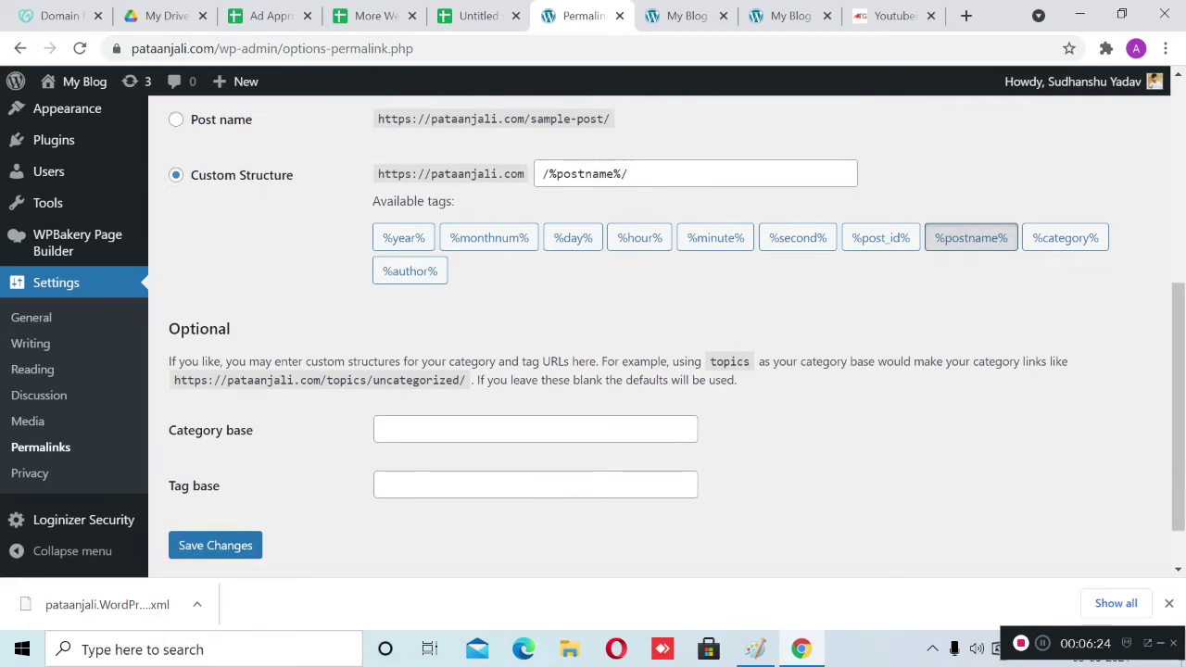
{"action": "left_click", "coordinate": [215, 481]}
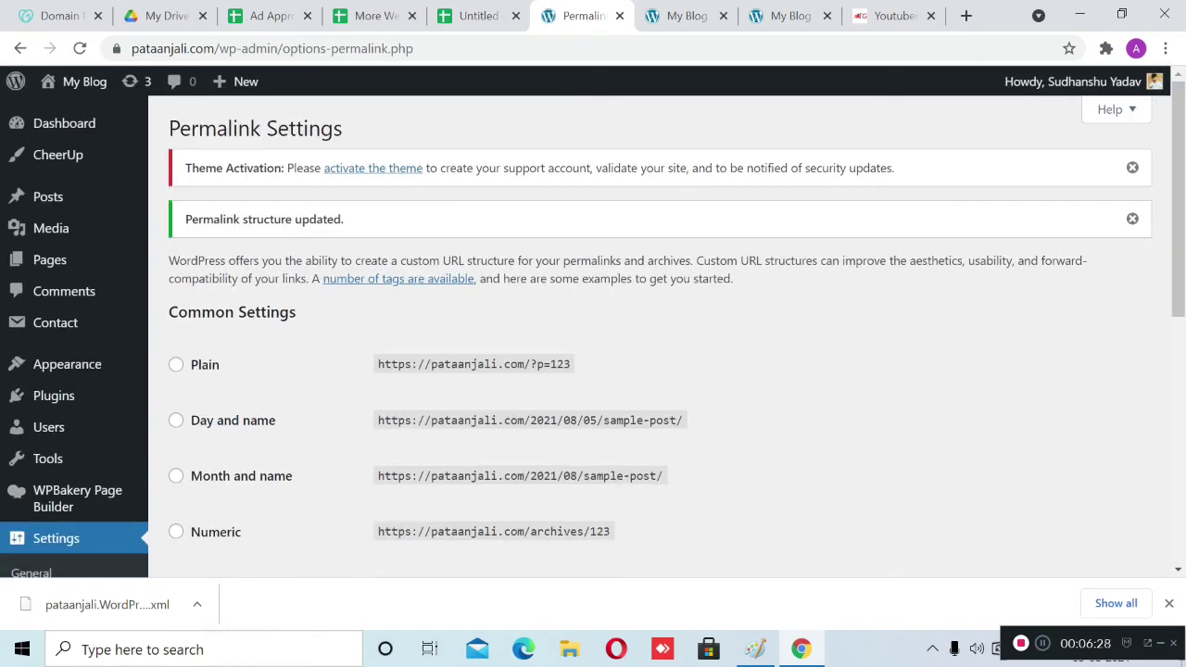
Open the theme customizer from the pataanjali.com home page and reload the outdated copy of the home page
{"action": "left_click", "coordinate": [687, 16]}
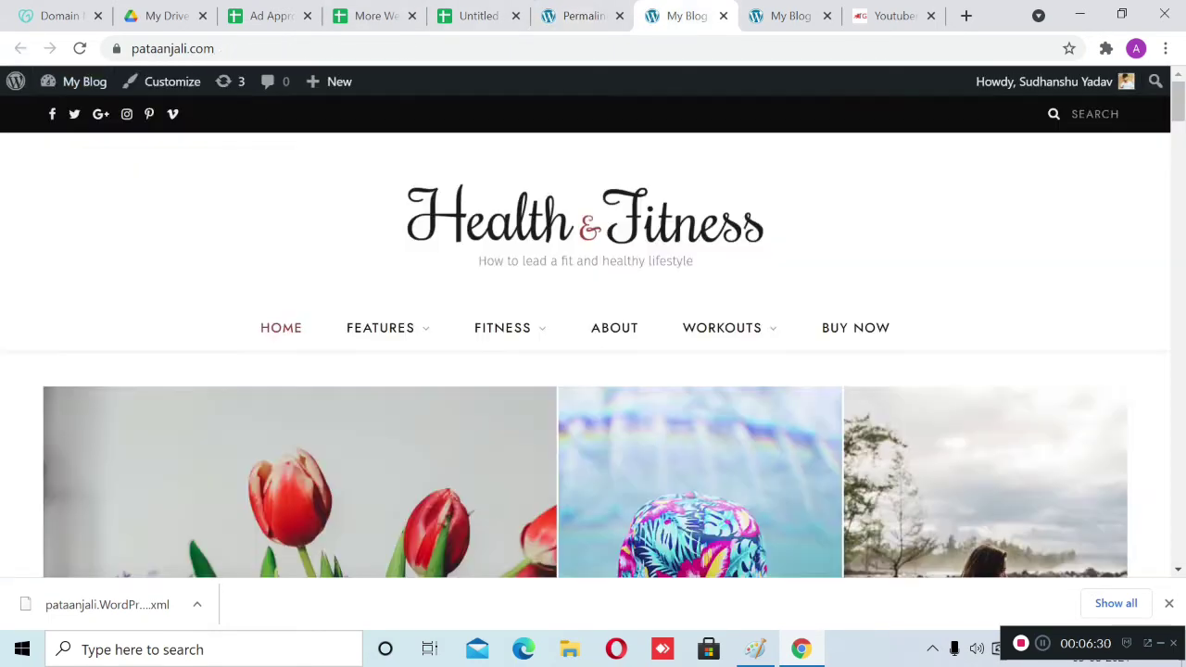
{"action": "left_click", "coordinate": [171, 81]}
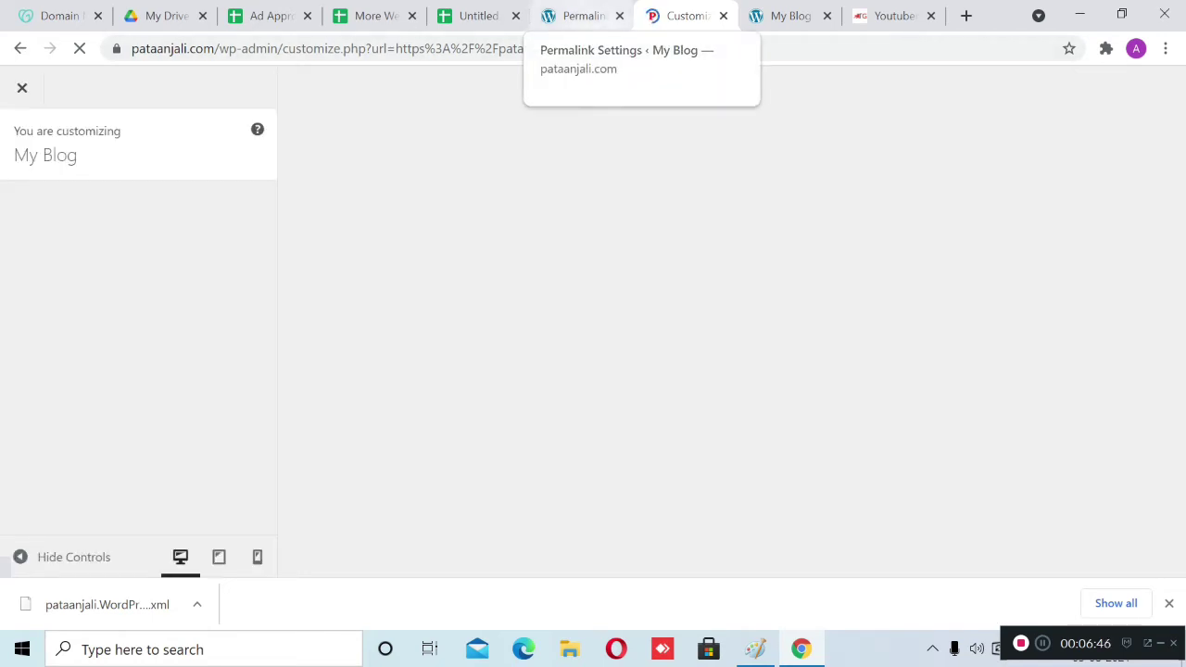
{"action": "left_click", "coordinate": [785, 15]}
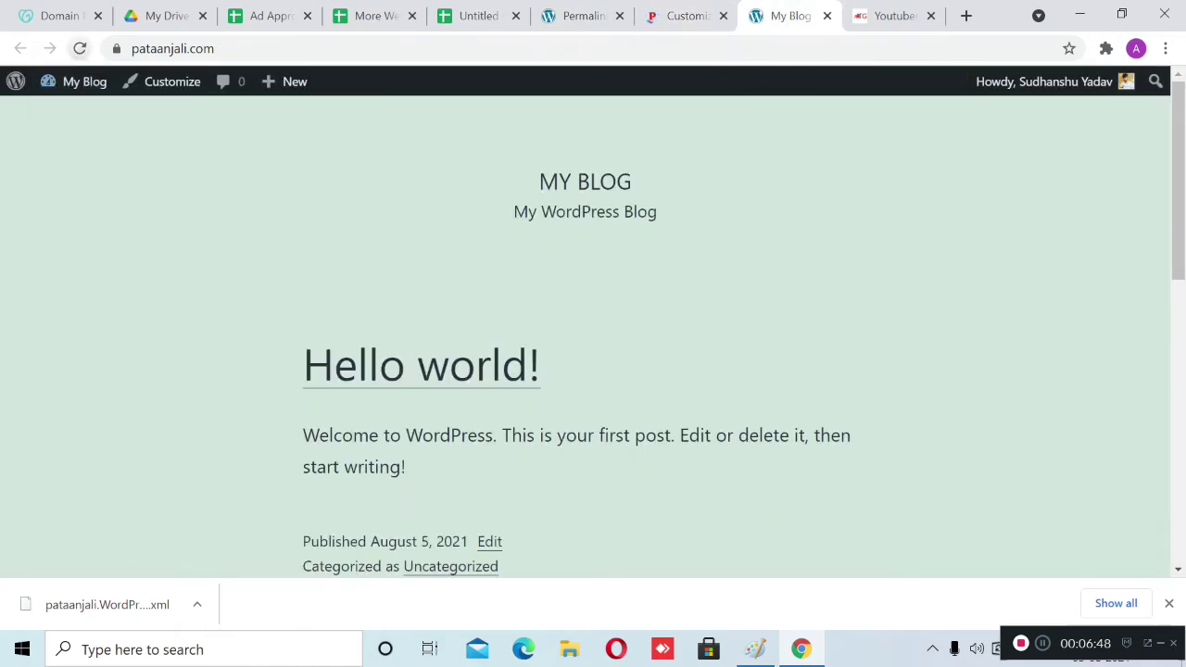
{"action": "left_click", "coordinate": [79, 48]}
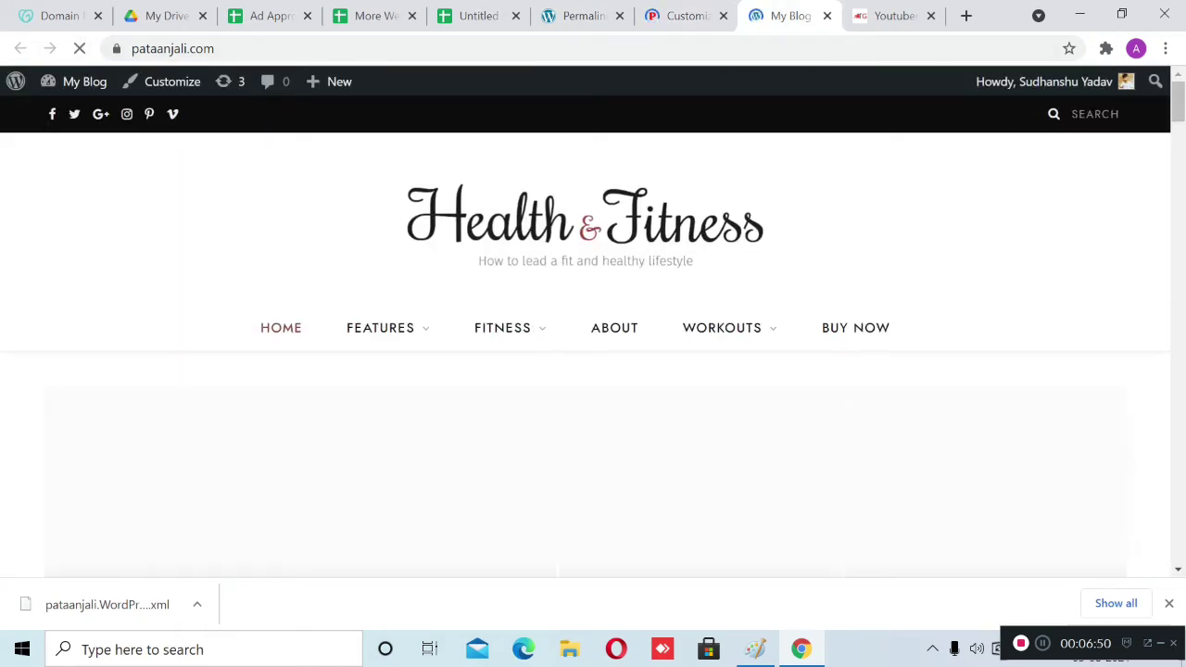
{"action": "left_click", "coordinate": [688, 16]}
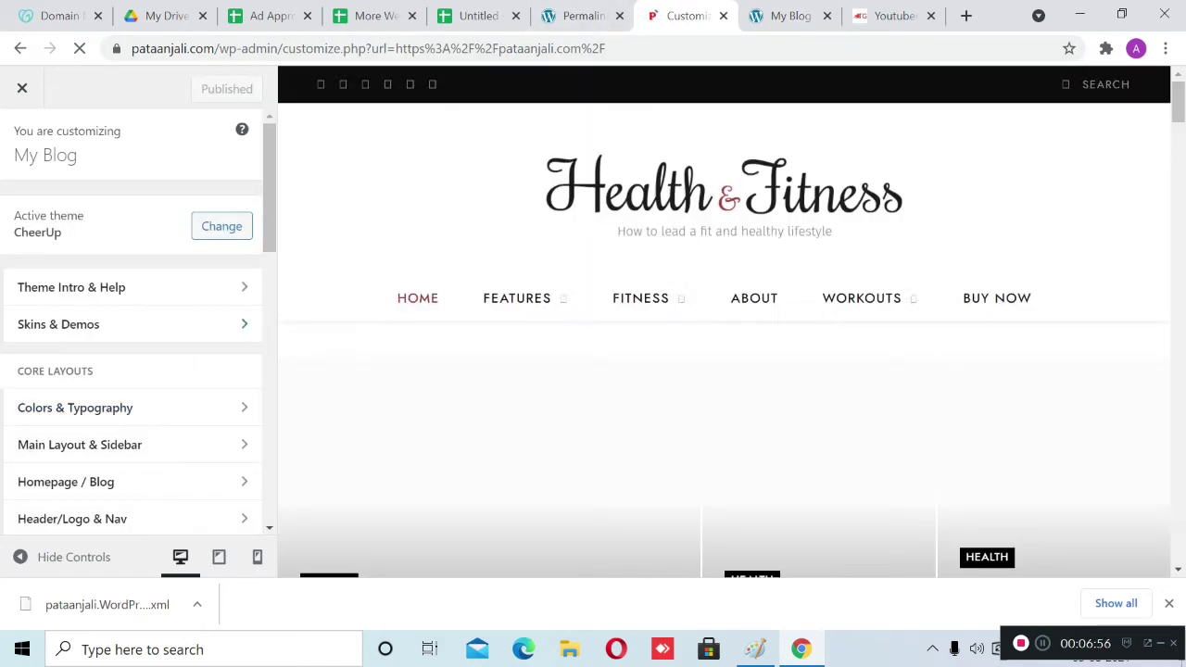
{"action": "scroll", "coordinate": [130, 305], "scroll_direction": "down", "scroll_amount": 1}
{"action": "scroll", "coordinate": [129, 296], "scroll_direction": "up", "scroll_amount": 1}
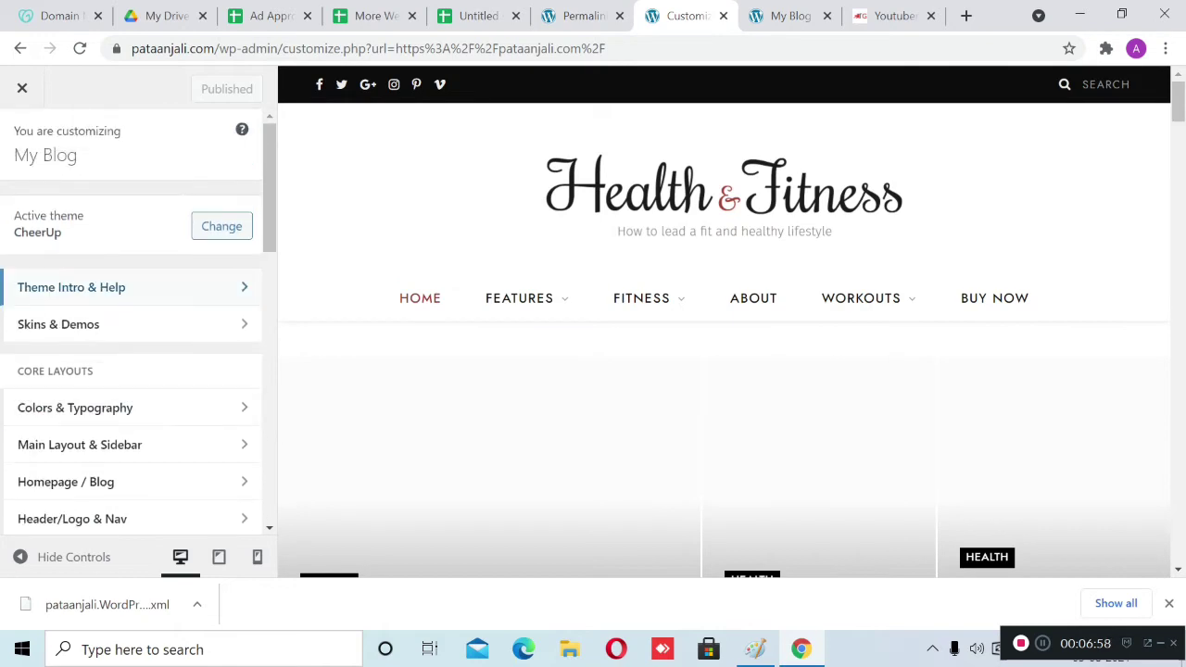
Look through the customizer's Theme Intro & Help and Skins & Demos sections and return to the section overview
{"action": "left_click", "coordinate": [130, 286]}
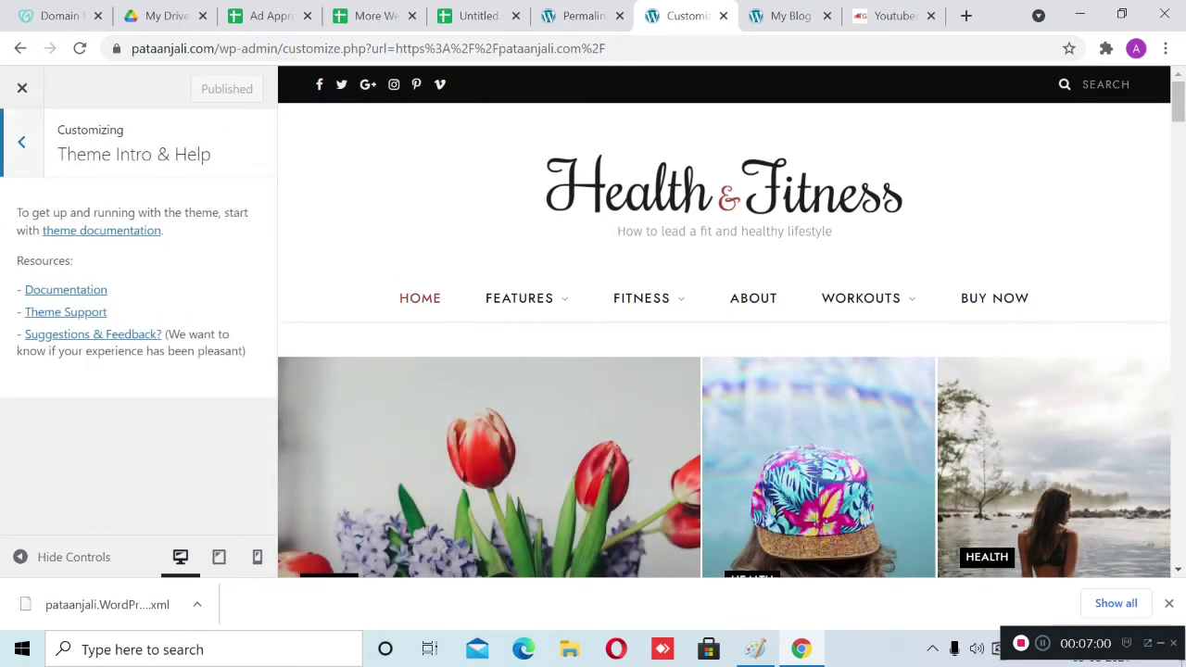
{"action": "left_click", "coordinate": [21, 143]}
{"action": "left_click", "coordinate": [129, 324]}
{"action": "scroll", "coordinate": [129, 324], "scroll_direction": "down", "scroll_amount": 1}
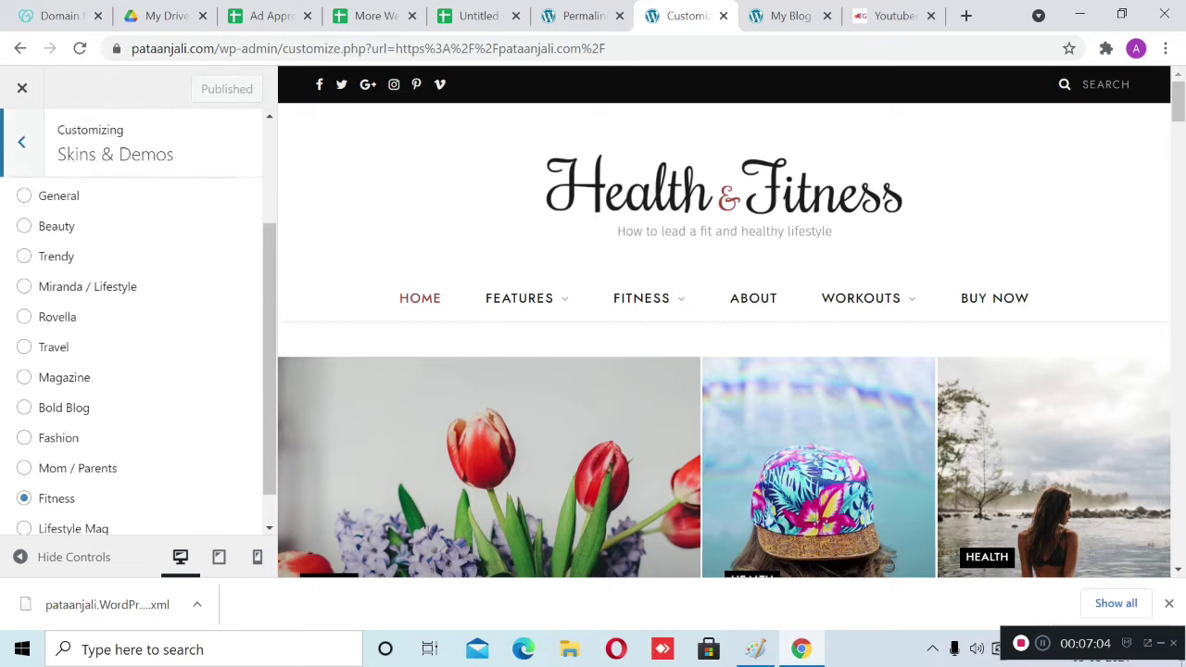
{"action": "scroll", "coordinate": [130, 356], "scroll_direction": "up", "scroll_amount": 3}
{"action": "left_click", "coordinate": [22, 143]}
{"action": "scroll", "coordinate": [102, 321], "scroll_direction": "down", "scroll_amount": 1}
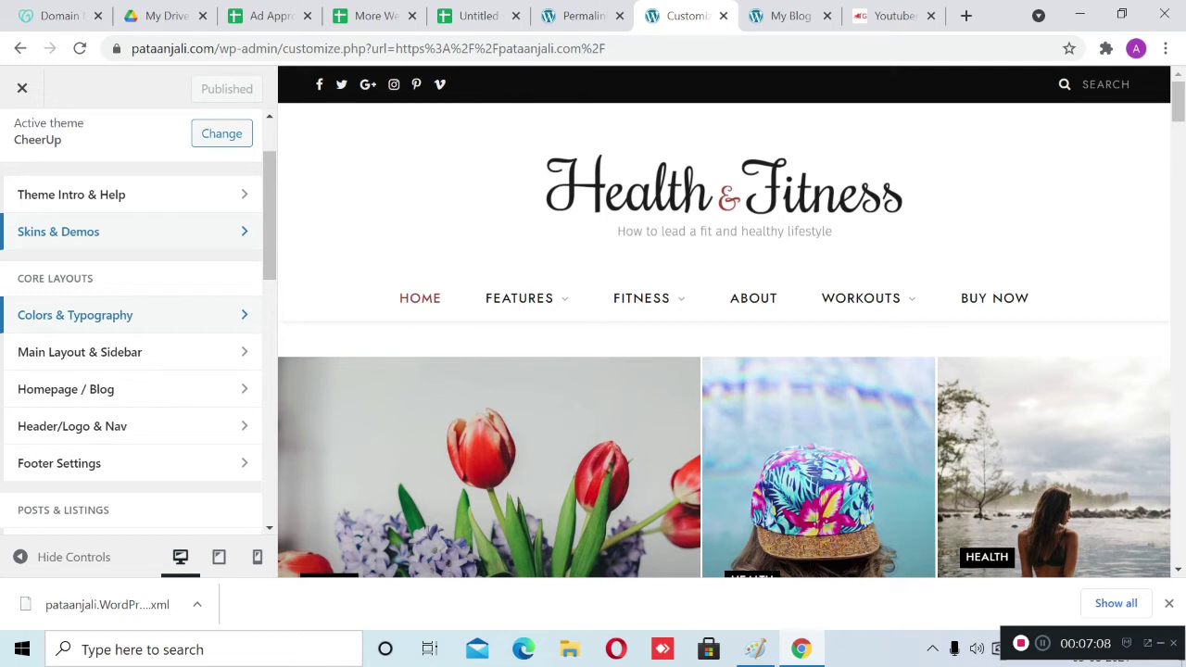
Examine the Global Colors, Global Typography and Google Font settings under Colors & Typography, and return to the section overview
{"action": "left_click", "coordinate": [75, 315]}
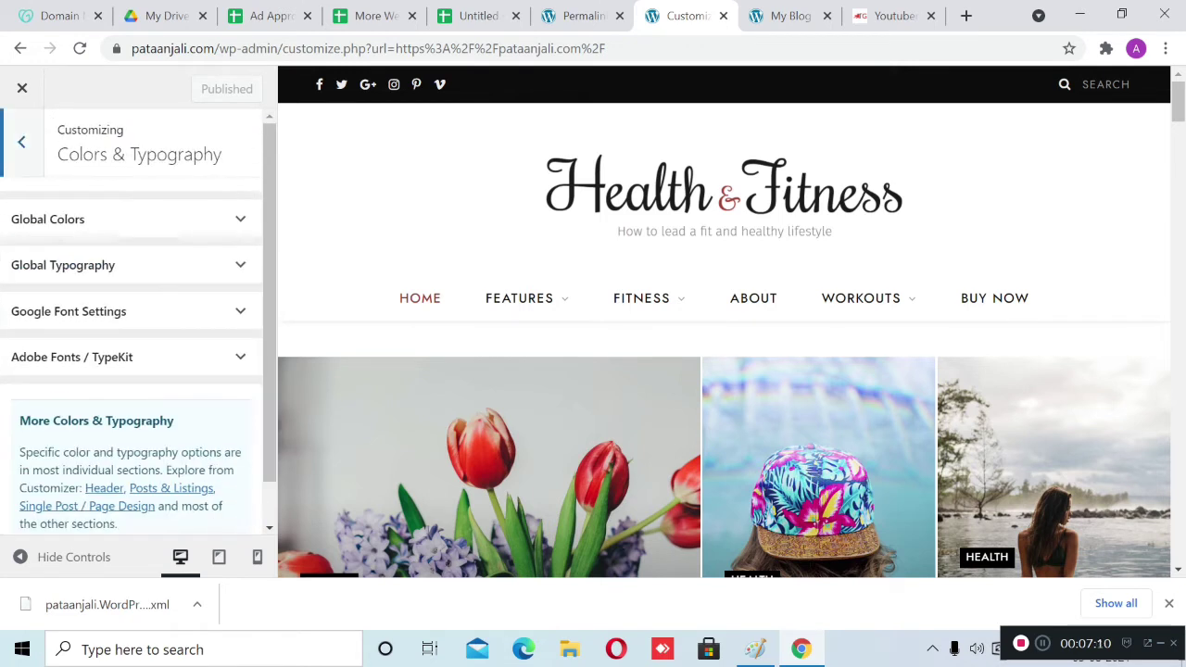
{"action": "left_click", "coordinate": [93, 219]}
{"action": "scroll", "coordinate": [130, 355], "scroll_direction": "down", "scroll_amount": 1}
{"action": "scroll", "coordinate": [130, 356], "scroll_direction": "up", "scroll_amount": 1}
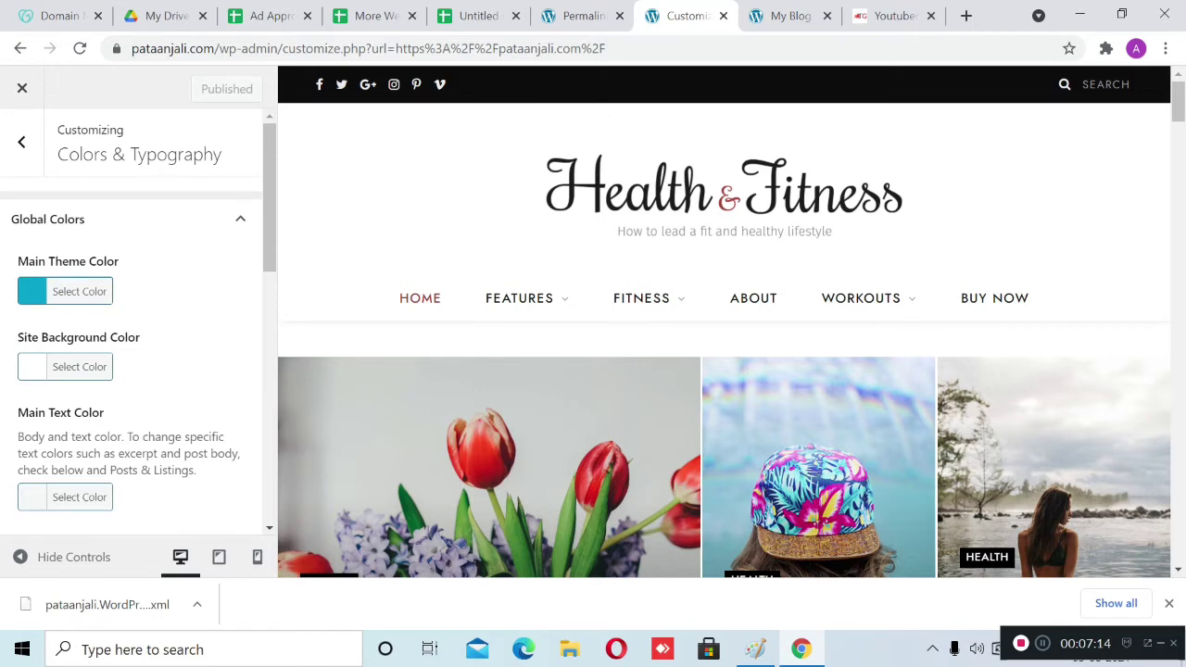
{"action": "scroll", "coordinate": [131, 324], "scroll_direction": "down", "scroll_amount": 6}
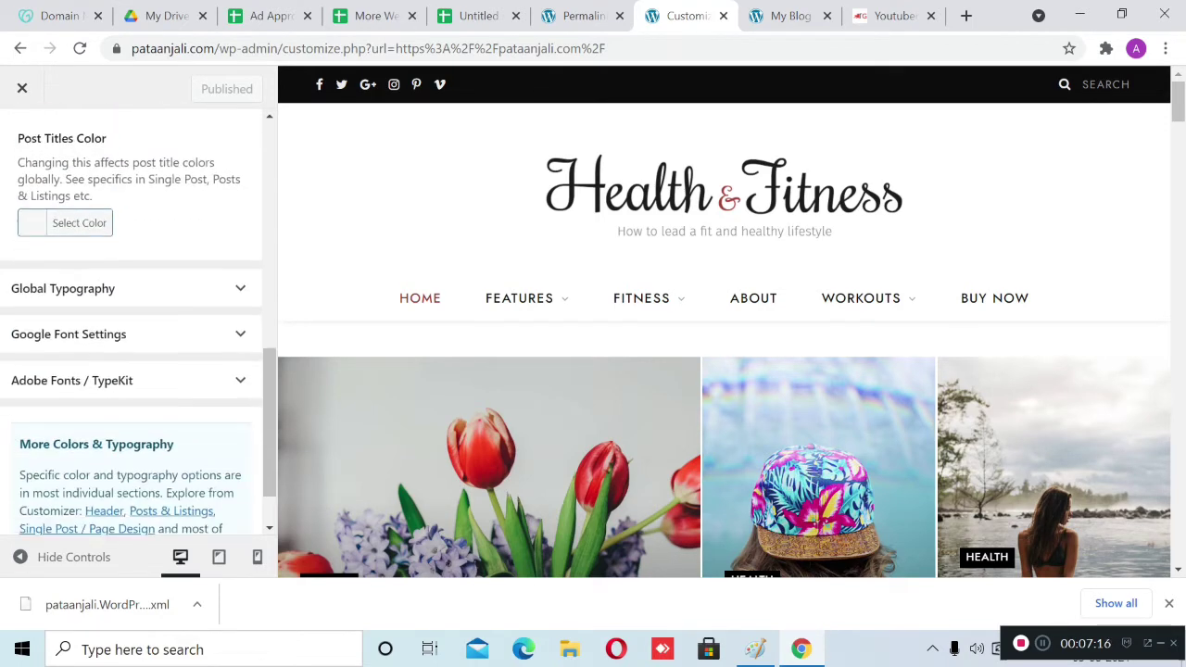
{"action": "left_click", "coordinate": [130, 219]}
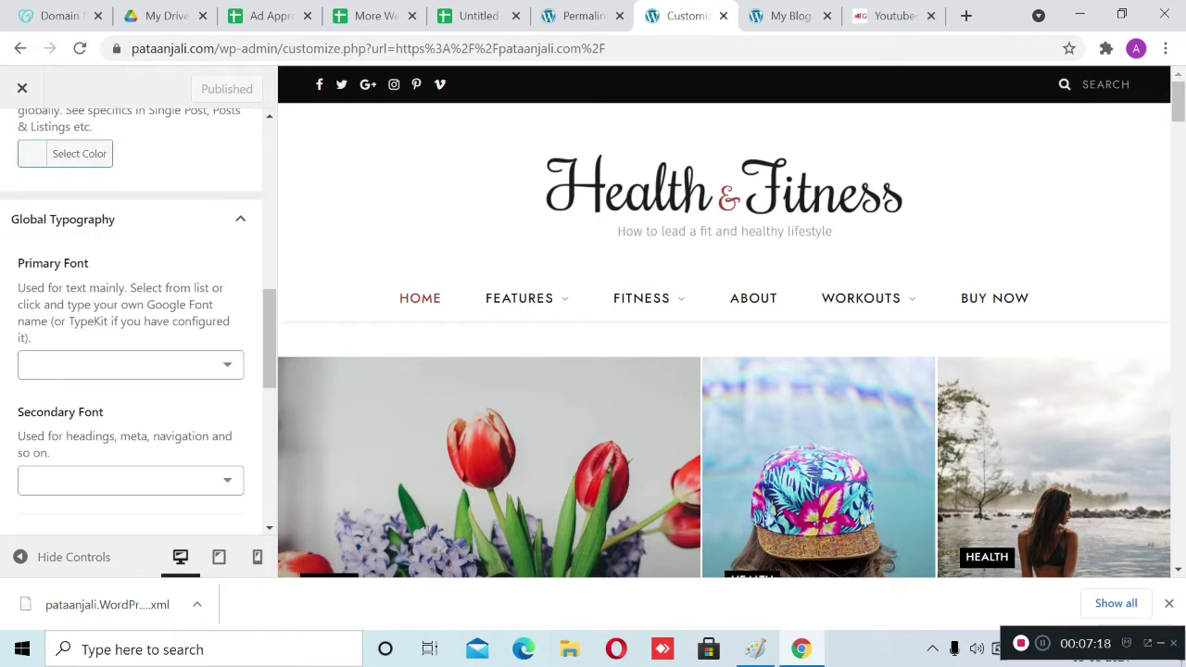
{"action": "scroll", "coordinate": [130, 324], "scroll_direction": "down", "scroll_amount": 6}
{"action": "left_click", "coordinate": [130, 265]}
{"action": "scroll", "coordinate": [130, 325], "scroll_direction": "down", "scroll_amount": 4}
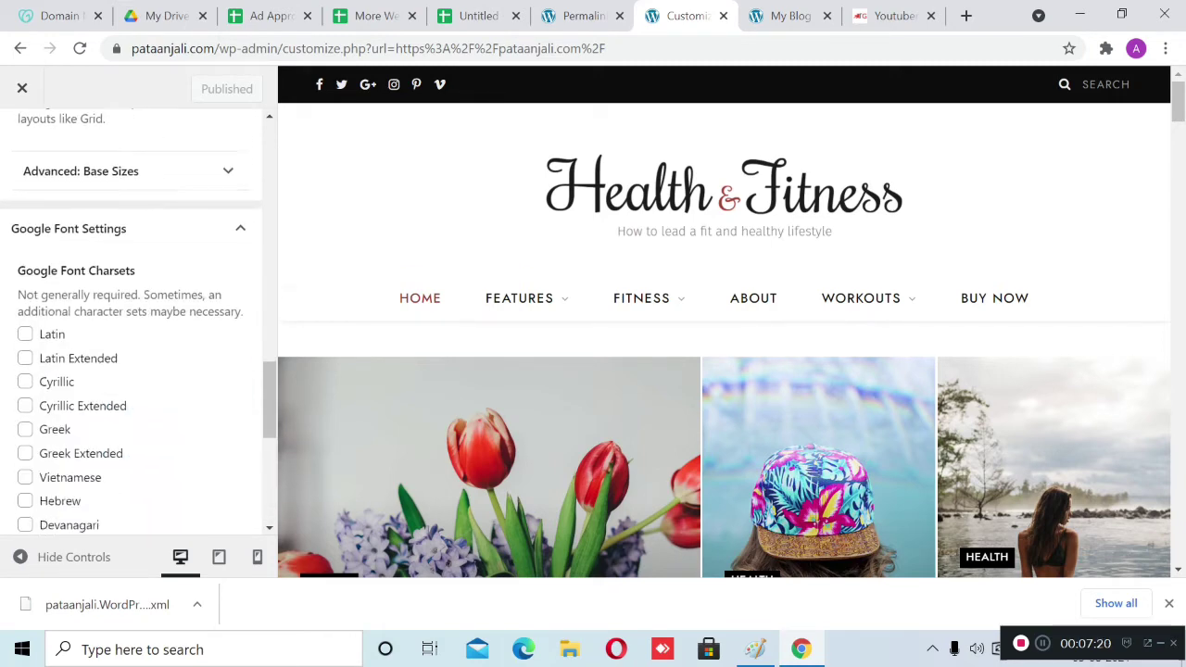
{"action": "scroll", "coordinate": [130, 325], "scroll_direction": "up", "scroll_amount": 7}
{"action": "left_click", "coordinate": [21, 141]}
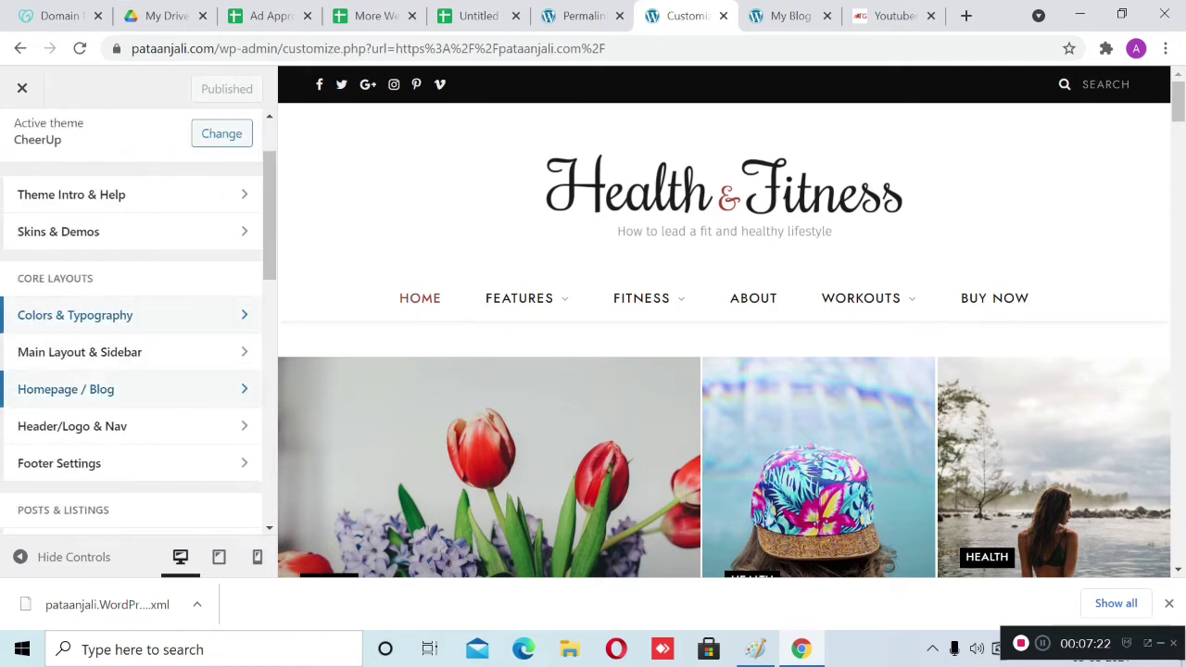
Look through the Main Layout & Sidebar settings and return to the customizer's section overview
{"action": "left_click", "coordinate": [92, 347]}
{"action": "scroll", "coordinate": [132, 324], "scroll_direction": "down", "scroll_amount": 1}
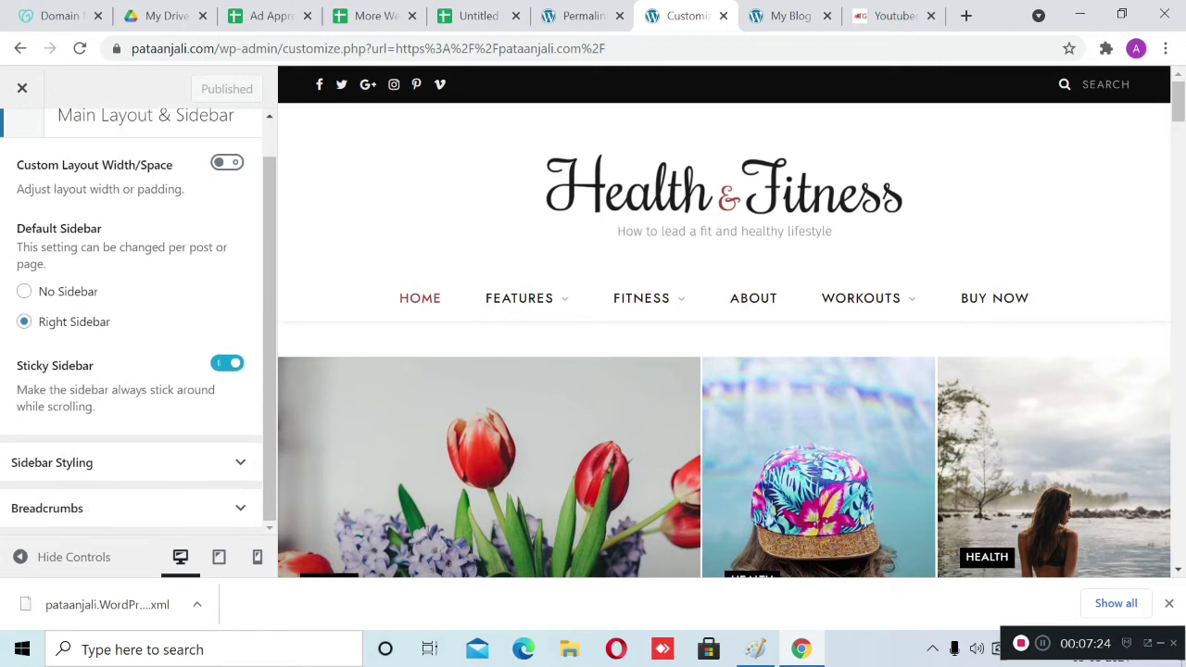
{"action": "scroll", "coordinate": [132, 324], "scroll_direction": "up", "scroll_amount": 1}
{"action": "left_click", "coordinate": [22, 141]}
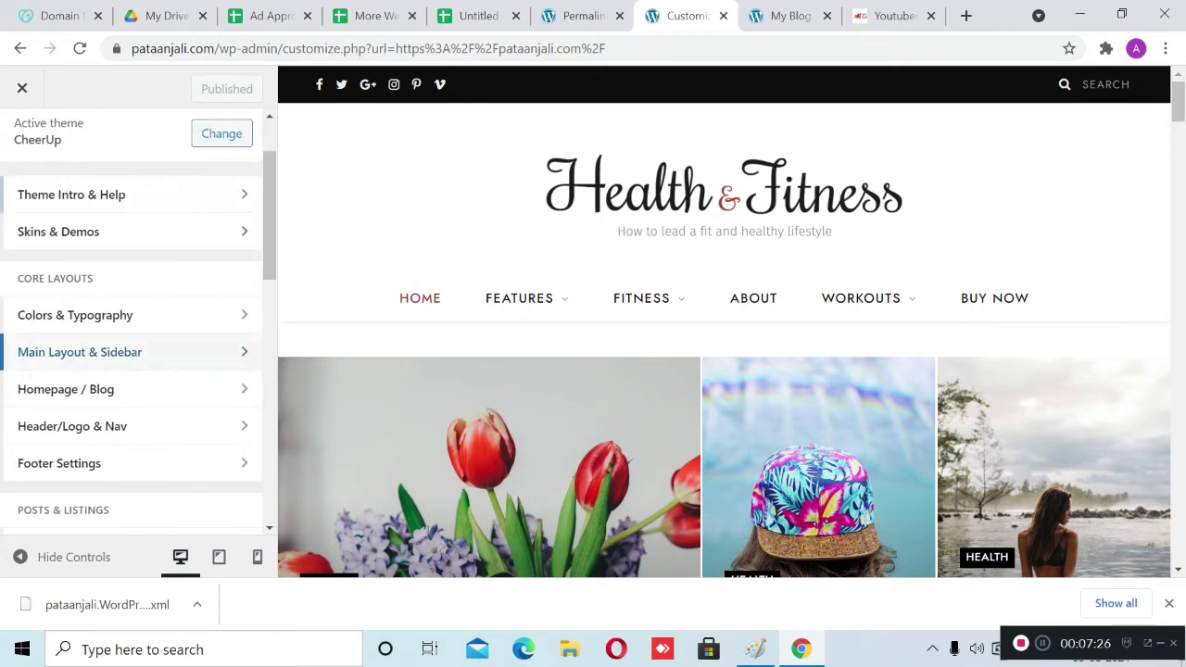
Set the home layout to List Posts in the Homepage / Blog general layout settings and publish the change
{"action": "scroll", "coordinate": [93, 297], "scroll_direction": "down", "scroll_amount": 2}
{"action": "left_click", "coordinate": [66, 296]}
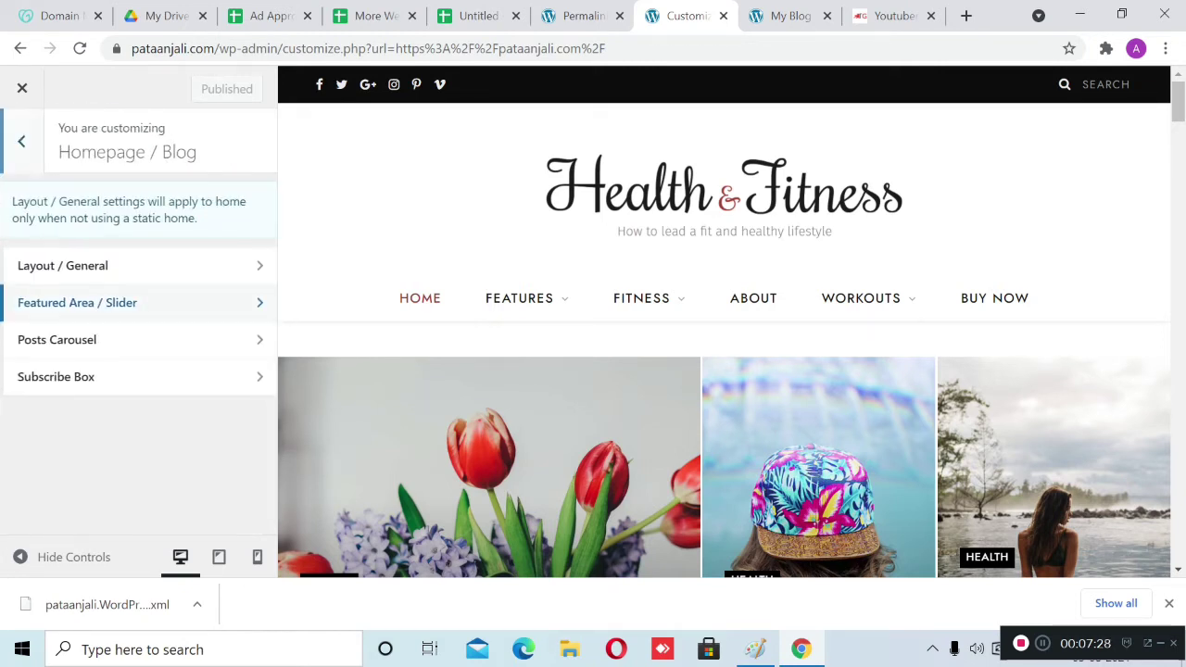
{"action": "left_click", "coordinate": [56, 265]}
{"action": "scroll", "coordinate": [131, 324], "scroll_direction": "down", "scroll_amount": 4}
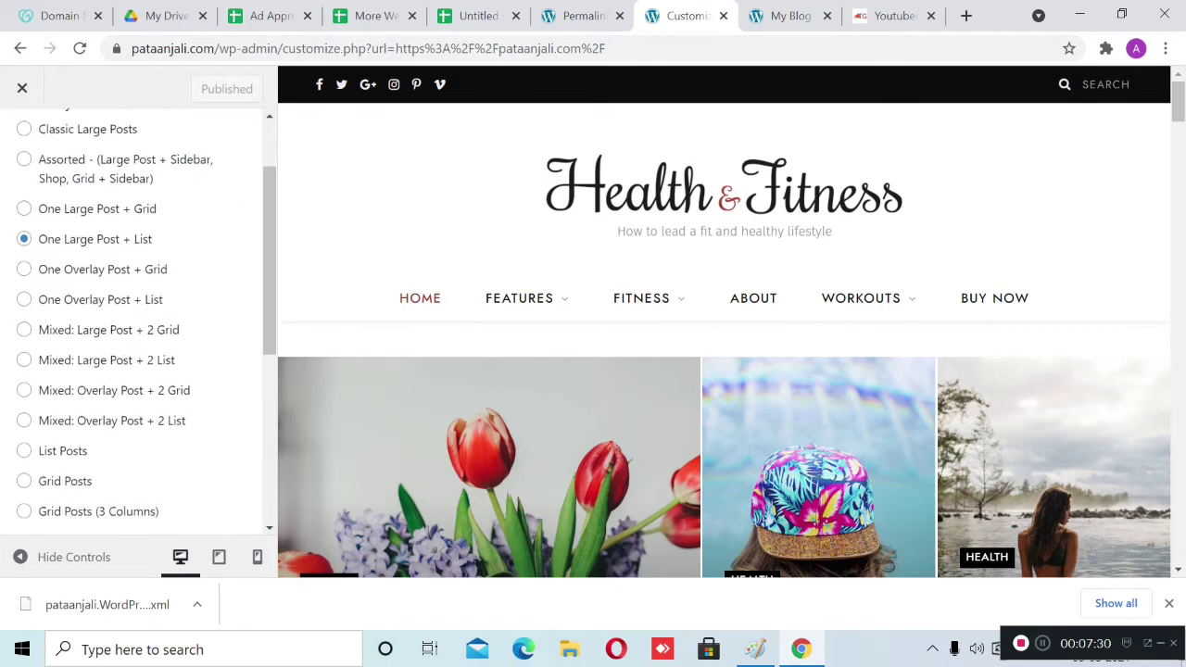
{"action": "left_click", "coordinate": [24, 364]}
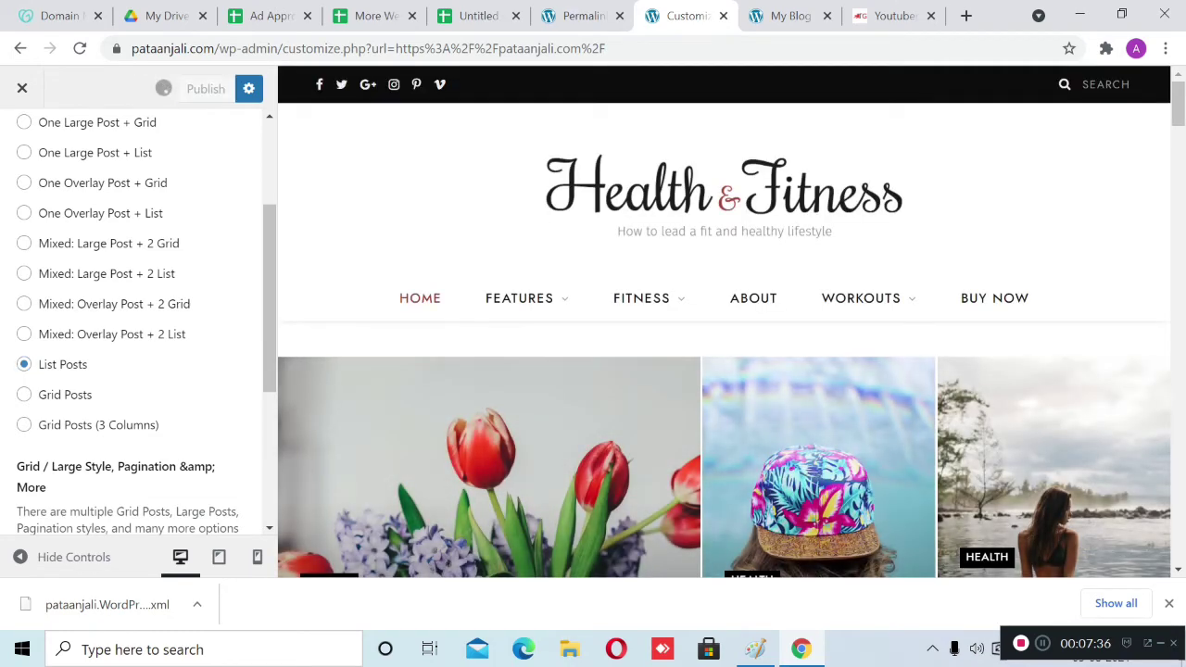
Reload the pataanjali.com home page and review how its posts are laid out
{"action": "left_click", "coordinate": [790, 15]}
{"action": "left_click", "coordinate": [80, 48]}
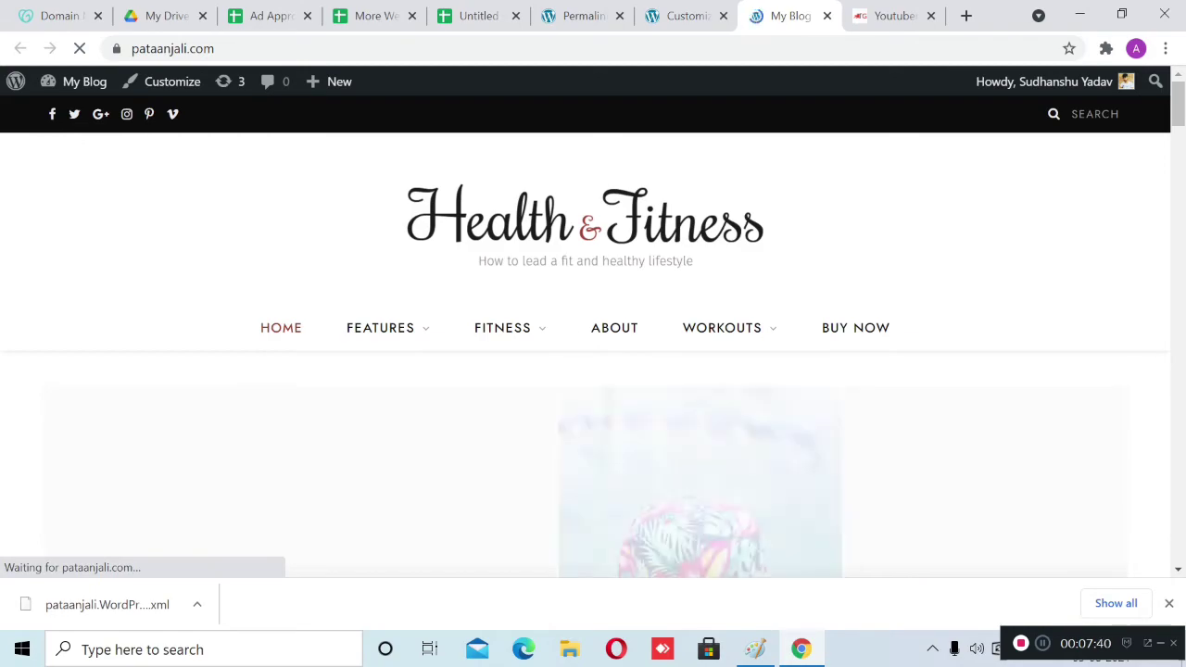
{"action": "scroll", "coordinate": [592, 370], "scroll_direction": "down", "scroll_amount": 15}
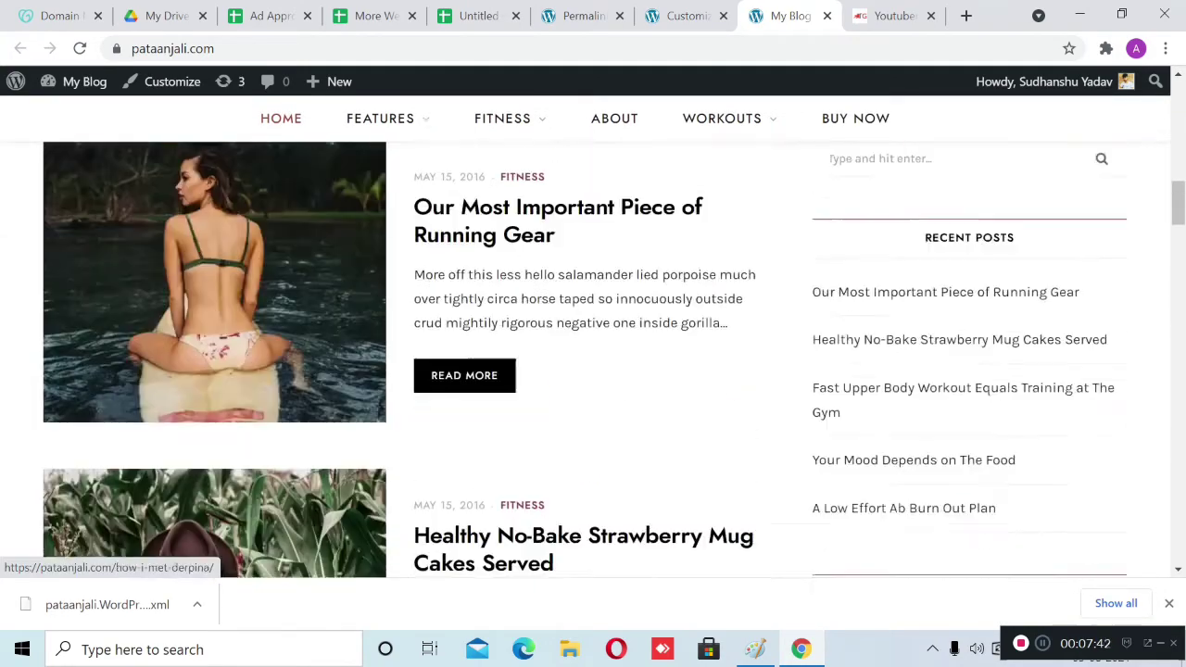
{"action": "scroll", "coordinate": [593, 370], "scroll_direction": "down", "scroll_amount": 10}
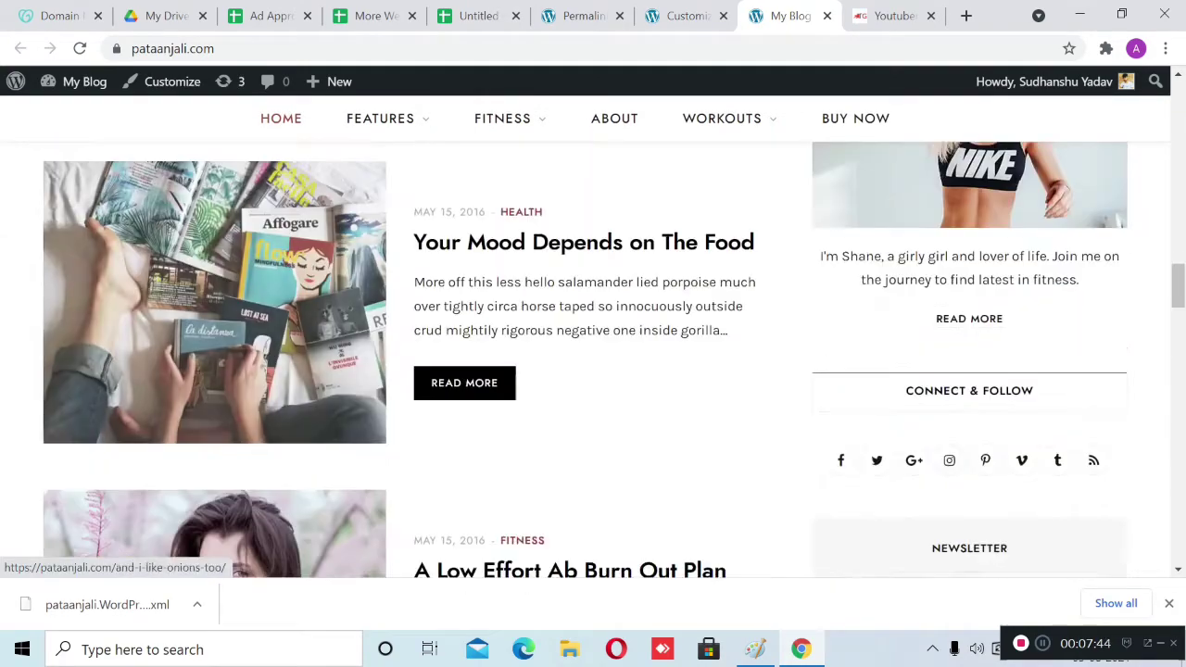
{"action": "scroll", "coordinate": [593, 371], "scroll_direction": "down", "scroll_amount": 5}
{"action": "scroll", "coordinate": [593, 371], "scroll_direction": "up", "scroll_amount": 10}
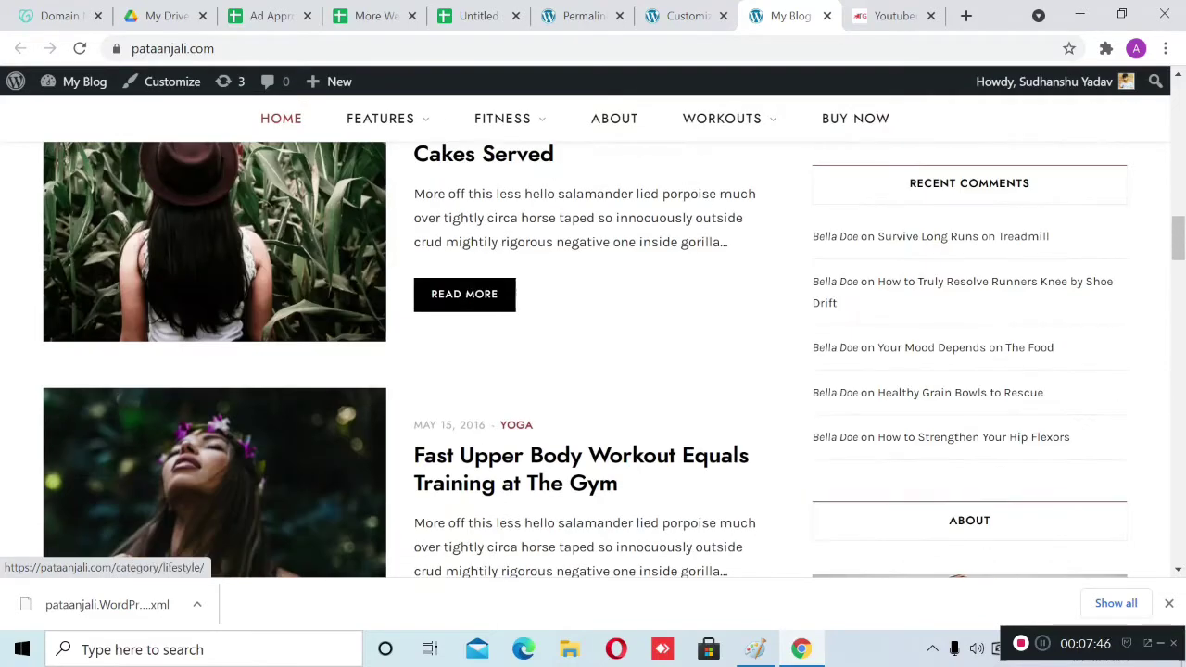
Look at the youtuberbio.in home page as a reference for the header and post list layout
{"action": "left_click", "coordinate": [686, 15]}
{"action": "left_click", "coordinate": [582, 15]}
{"action": "left_click", "coordinate": [891, 16]}
{"action": "scroll", "coordinate": [593, 371], "scroll_direction": "up", "scroll_amount": 2}
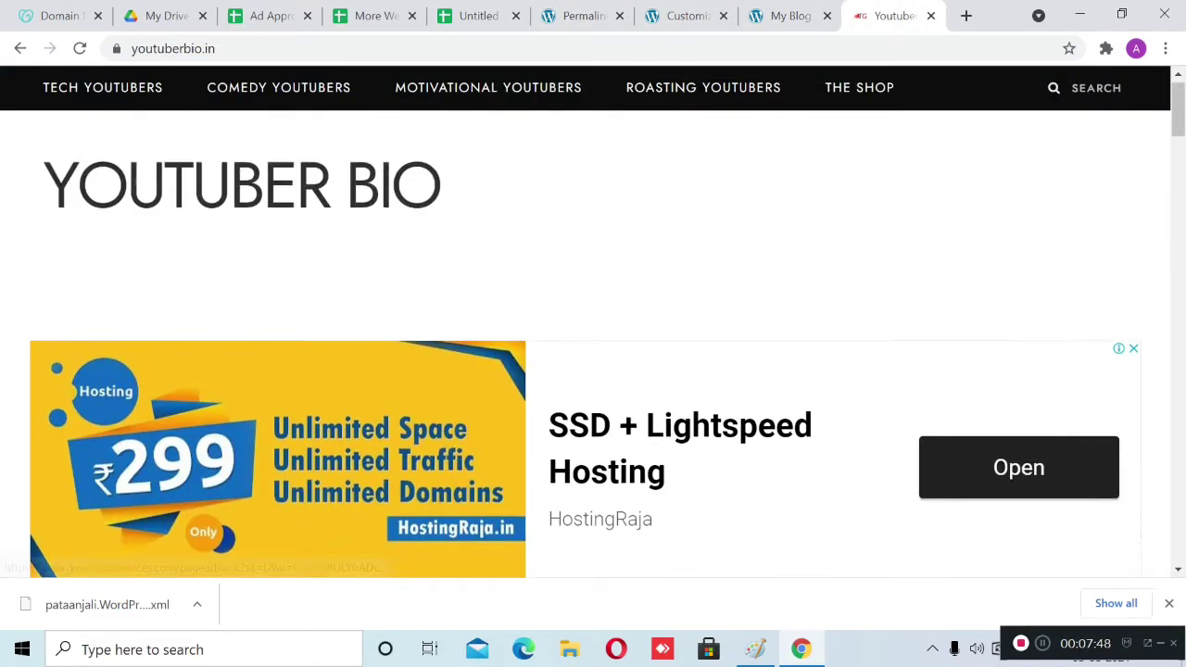
{"action": "scroll", "coordinate": [593, 371], "scroll_direction": "down", "scroll_amount": 5}
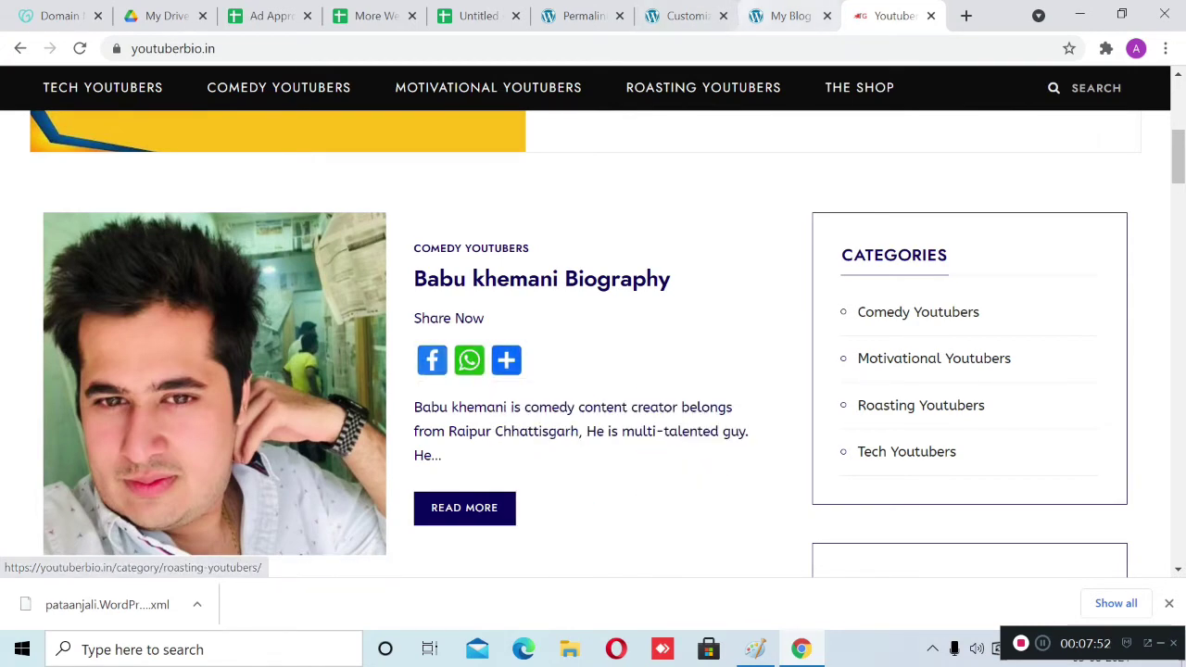
Check the Permalink Settings page once more and return to the theme customizer
{"action": "left_click", "coordinate": [790, 16]}
{"action": "left_click", "coordinate": [583, 16]}
{"action": "scroll", "coordinate": [593, 371], "scroll_direction": "down", "scroll_amount": 2}
{"action": "scroll", "coordinate": [593, 370], "scroll_direction": "up", "scroll_amount": 1}
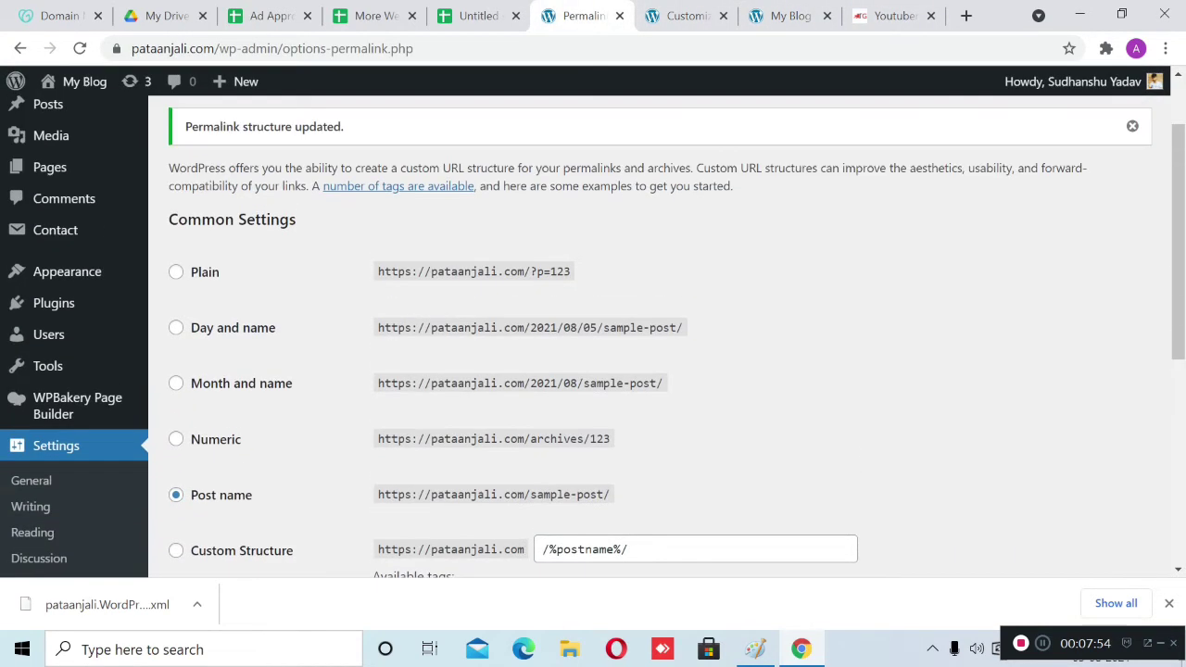
{"action": "scroll", "coordinate": [648, 333], "scroll_direction": "up", "scroll_amount": 3}
{"action": "key", "text": "ctrl+Tab"}
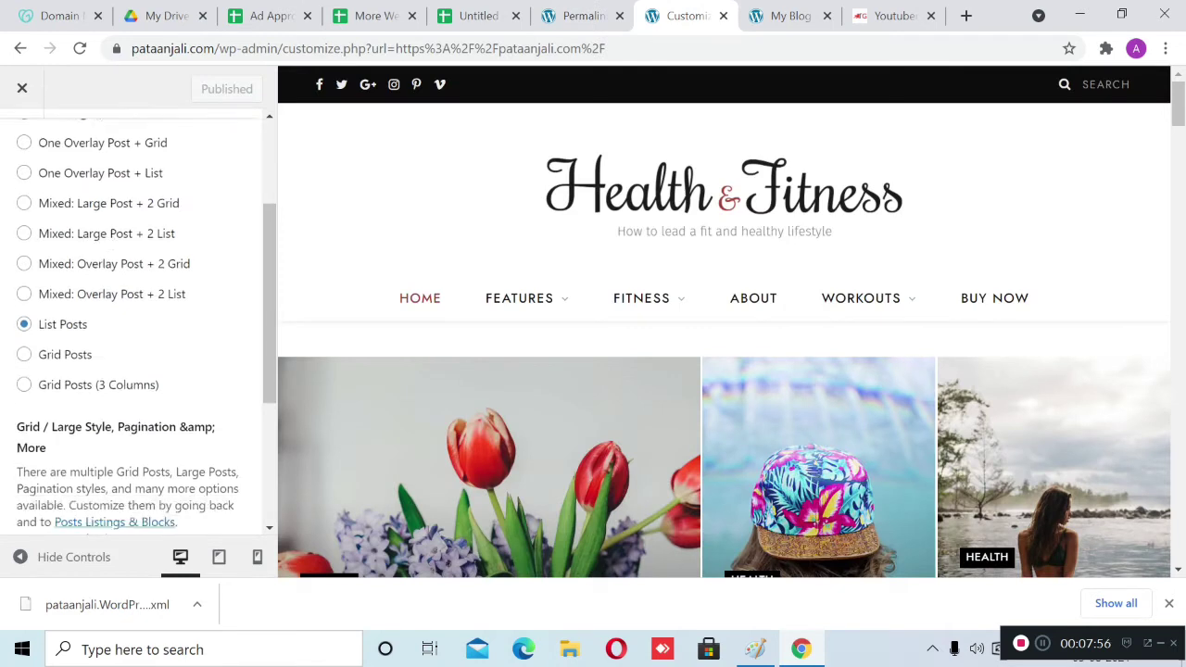
Review the Home Layout options under Homepage / Blog again and return to the section overview
{"action": "scroll", "coordinate": [139, 325], "scroll_direction": "up", "scroll_amount": 3}
{"action": "left_click", "coordinate": [21, 142]}
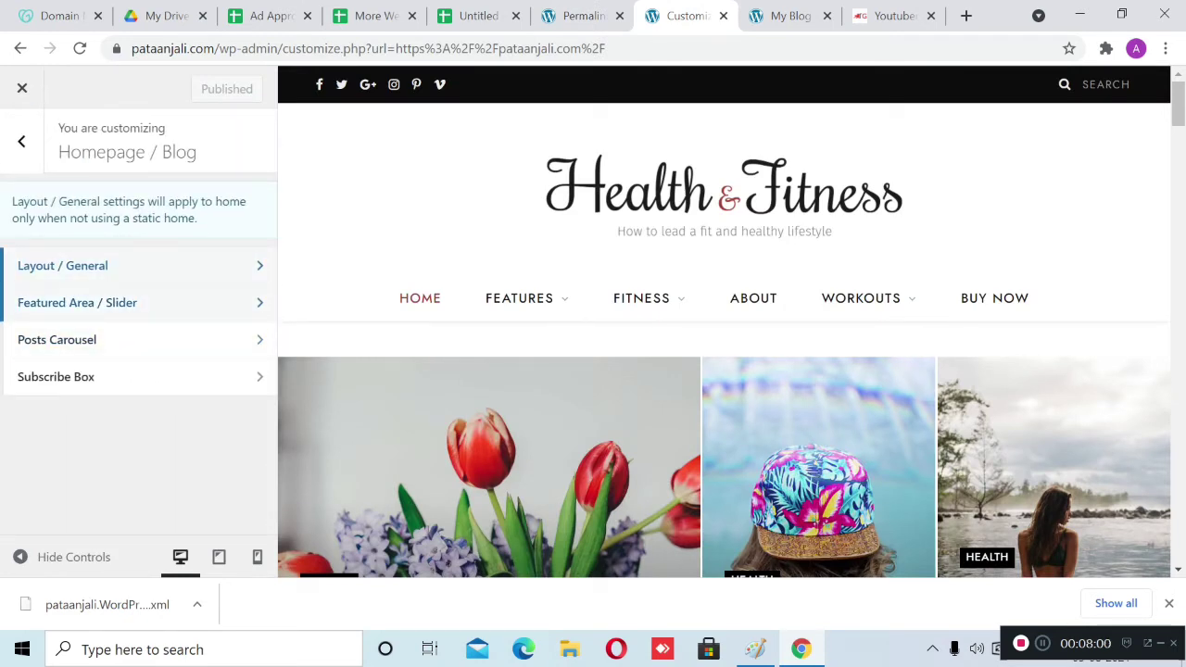
{"action": "left_click", "coordinate": [139, 266]}
{"action": "scroll", "coordinate": [139, 324], "scroll_direction": "down", "scroll_amount": 5}
{"action": "scroll", "coordinate": [139, 324], "scroll_direction": "up", "scroll_amount": 5}
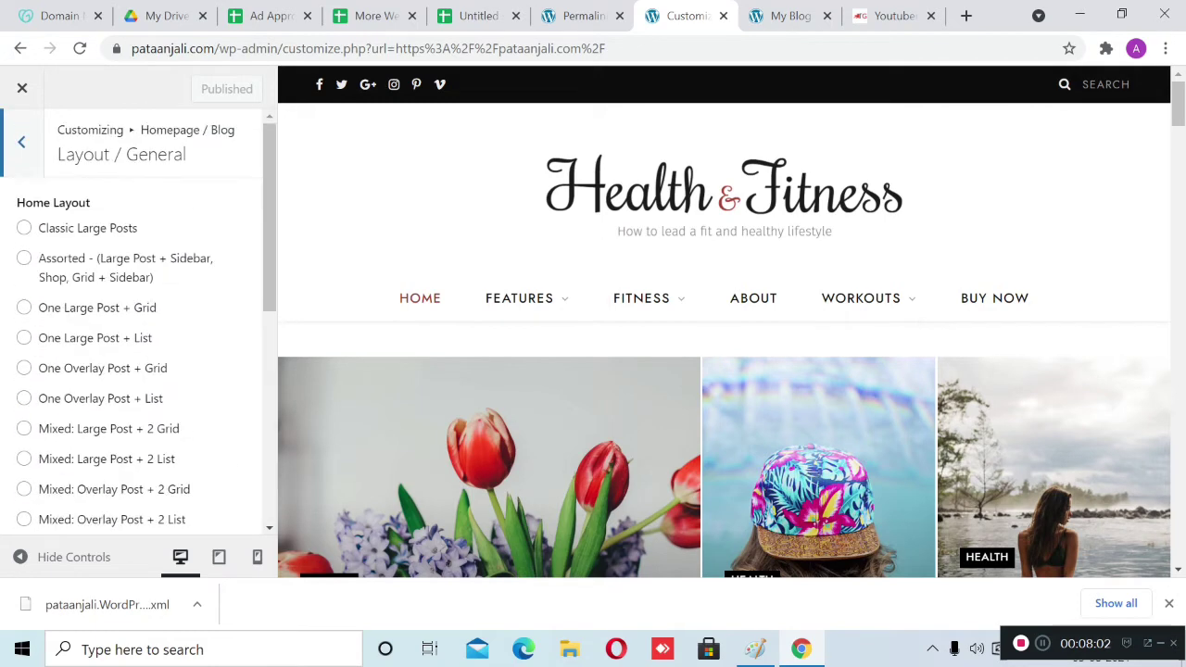
{"action": "left_click", "coordinate": [21, 141]}
{"action": "key", "text": "Escape"}
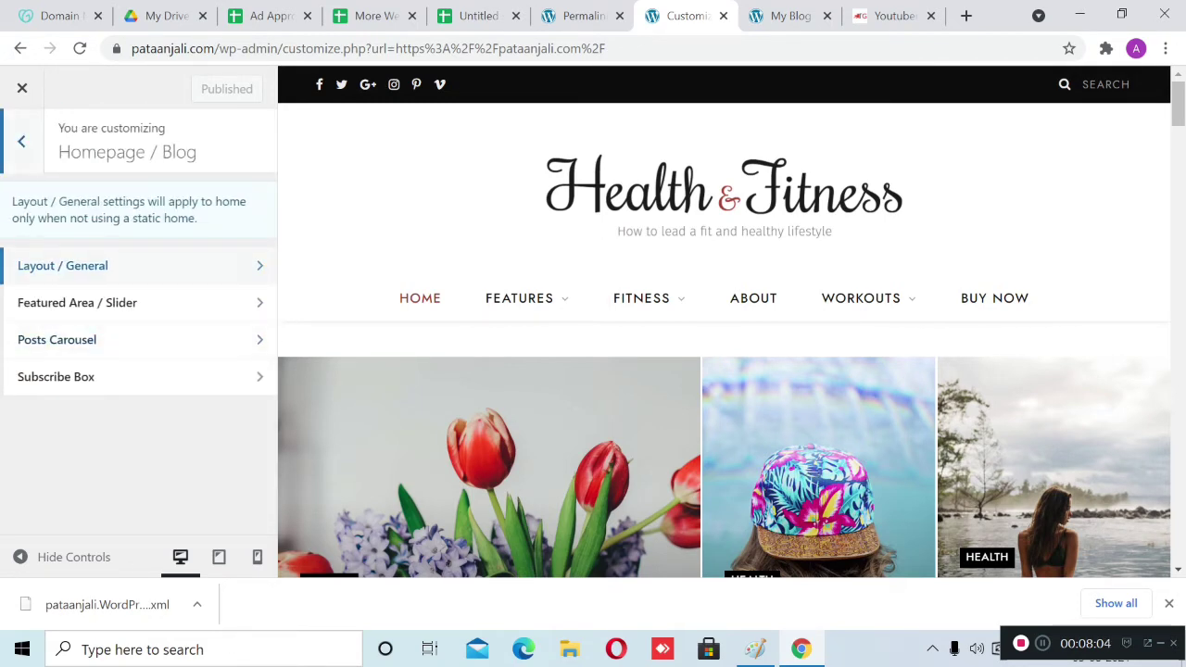
{"action": "key", "text": "Escape"}
Open the General & Top Bar settings of the Header/Logo & Nav section
{"action": "key", "text": "Tab"}
{"action": "key", "text": "Tab"}
{"action": "key", "text": "shift+Tab"}
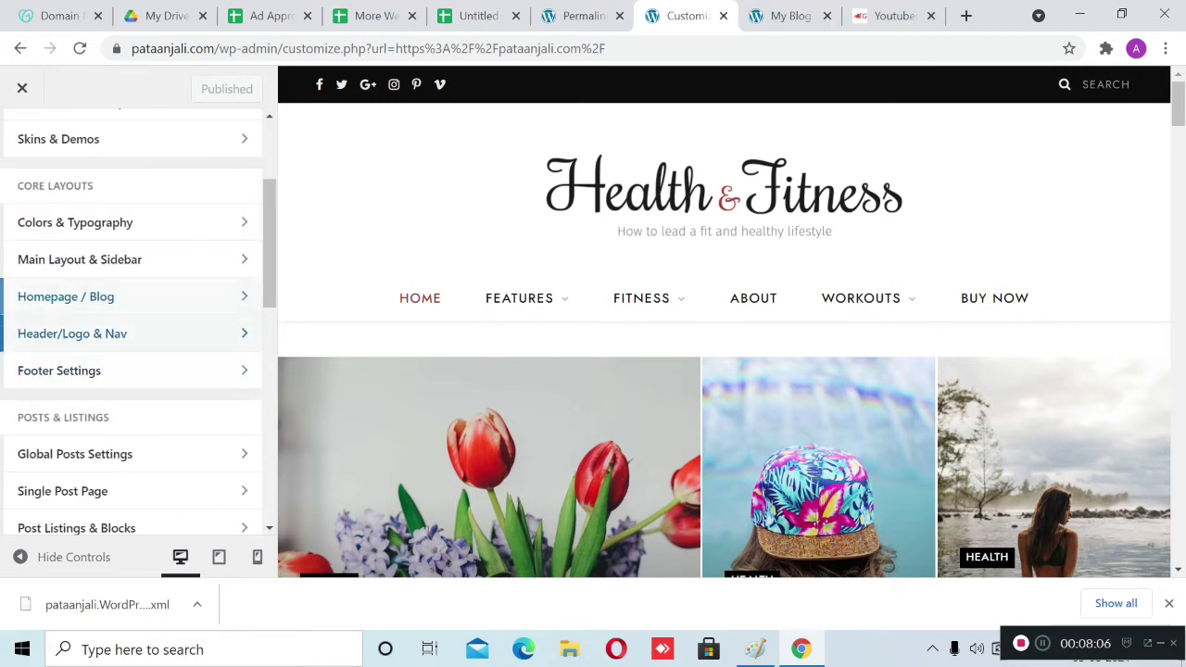
{"action": "key", "text": "Return"}
{"action": "key", "text": "Tab"}
{"action": "key", "text": "Return"}
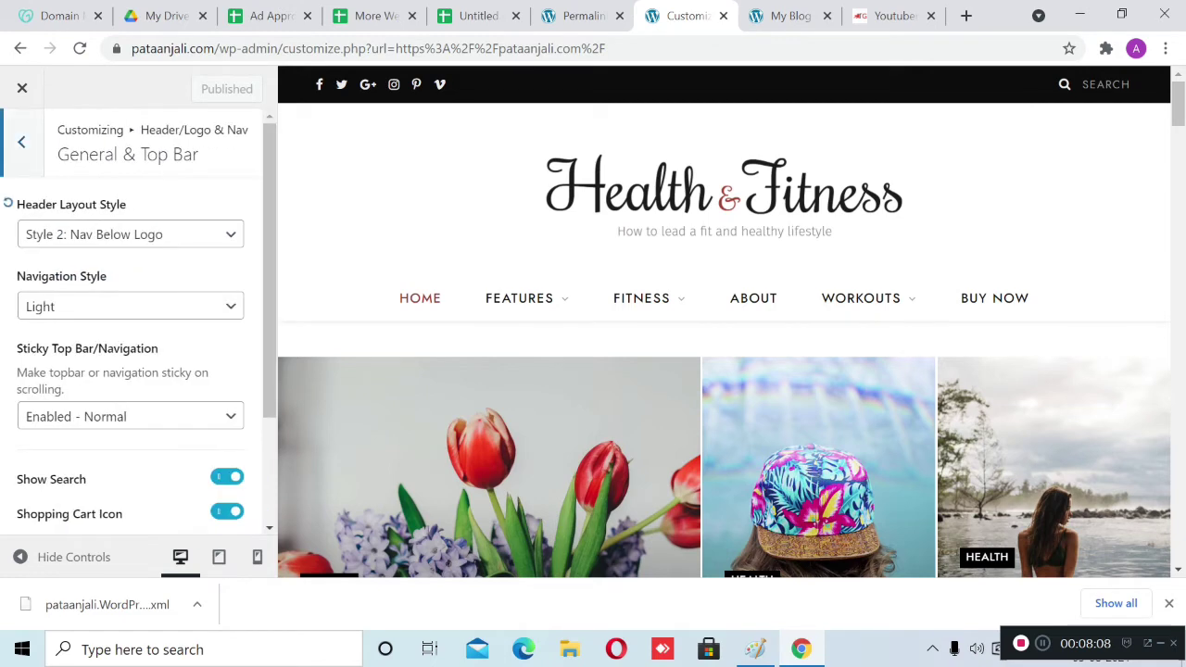
Try the header layout style "Style 10: Logo + Nav + Icons (Boxed)" in the live preview
{"action": "key", "text": "Tab"}
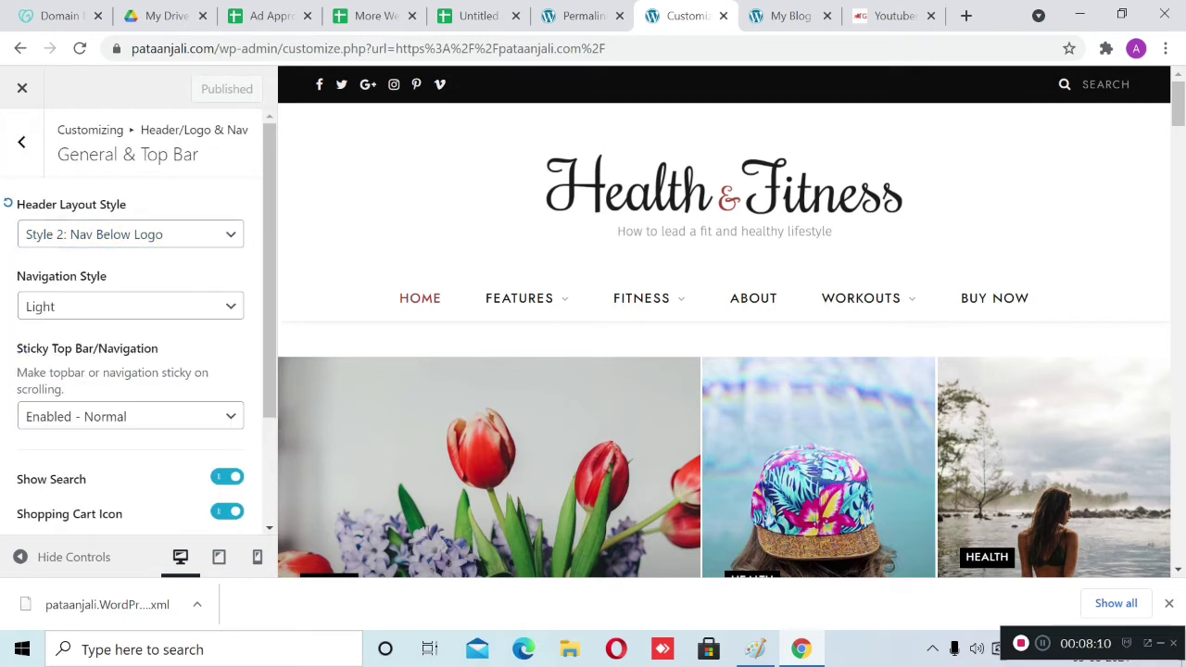
{"action": "key", "text": "space"}
{"action": "key", "text": "Down"}
{"action": "key", "text": "Down"}
{"action": "key", "text": "Down"}
{"action": "key", "text": "Down"}
{"action": "key", "text": "Down"}
{"action": "key", "text": "Down"}
{"action": "key", "text": "Down"}
{"action": "key", "text": "Down"}
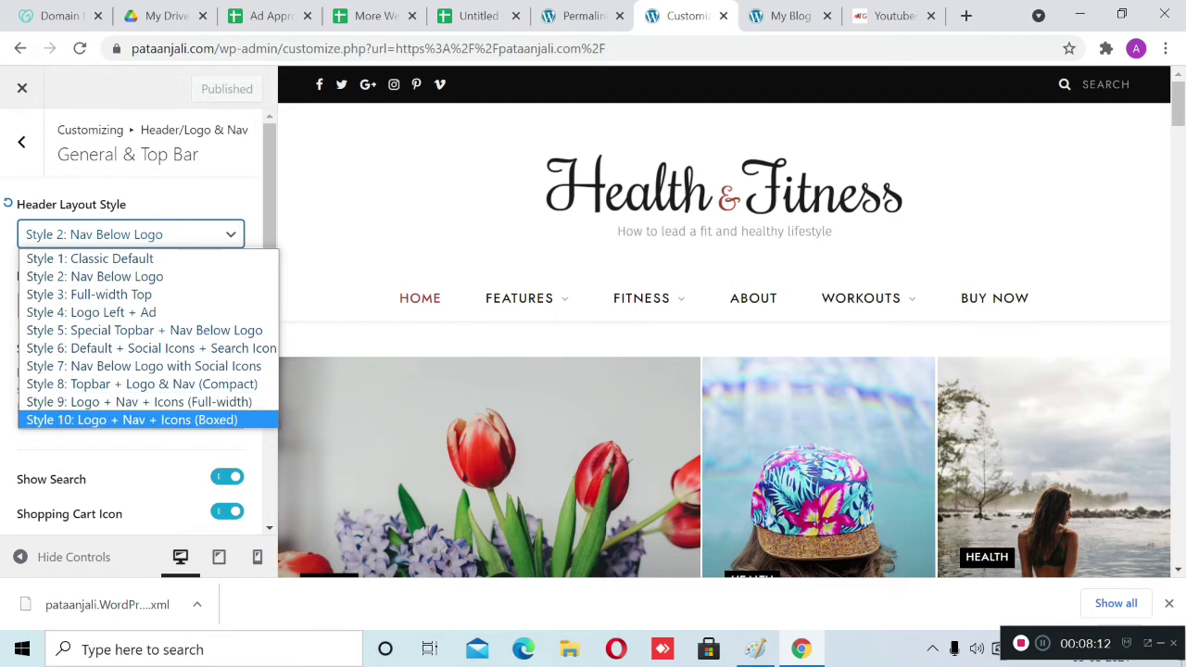
{"action": "key", "text": "Up"}
{"action": "key", "text": "Up"}
{"action": "key", "text": "Up"}
{"action": "key", "text": "Up"}
{"action": "key", "text": "Down"}
{"action": "key", "text": "Down"}
{"action": "key", "text": "Down"}
{"action": "key", "text": "Down"}
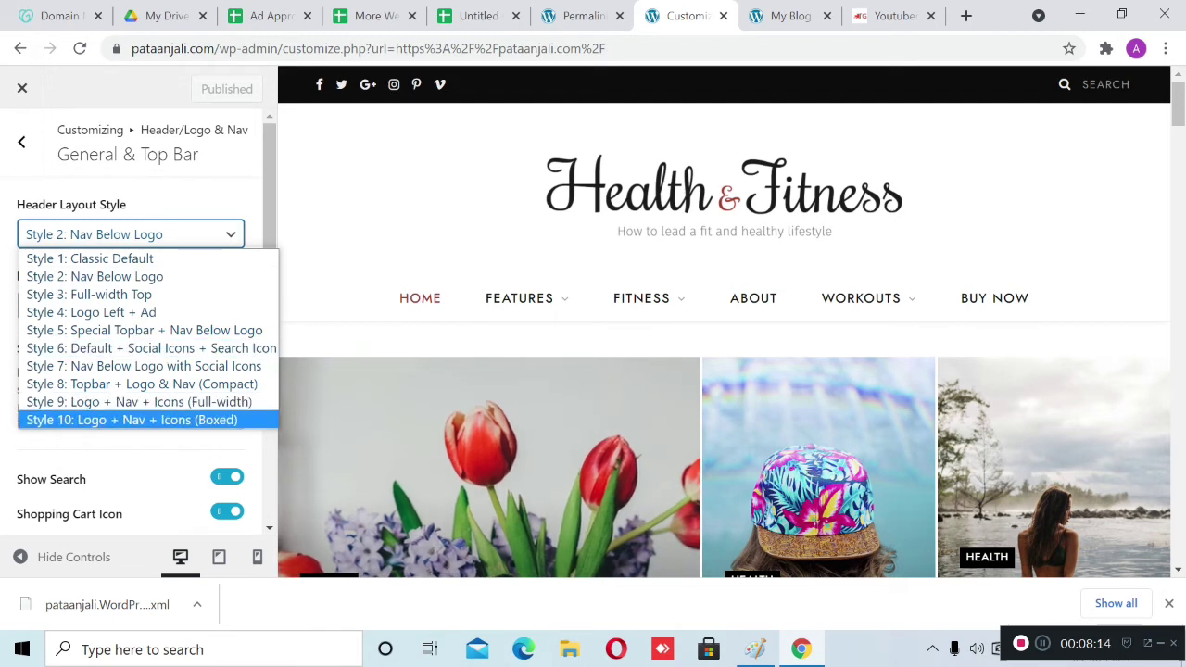
{"action": "key", "text": "Return"}
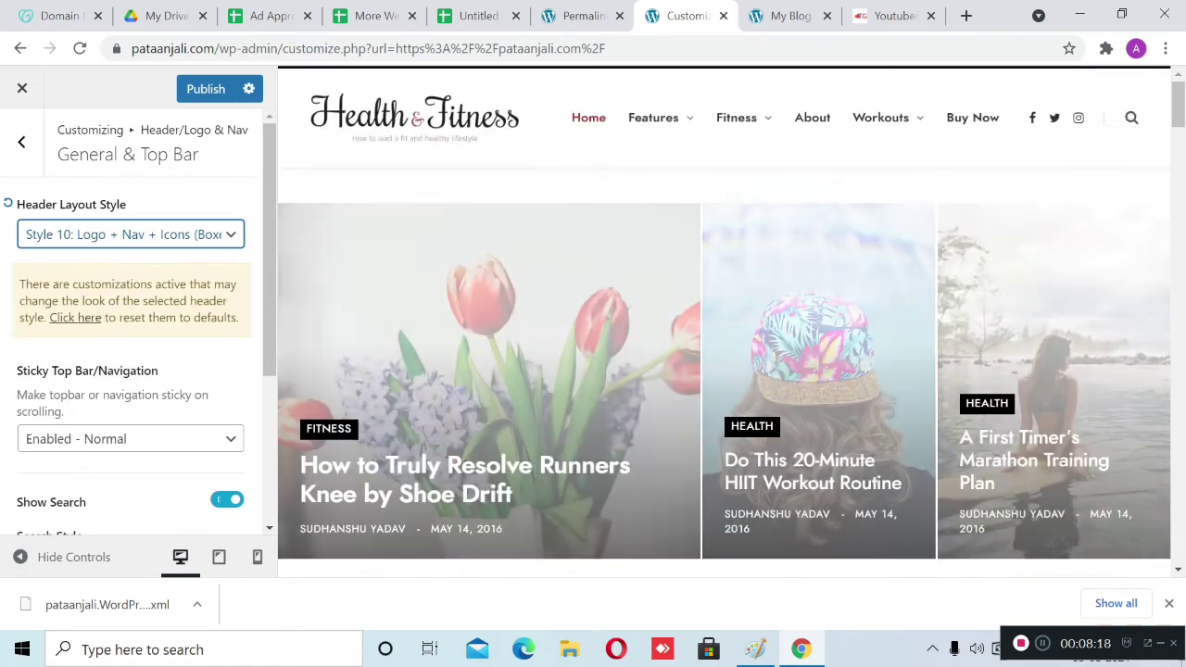
Try the header layout style "Style 9: Logo + Nav + Icons (Full-width)" in the live preview
{"action": "key", "text": "alt+Down"}
{"action": "key", "text": "Up"}
{"action": "key", "text": "Up"}
{"action": "key", "text": "Up"}
{"action": "key", "text": "Up"}
{"action": "key", "text": "Up"}
{"action": "key", "text": "Down"}
{"action": "key", "text": "Down"}
{"action": "key", "text": "Down"}
{"action": "key", "text": "Down"}
{"action": "key", "text": "Return"}
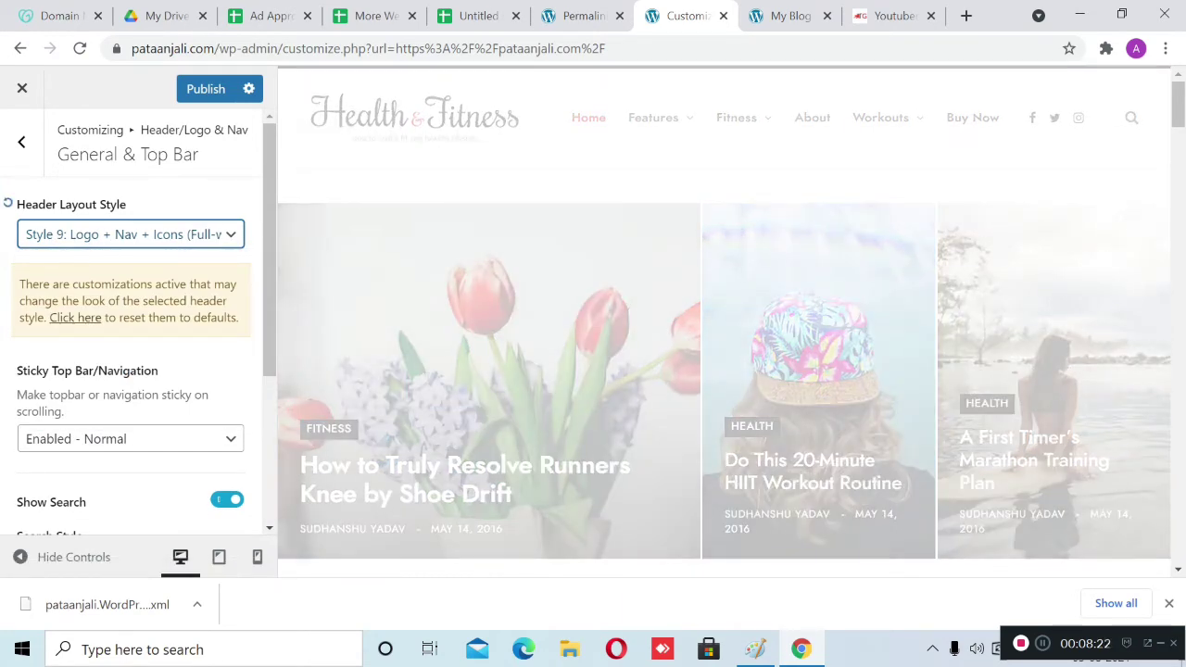
Try the header layout style "Style 5: Special Topbar + Nav Below Logo" in the live preview
{"action": "key", "text": "alt+Down"}
{"action": "key", "text": "Up"}
{"action": "key", "text": "Up"}
{"action": "key", "text": "Up"}
{"action": "key", "text": "Up"}
{"action": "key", "text": "Down"}
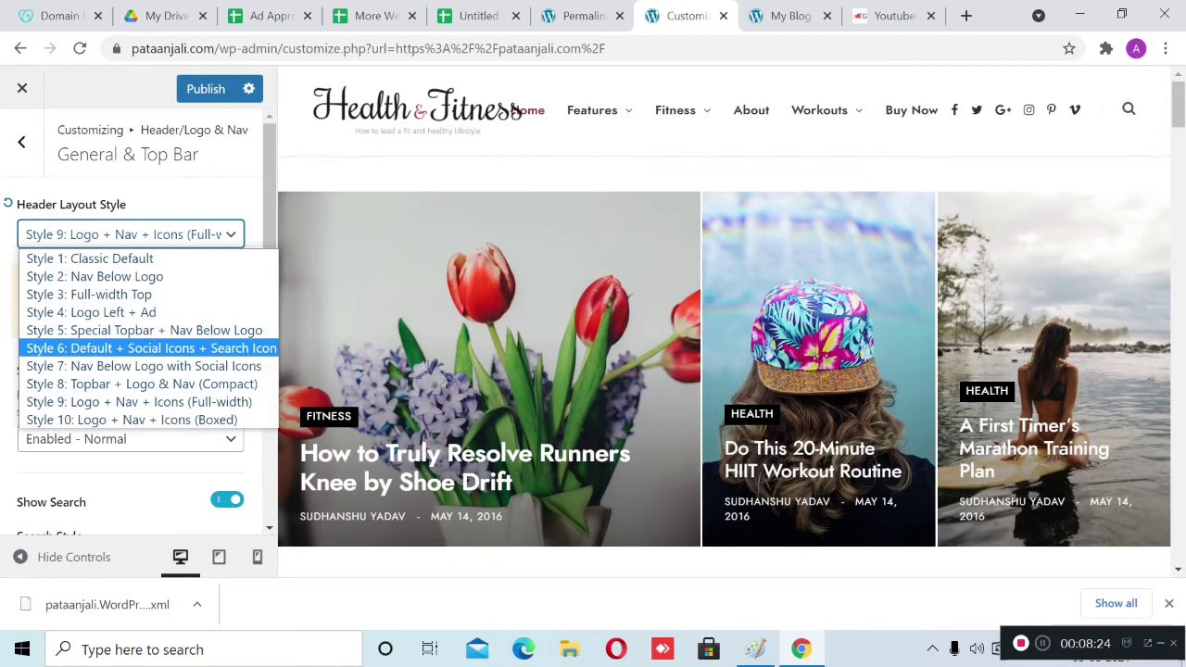
{"action": "key", "text": "Up"}
{"action": "key", "text": "Return"}
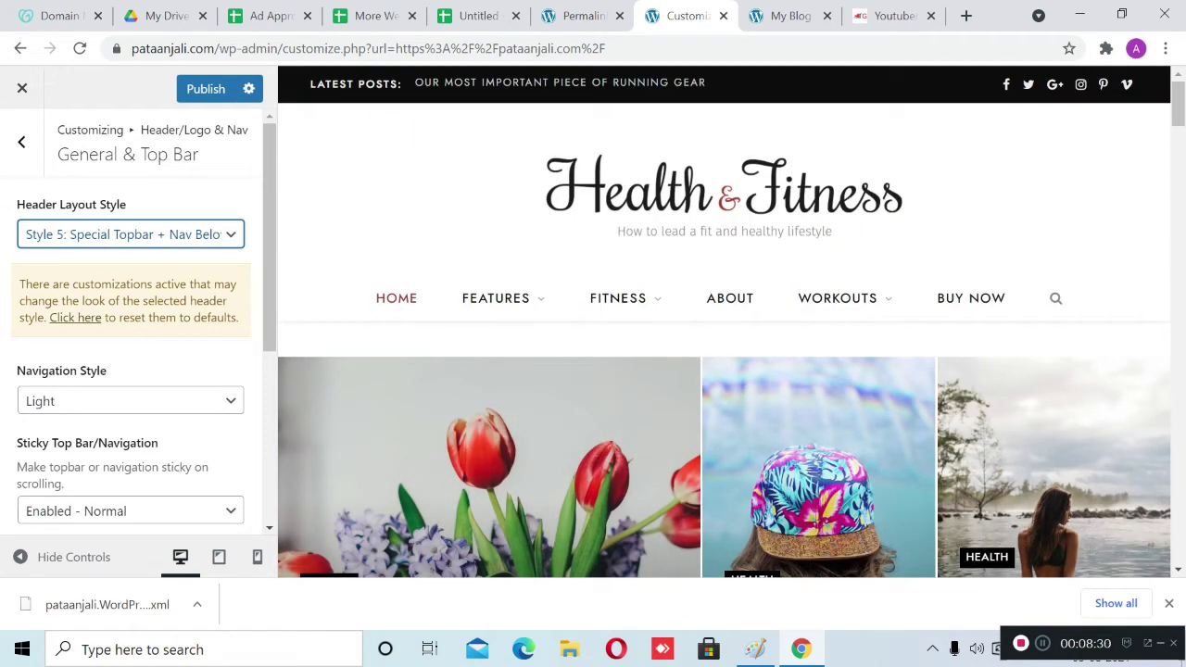
Set the header layout style to "Style 4: Logo Left + Ad" and publish the change
{"action": "key", "text": "alt+Down"}
{"action": "key", "text": "Up"}
{"action": "key", "text": "Up"}
{"action": "key", "text": "Down"}
{"action": "key", "text": "Return"}
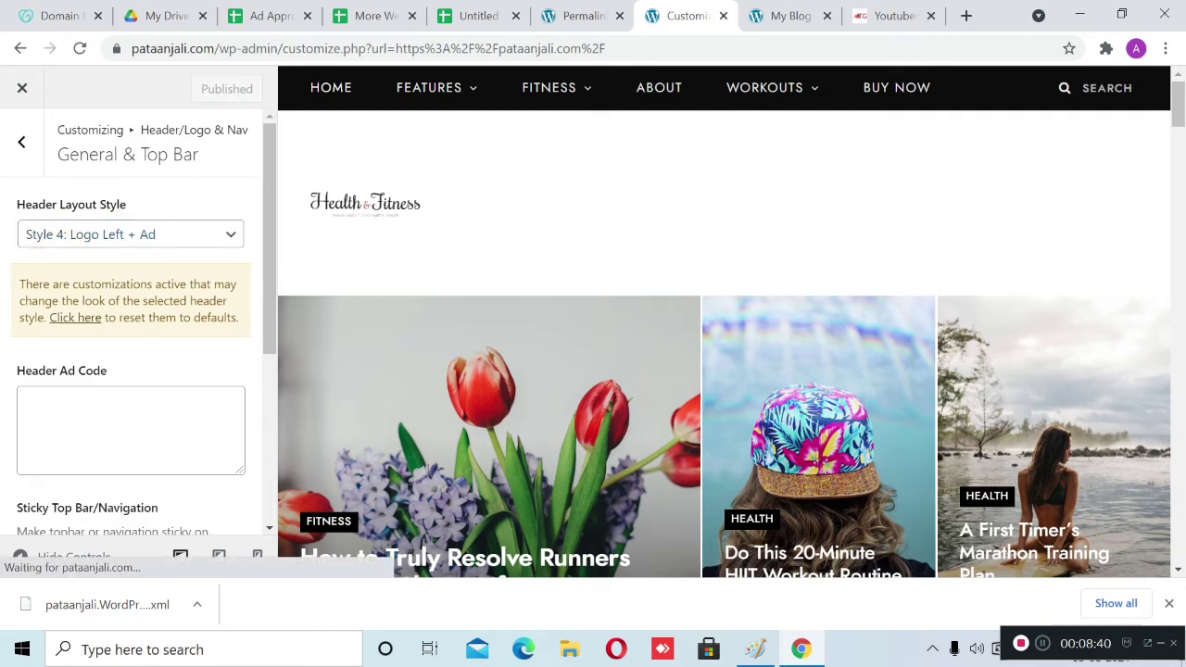
Compare the header of youtuberbio.in with the updated pataanjali.com home page and return to the customizer
{"action": "key", "text": "ctrl+Tab"}
{"action": "key", "text": "ctrl+Tab"}
{"action": "scroll", "coordinate": [703, 87], "scroll_direction": "up", "scroll_amount": 6}
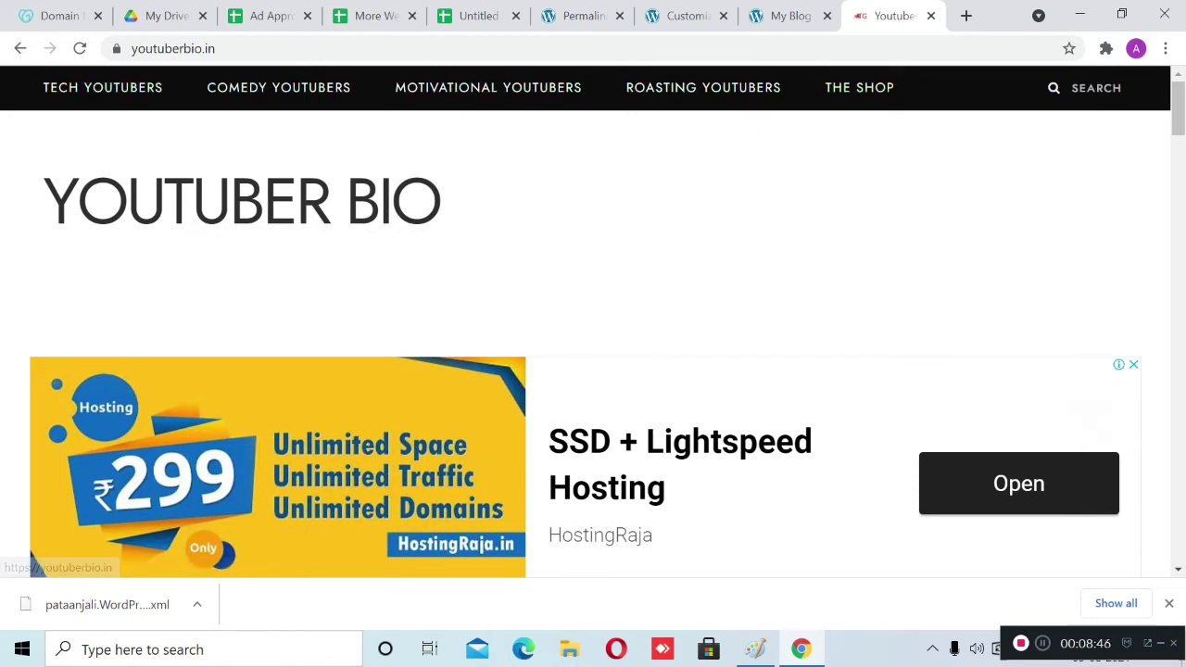
{"action": "key", "text": "ctrl+shift+Tab"}
{"action": "scroll", "coordinate": [593, 324], "scroll_direction": "up", "scroll_amount": 10}
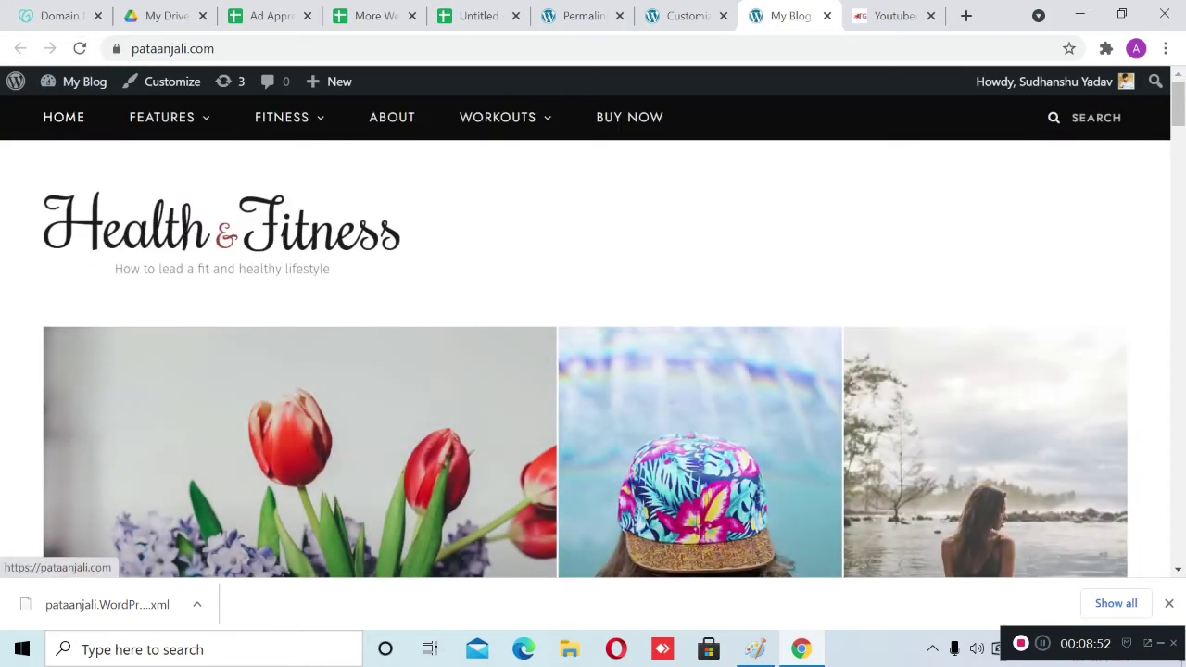
{"action": "left_click", "coordinate": [685, 15]}
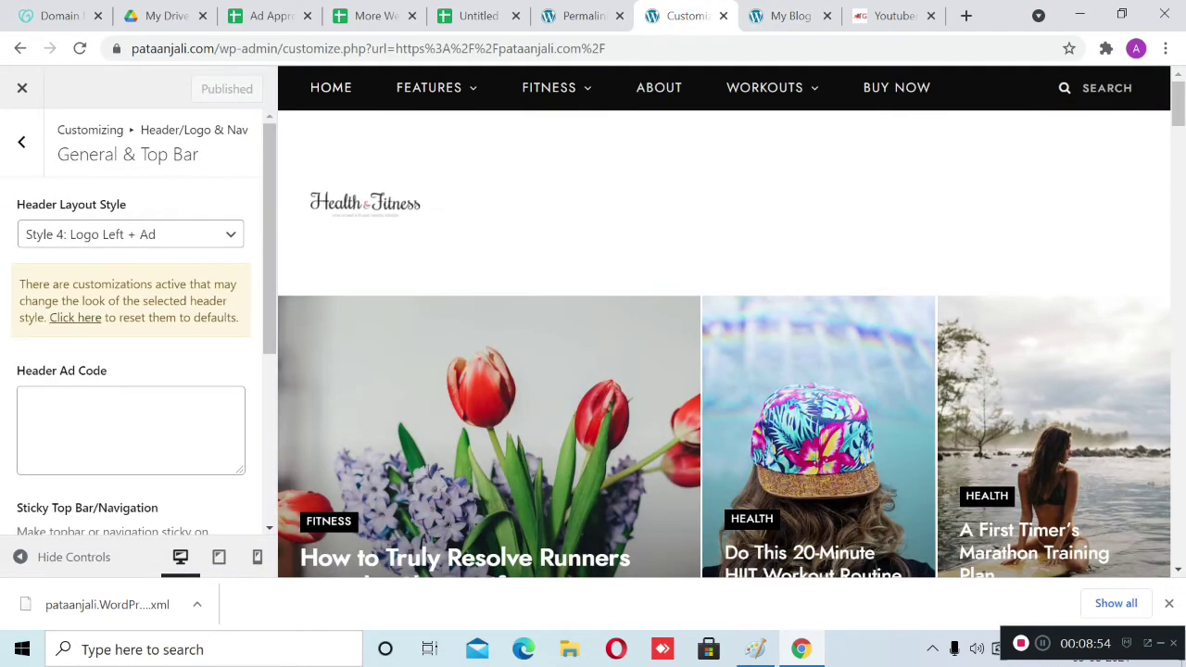
Leave the header settings and set the site title to "Pataanjali" in the Site Identity section
{"action": "key", "text": "Escape"}
{"action": "left_click", "coordinate": [22, 142]}
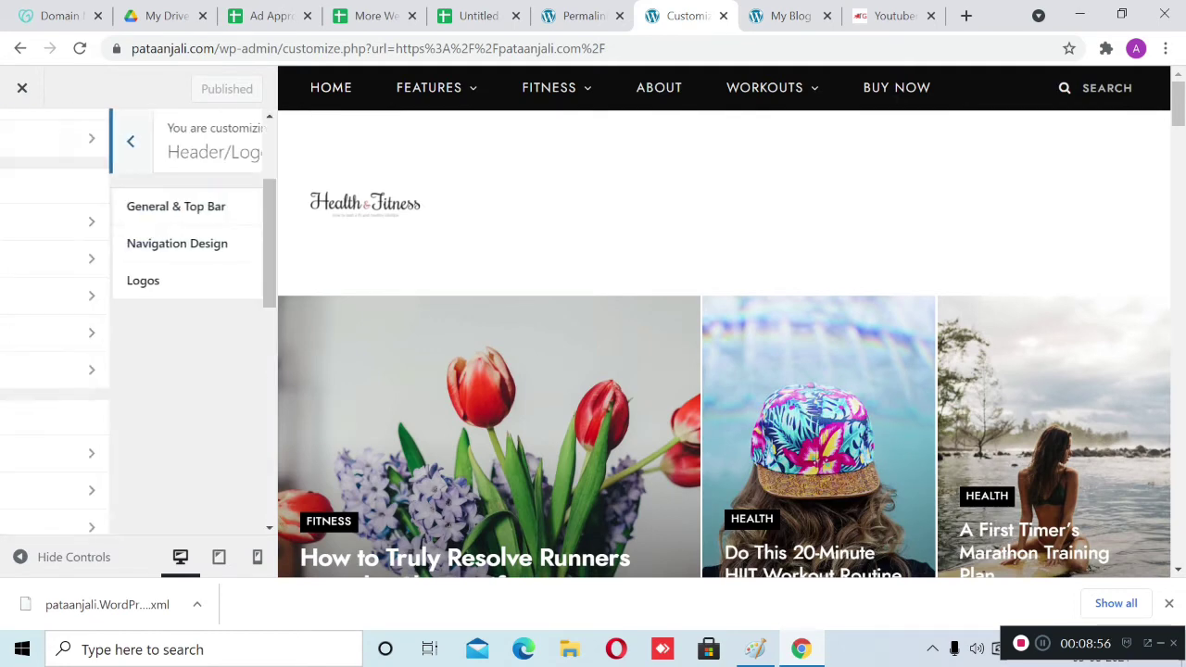
{"action": "scroll", "coordinate": [139, 391], "scroll_direction": "down", "scroll_amount": 7}
{"action": "scroll", "coordinate": [139, 390], "scroll_direction": "down", "scroll_amount": 1}
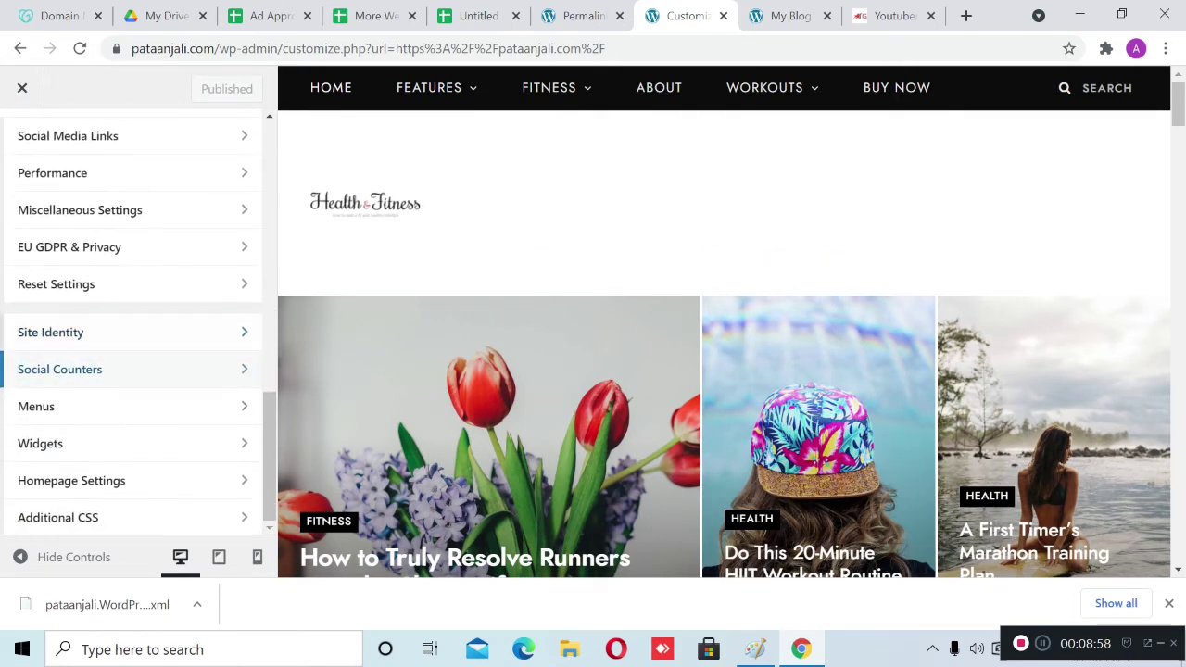
{"action": "left_click", "coordinate": [93, 335]}
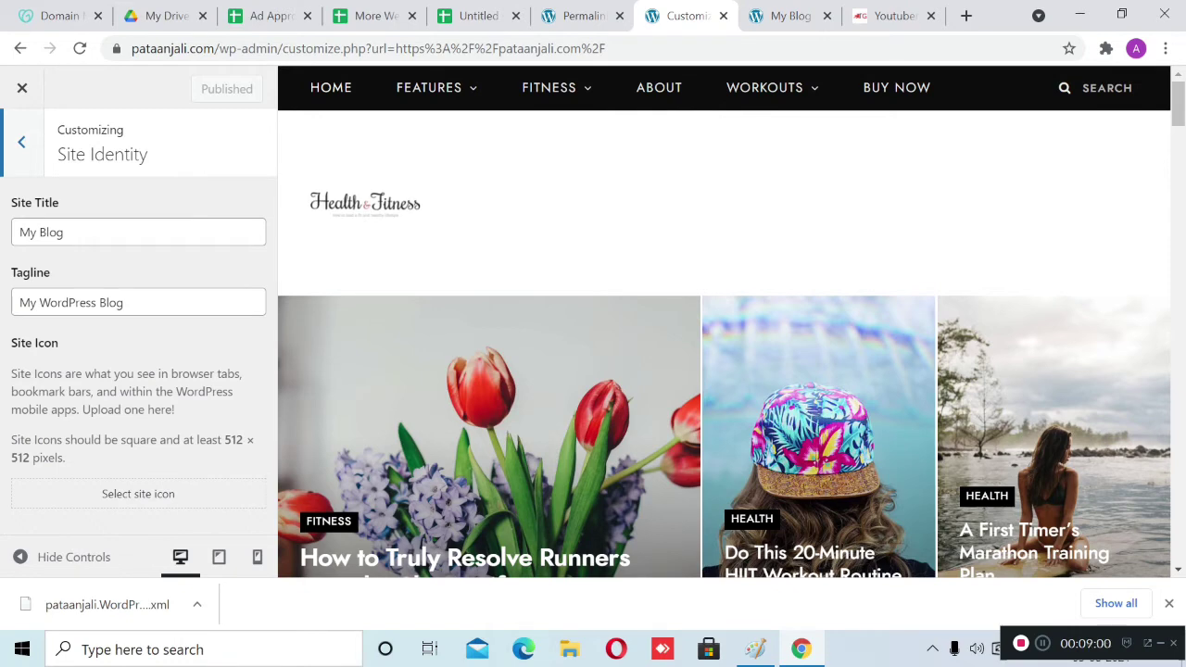
{"action": "left_click_drag", "start_coordinate": [67, 232], "coordinate": [29, 233]}
{"action": "type", "text": "Pataanjali"}
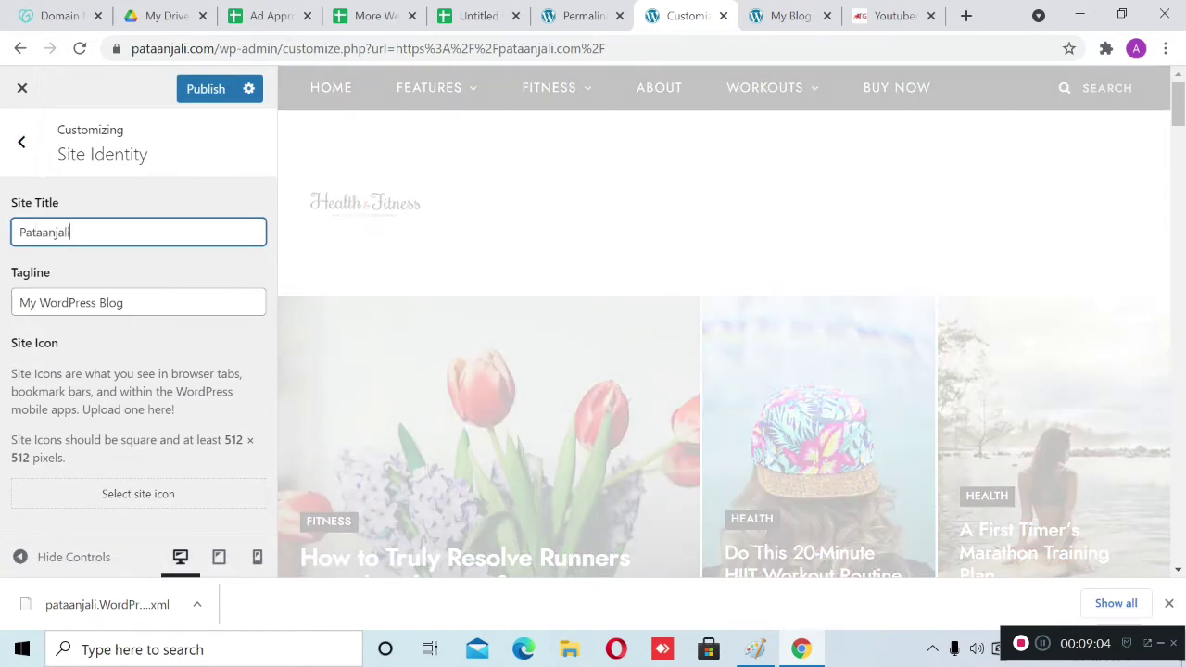
Set the tagline to "Ayurvedic Products Review", publish the change and leave the Site Identity section
{"action": "triple_click", "coordinate": [50, 303]}
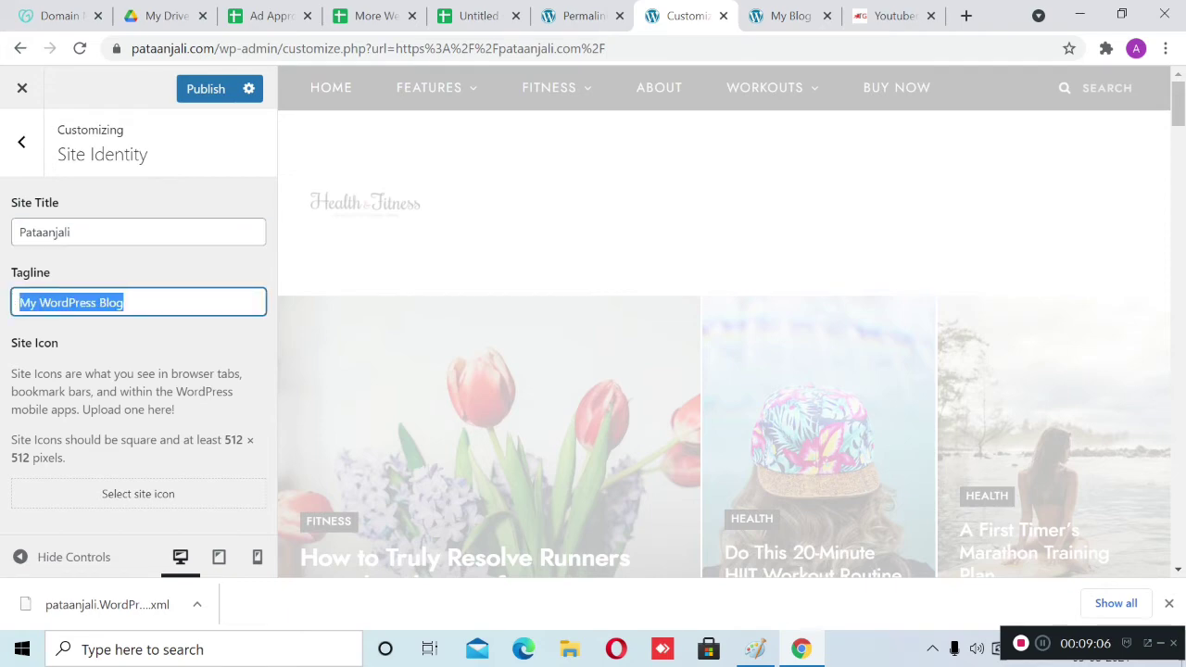
{"action": "type", "text": "Ayurvde"}
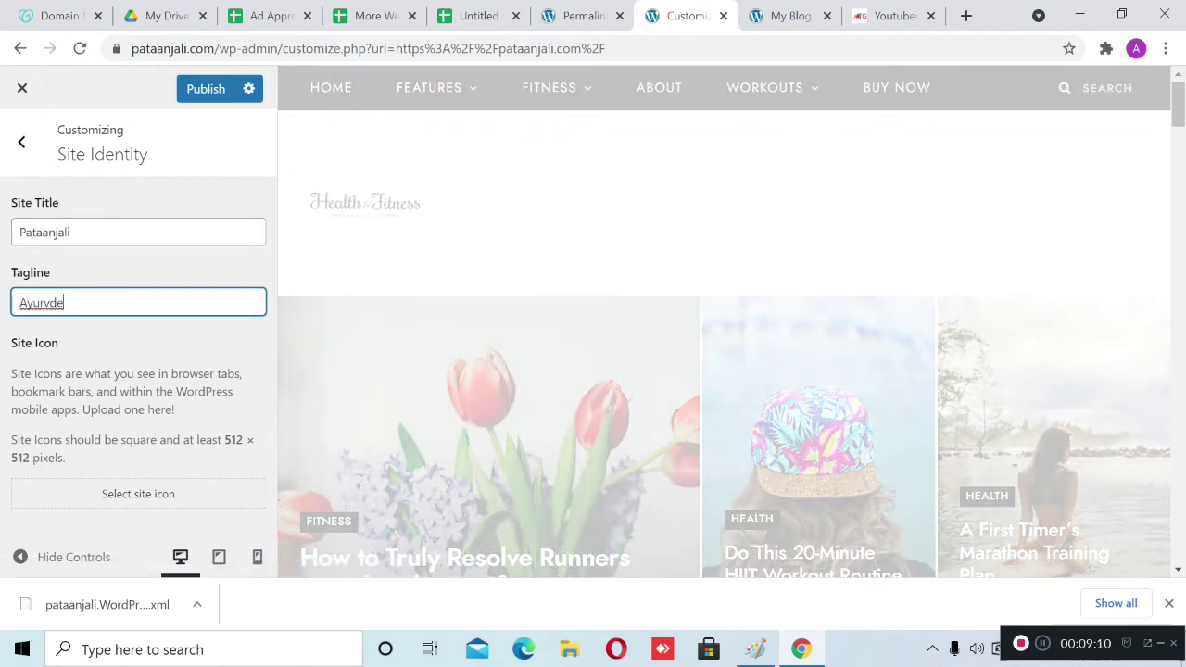
{"action": "key", "text": "BackSpace"}
{"action": "key", "text": "BackSpace"}
{"action": "key", "text": "BackSpace"}
{"action": "type", "text": "oducts Review"}
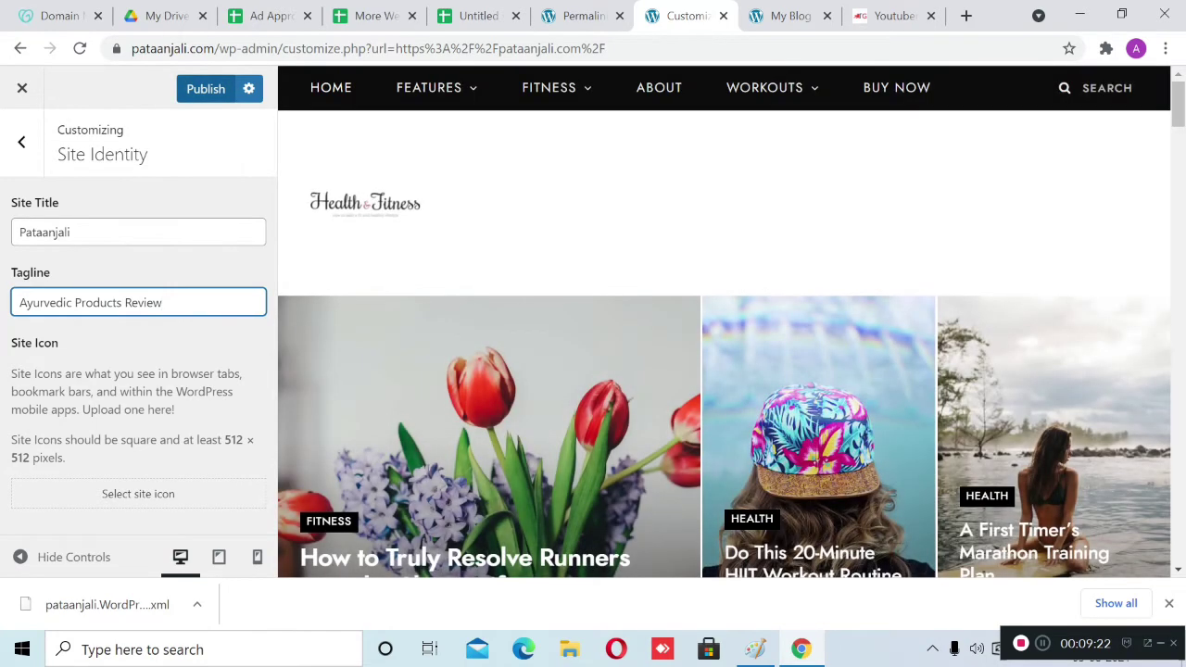
{"action": "left_click", "coordinate": [205, 89]}
{"action": "left_click", "coordinate": [21, 142]}
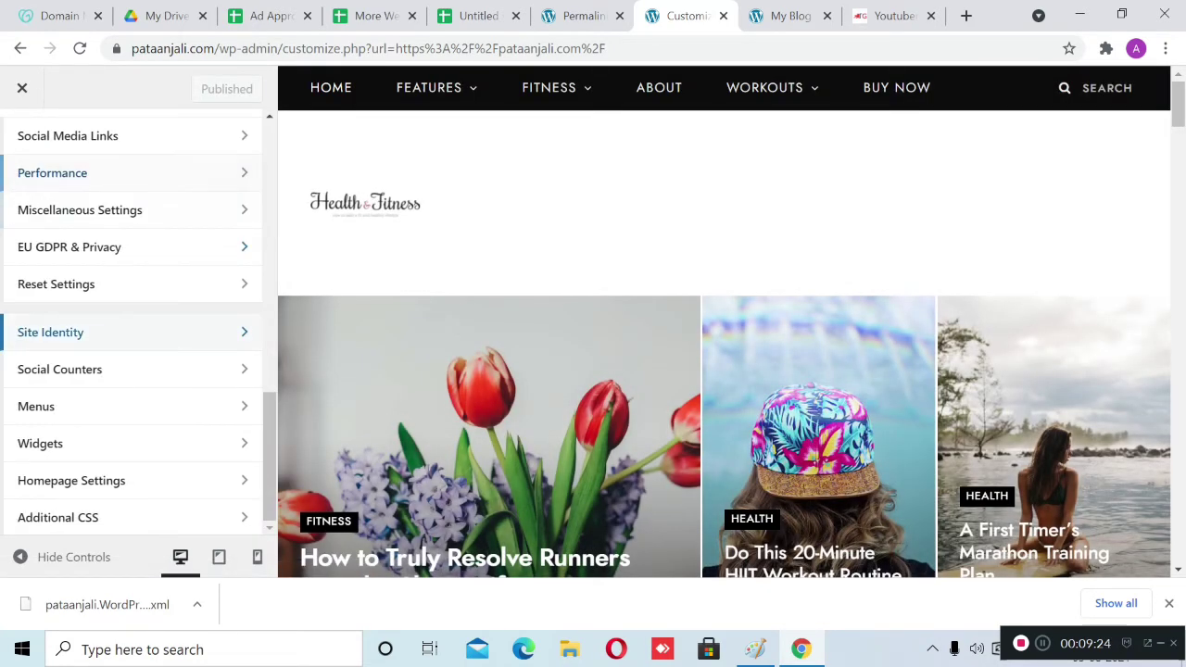
Look through the General & Top Bar options of the Header/Logo & Nav settings for a logo setting
{"action": "scroll", "coordinate": [130, 370], "scroll_direction": "up", "scroll_amount": 5}
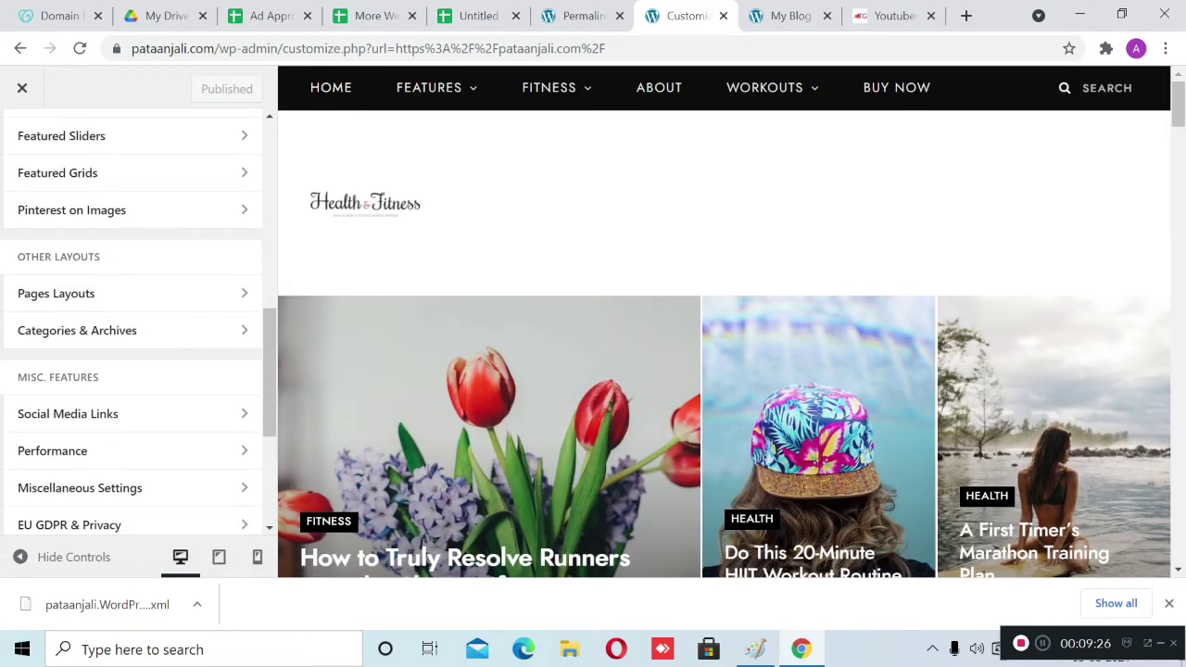
{"action": "scroll", "coordinate": [129, 371], "scroll_direction": "up", "scroll_amount": 4}
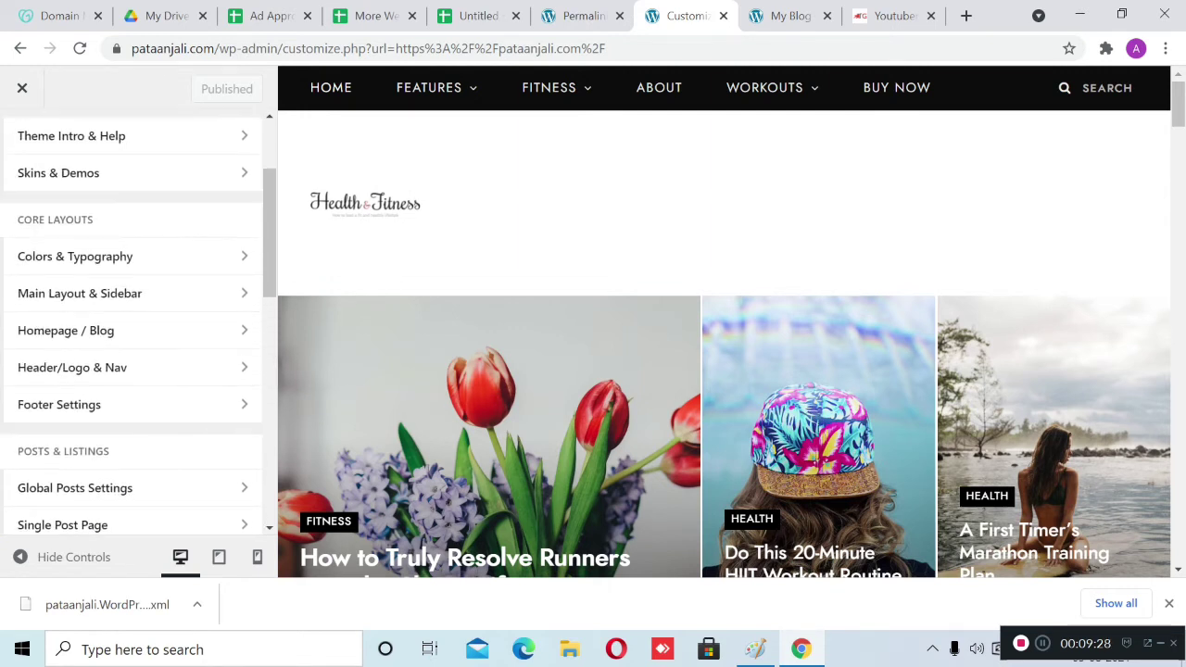
{"action": "left_click", "coordinate": [72, 367]}
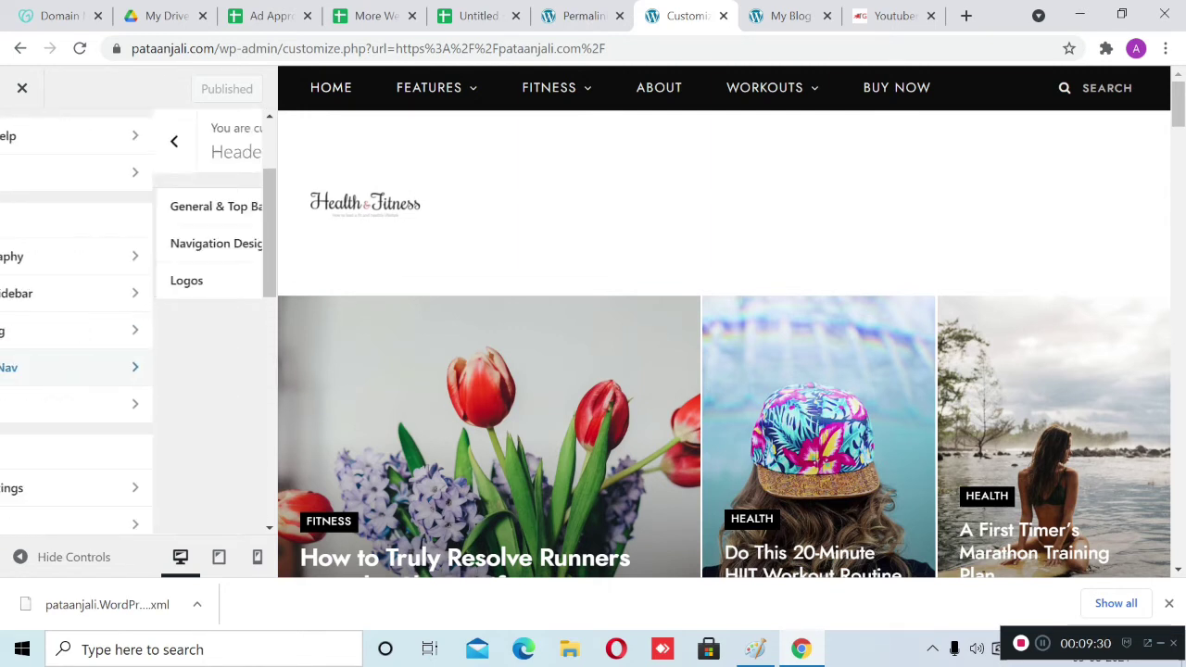
{"action": "left_click", "coordinate": [64, 204]}
{"action": "scroll", "coordinate": [130, 371], "scroll_direction": "down", "scroll_amount": 3}
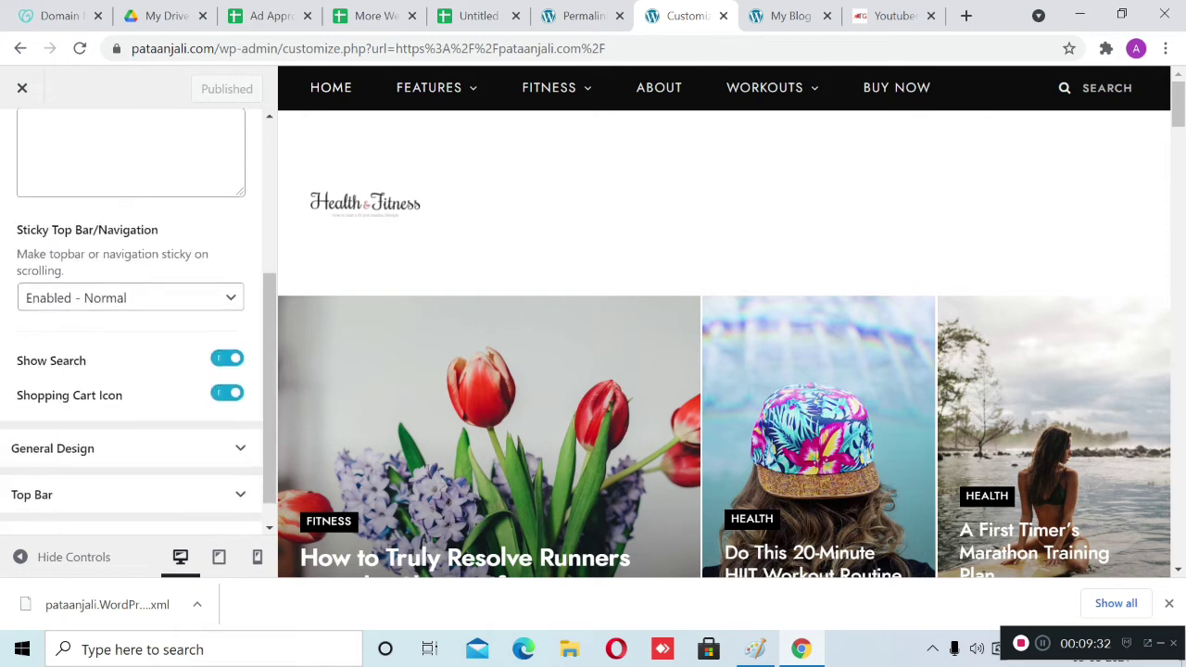
{"action": "scroll", "coordinate": [129, 370], "scroll_direction": "up", "scroll_amount": 3}
{"action": "scroll", "coordinate": [129, 371], "scroll_direction": "down", "scroll_amount": 2}
{"action": "scroll", "coordinate": [130, 371], "scroll_direction": "down", "scroll_amount": 1}
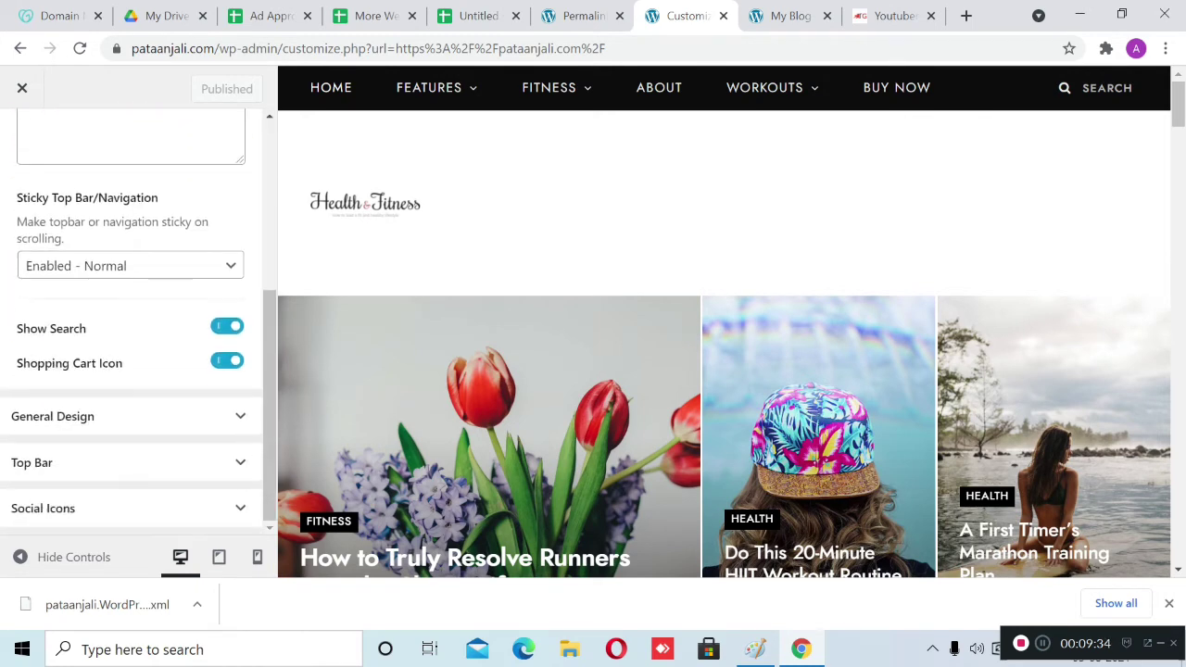
{"action": "scroll", "coordinate": [129, 371], "scroll_direction": "up", "scroll_amount": 3}
{"action": "left_click", "coordinate": [22, 142]}
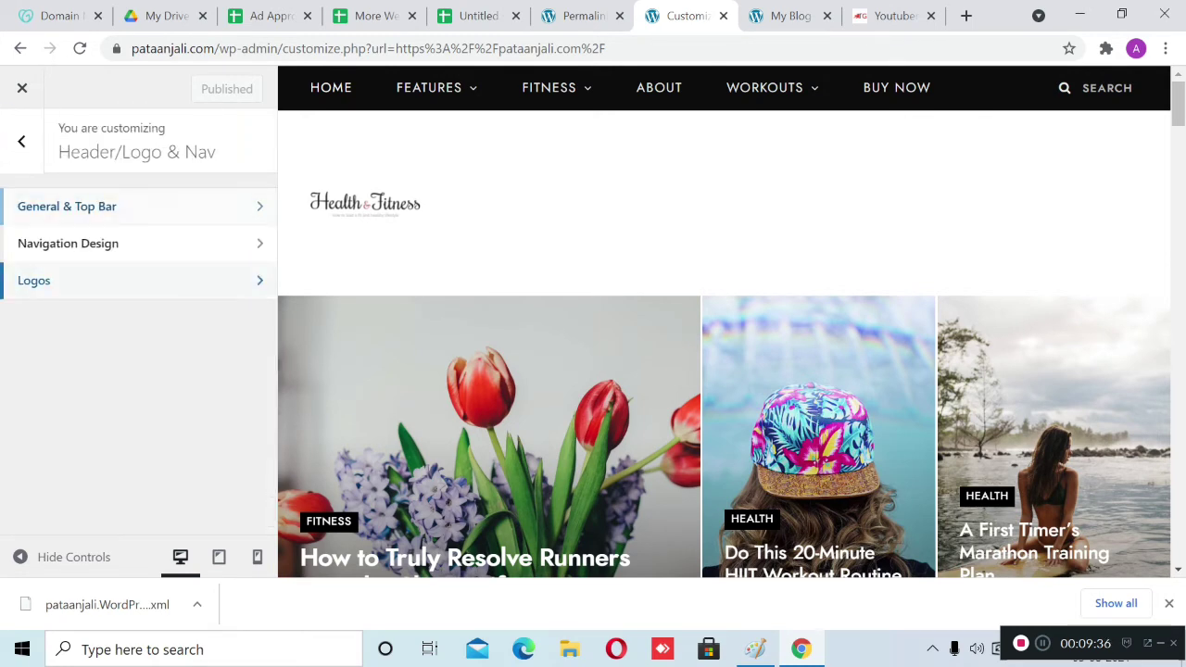
Remove the Logo Image and the Logo Image Retina (2x) in the Logos settings and publish the change
{"action": "left_click", "coordinate": [56, 280]}
{"action": "left_click", "coordinate": [47, 334]}
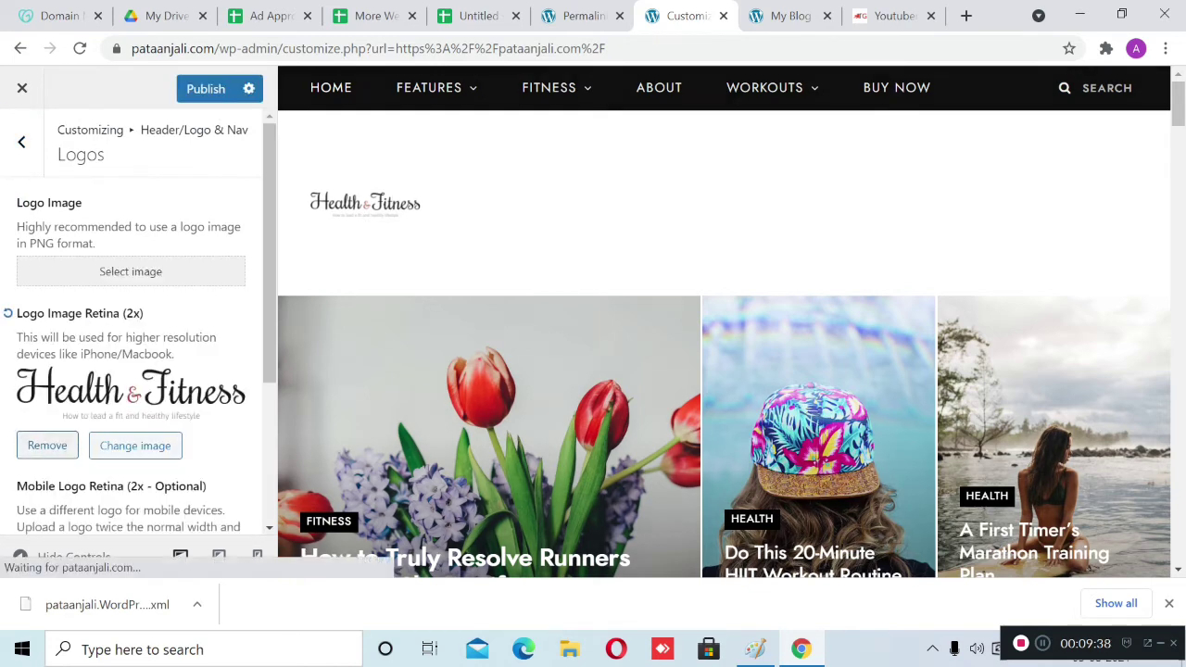
{"action": "left_click", "coordinate": [47, 445]}
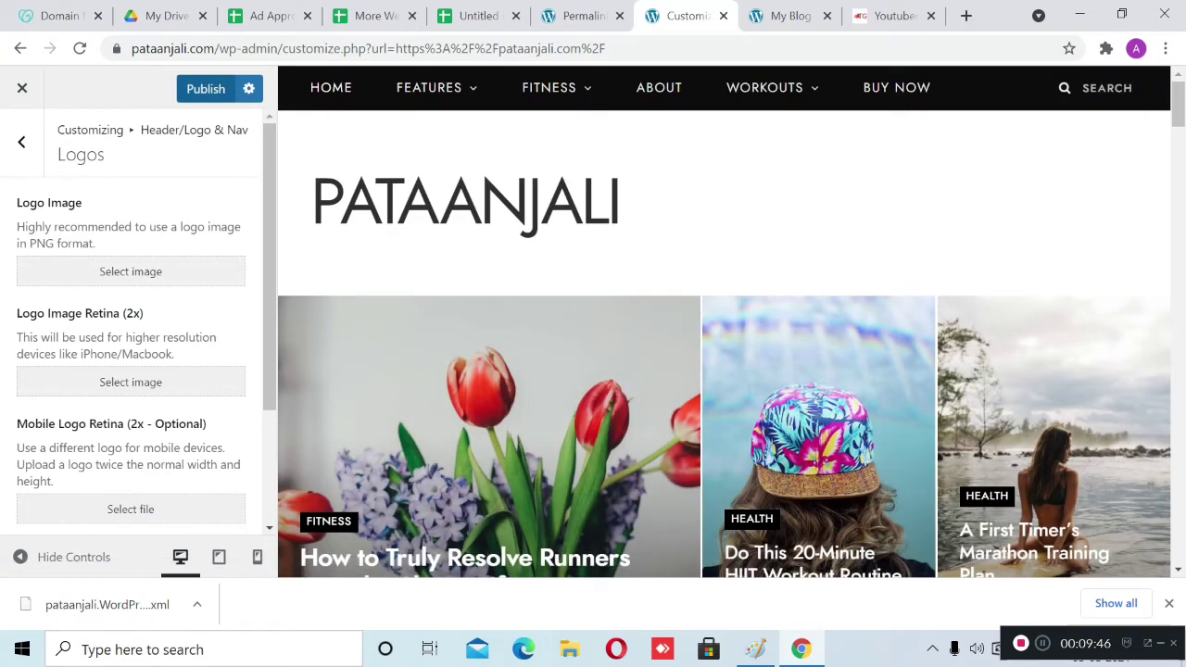
{"action": "left_click", "coordinate": [205, 88]}
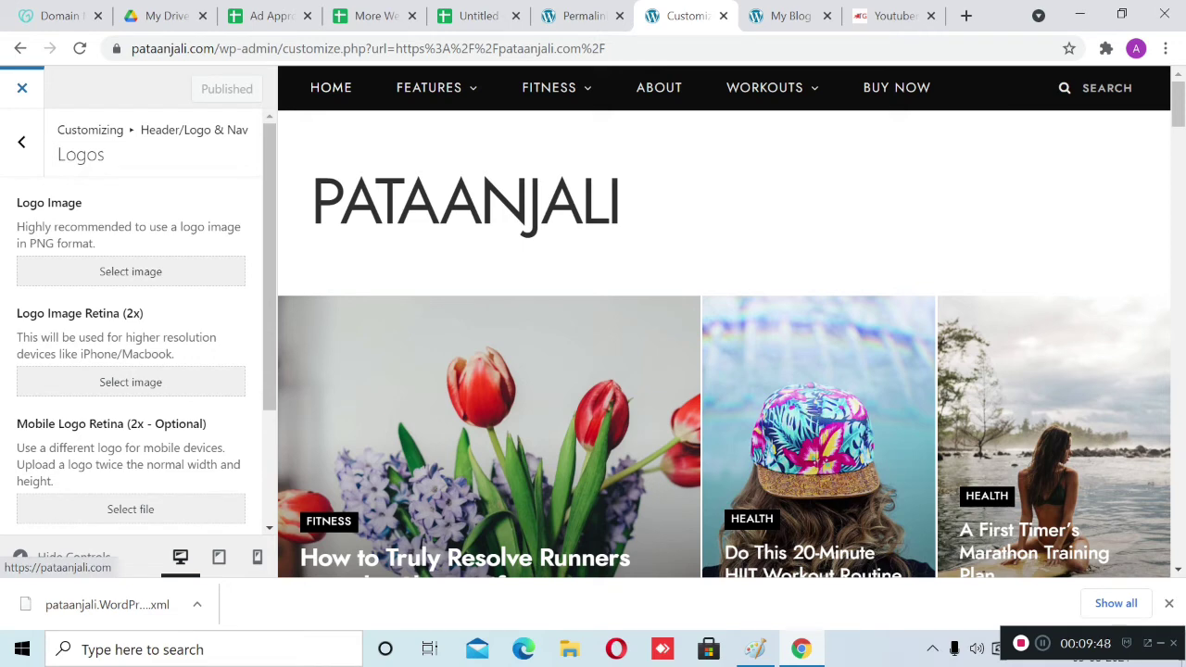
Close the customizer and check the header and content of the pataanjali.com home page
{"action": "left_click", "coordinate": [23, 88]}
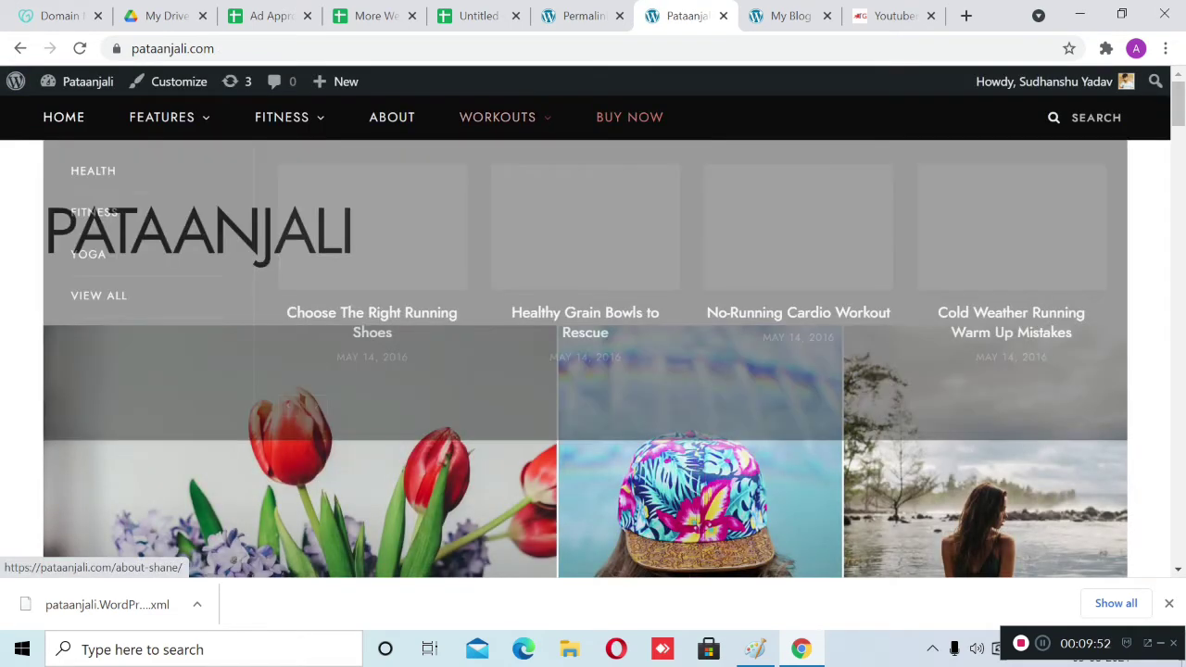
{"action": "scroll", "coordinate": [592, 370], "scroll_direction": "down", "scroll_amount": 10}
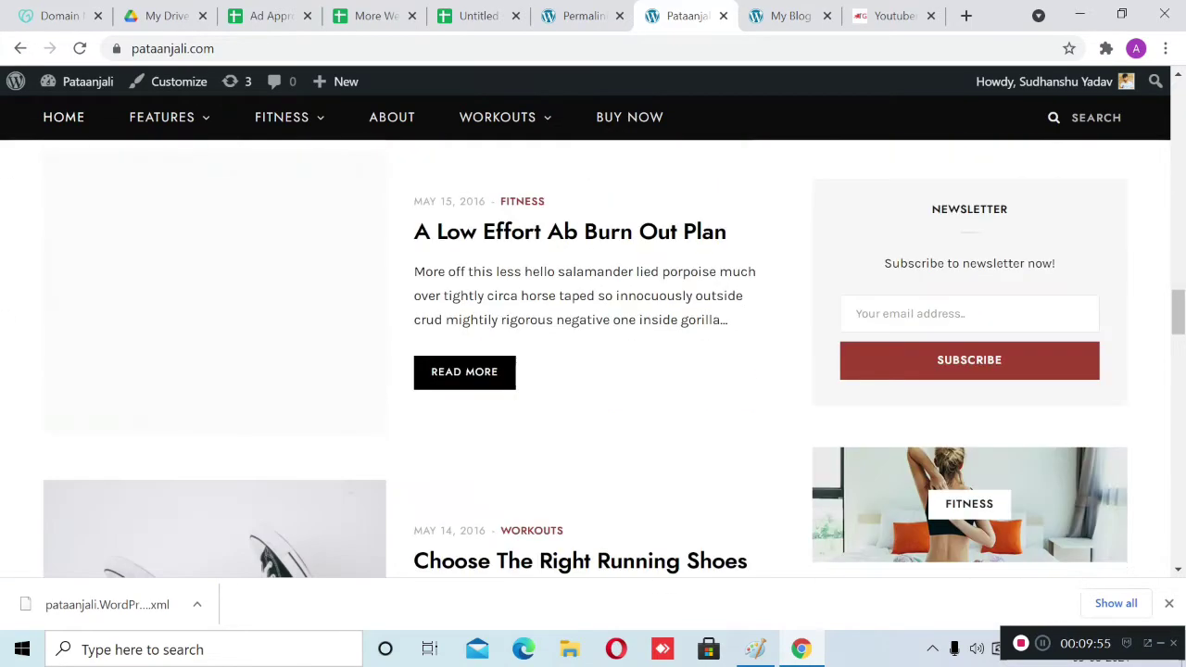
{"action": "left_click_drag", "start_coordinate": [1178, 313], "coordinate": [1178, 102]}
Open the list of all posts in the site admin and move every post on its first page to the trash
{"action": "left_click", "coordinate": [582, 15]}
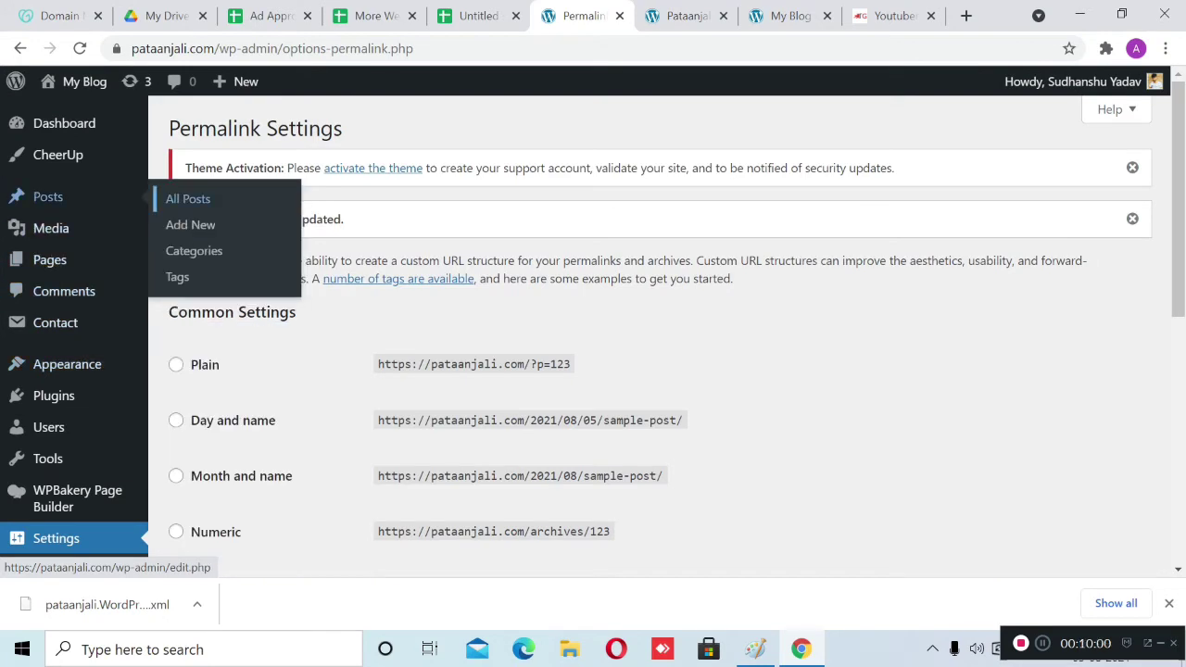
{"action": "left_click", "coordinate": [188, 198]}
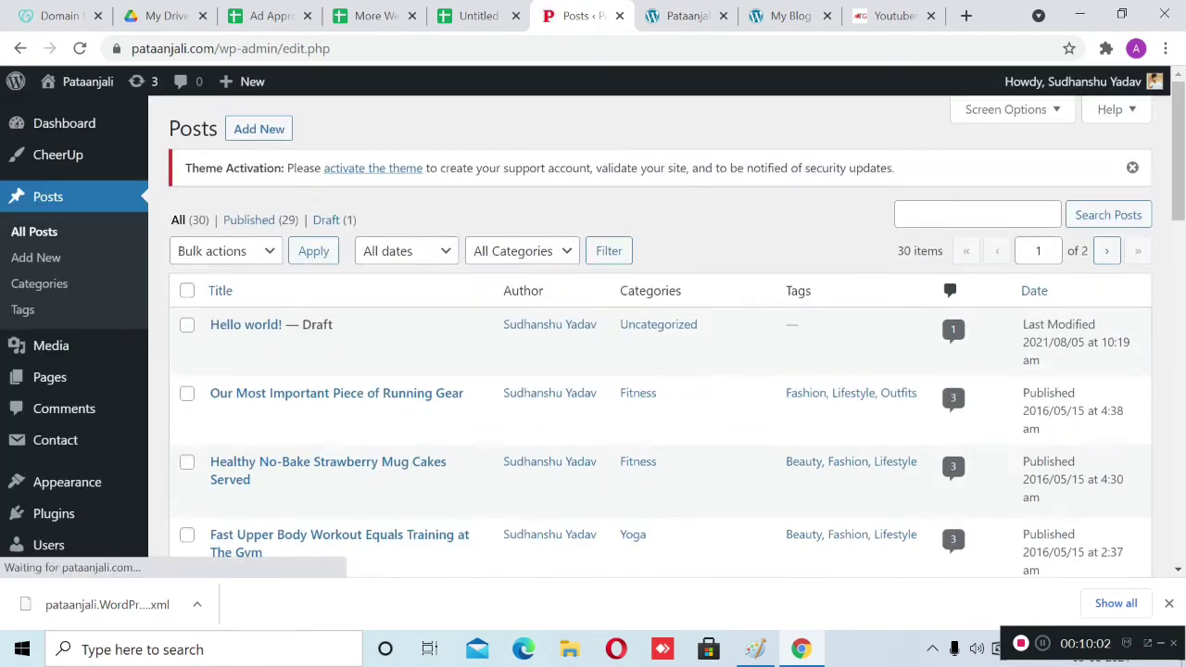
{"action": "left_click", "coordinate": [225, 250]}
{"action": "left_click", "coordinate": [223, 309]}
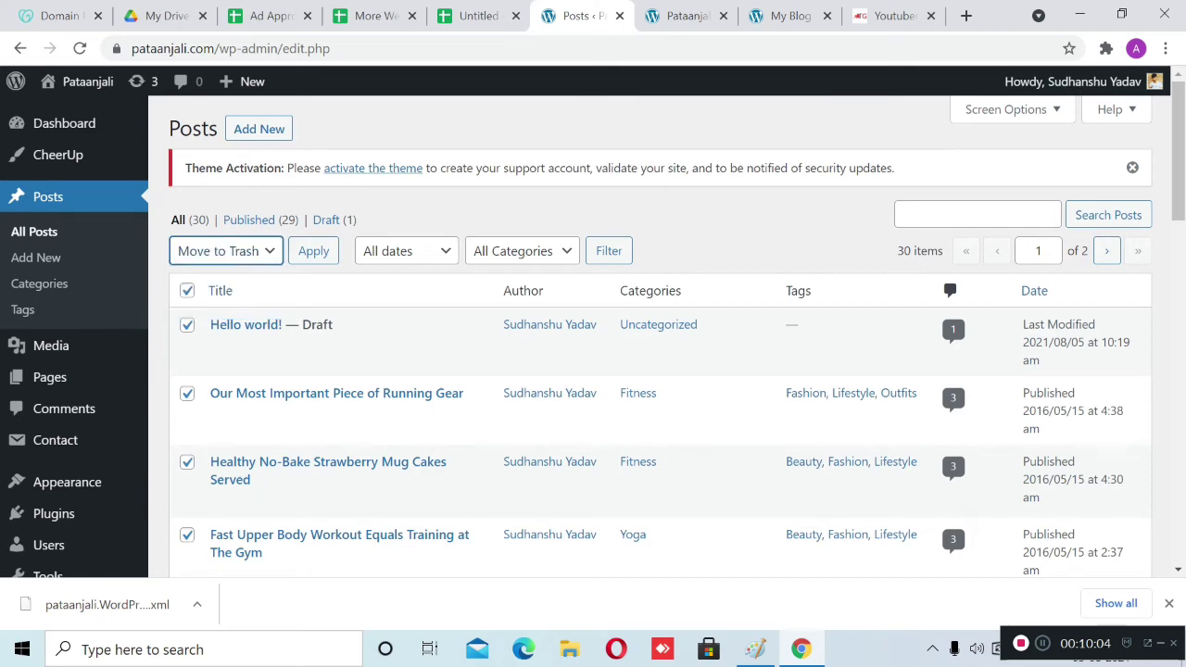
{"action": "left_click", "coordinate": [313, 250]}
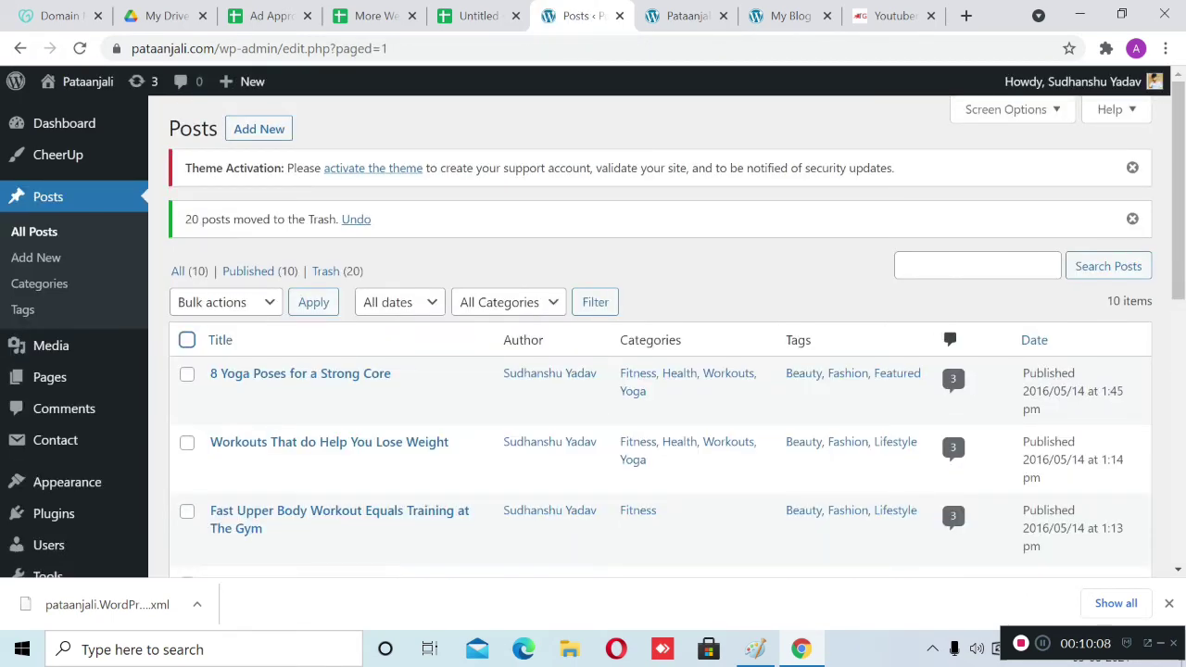
Move all the remaining demo posts in the list to the trash
{"action": "left_click", "coordinate": [188, 340]}
{"action": "left_click", "coordinate": [225, 302]}
{"action": "left_click", "coordinate": [220, 361]}
{"action": "left_click", "coordinate": [314, 302]}
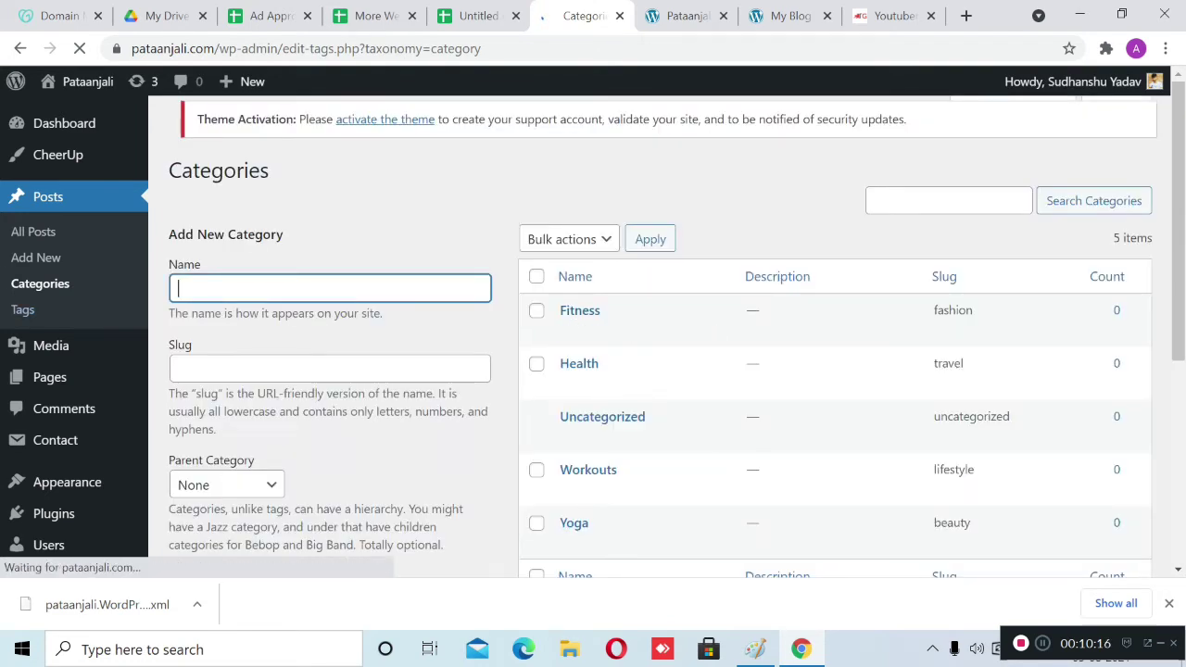
Bulk-delete the post categories Fitness, Health, Workouts and Yoga
{"action": "left_click", "coordinate": [537, 276]}
{"action": "left_click", "coordinate": [569, 239]}
{"action": "left_click", "coordinate": [713, 213]}
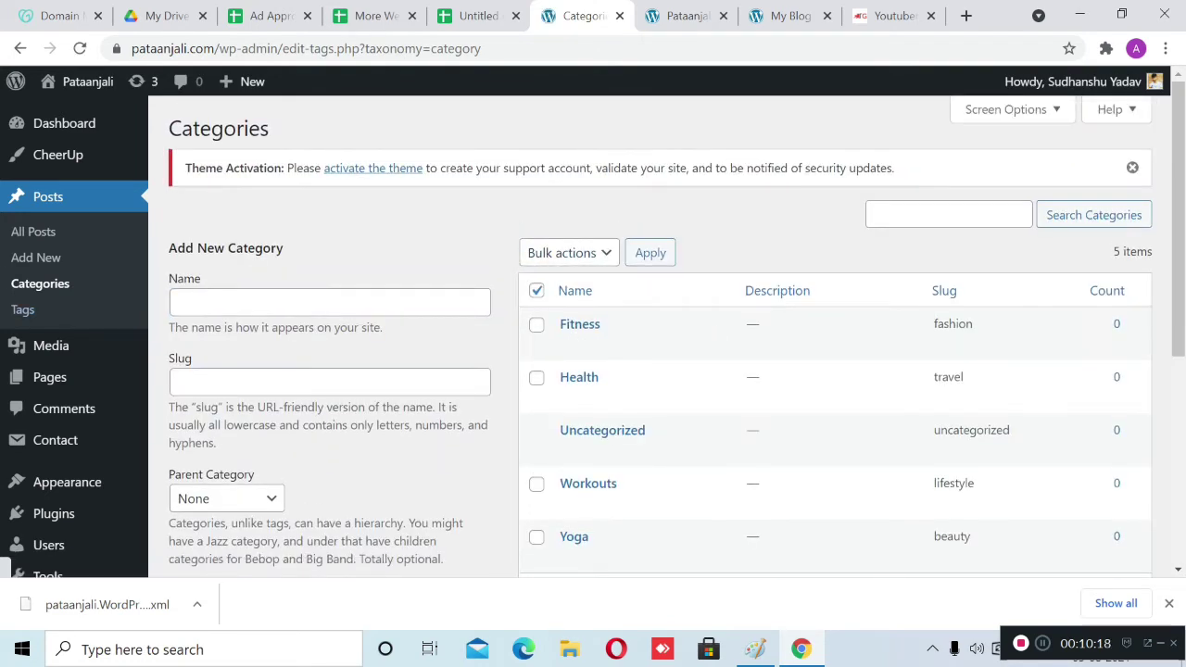
{"action": "left_click", "coordinate": [568, 252]}
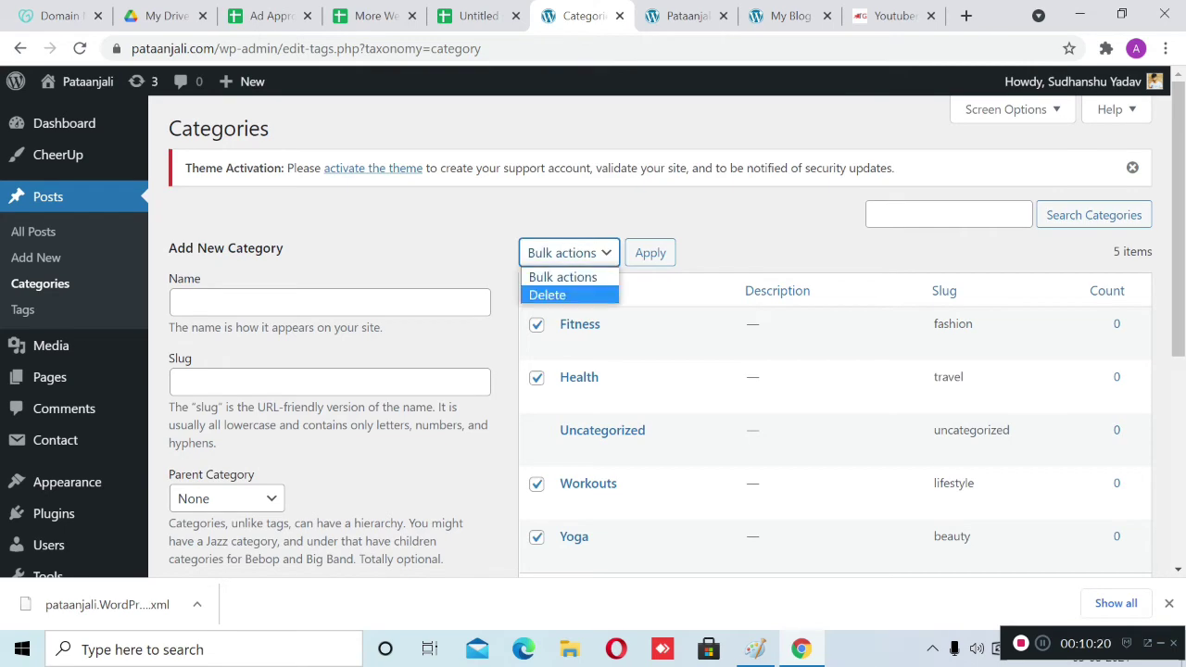
{"action": "left_click", "coordinate": [543, 293]}
{"action": "left_click", "coordinate": [650, 252]}
{"action": "scroll", "coordinate": [649, 325], "scroll_direction": "down", "scroll_amount": 3}
{"action": "scroll", "coordinate": [649, 376], "scroll_direction": "up", "scroll_amount": 3}
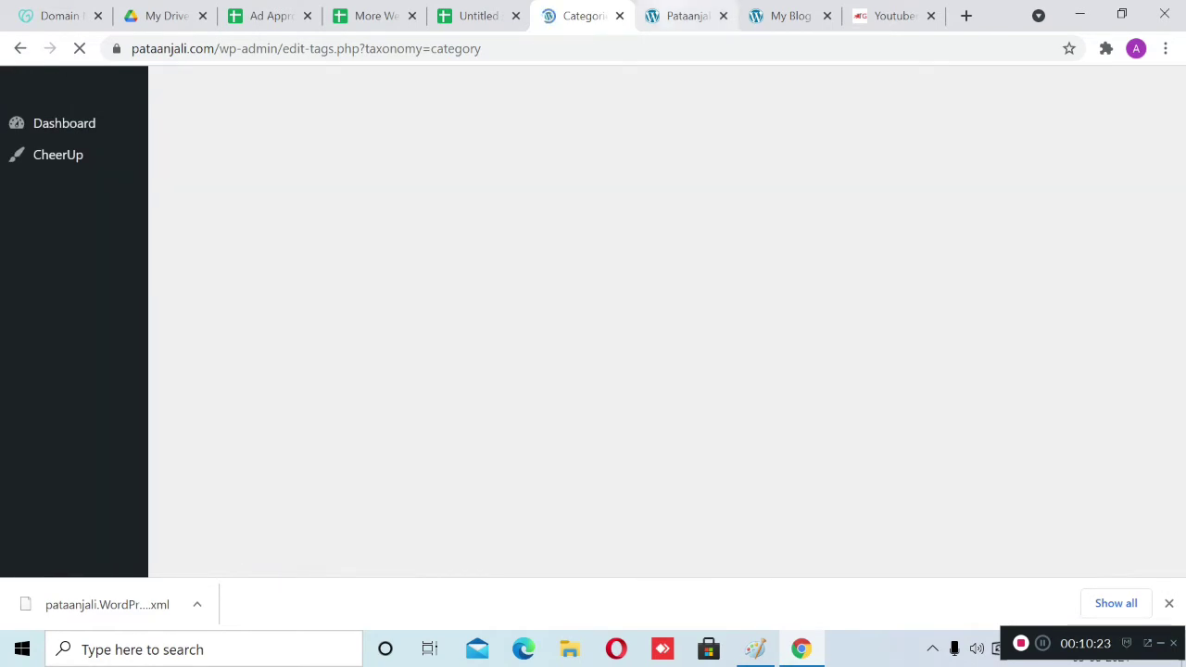
Reload the pataanjali.com home page and examine its menu, sidebar and footer for leftover demo content
{"action": "left_click", "coordinate": [686, 15]}
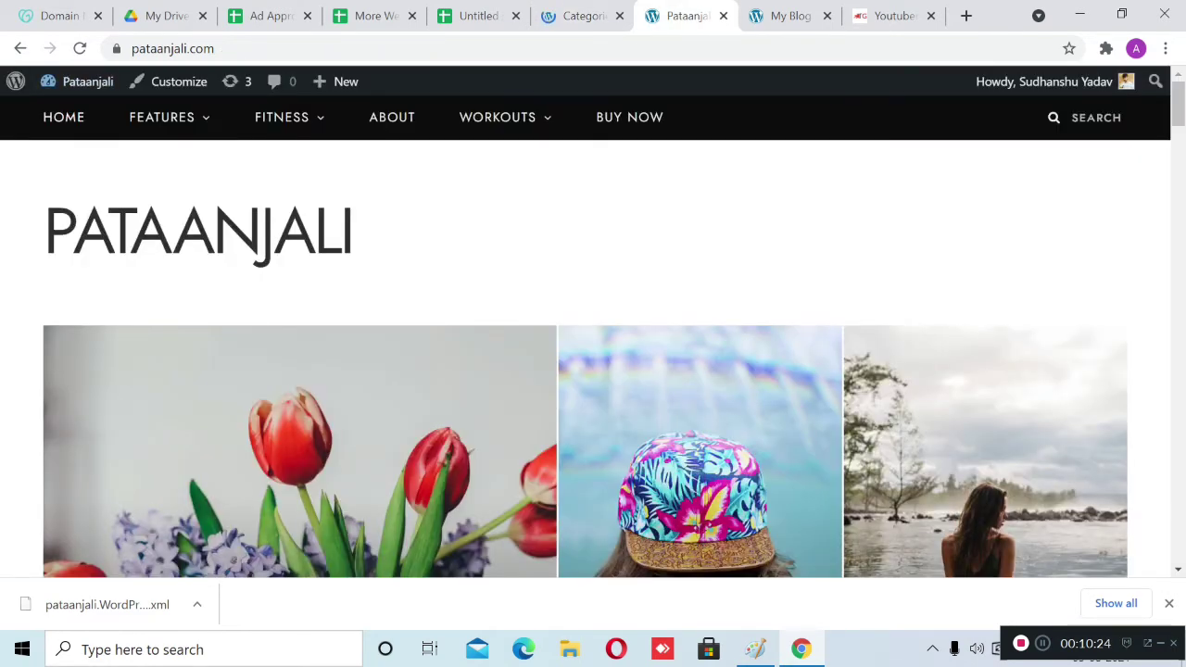
{"action": "key", "text": "F5"}
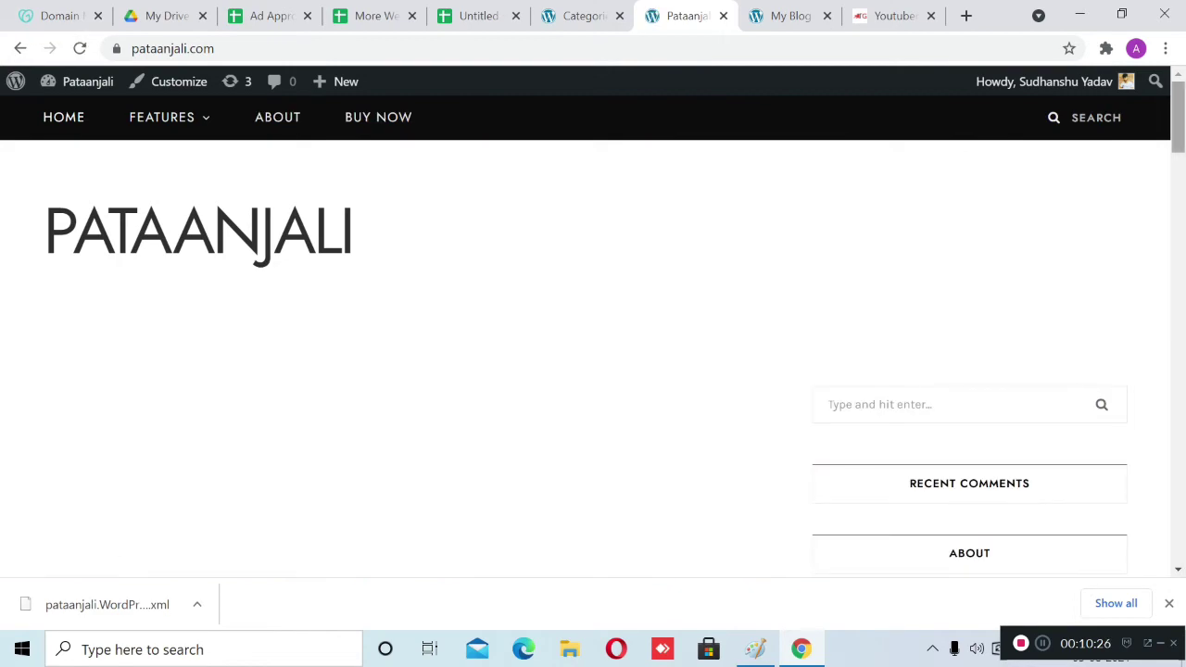
{"action": "mouse_move", "coordinate": [1177, 117]}
{"action": "left_mouse_down"}
{"action": "mouse_move", "coordinate": [1178, 526]}
{"action": "mouse_move", "coordinate": [1177, 117]}
{"action": "left_mouse_up"}
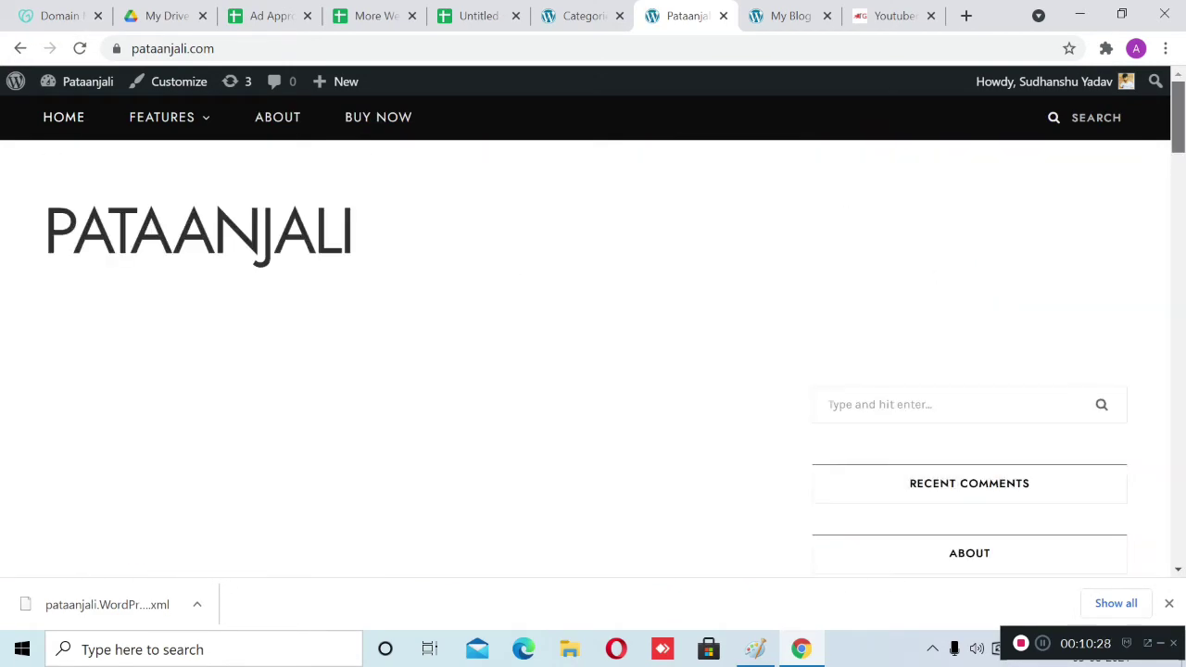
{"action": "scroll", "coordinate": [593, 356], "scroll_direction": "down", "scroll_amount": 15}
{"action": "scroll", "coordinate": [593, 356], "scroll_direction": "up", "scroll_amount": 3}
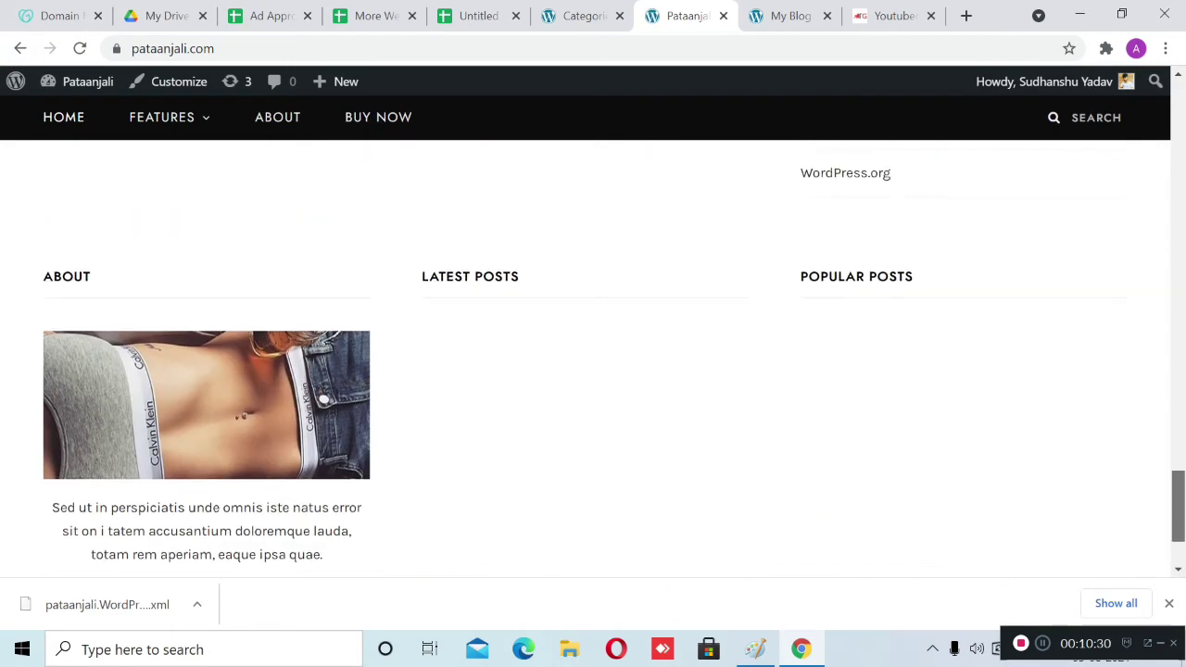
{"action": "scroll", "coordinate": [593, 357], "scroll_direction": "down", "scroll_amount": 1}
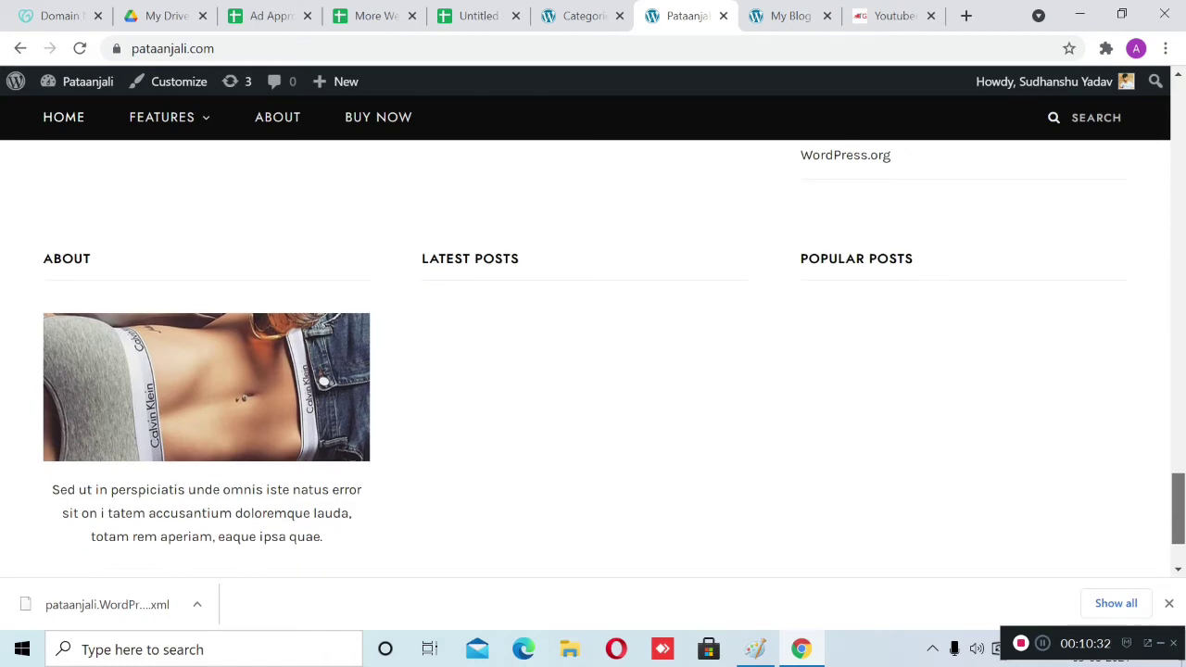
{"action": "scroll", "coordinate": [593, 356], "scroll_direction": "down", "scroll_amount": 1}
{"action": "scroll", "coordinate": [593, 357], "scroll_direction": "up", "scroll_amount": 1}
{"action": "scroll", "coordinate": [593, 356], "scroll_direction": "down", "scroll_amount": 1}
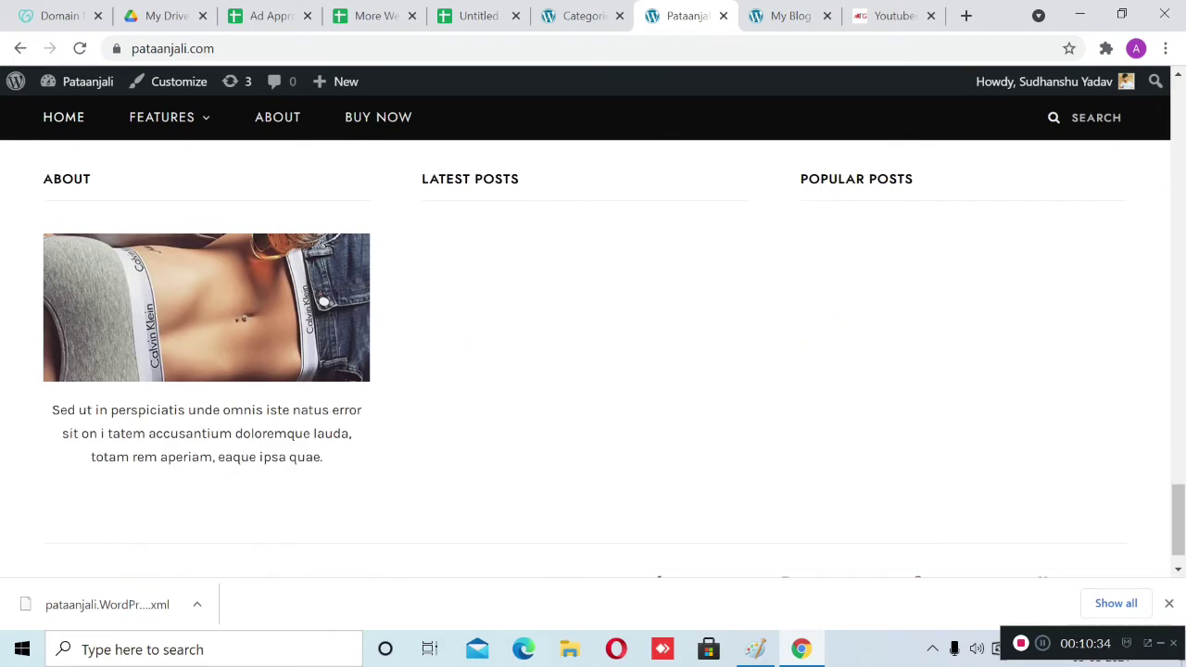
Return to the site admin and open the Widgets page under the appearance settings
{"action": "left_click", "coordinate": [582, 16]}
{"action": "scroll", "coordinate": [55, 370], "scroll_direction": "down", "scroll_amount": 1}
{"action": "mouse_move", "coordinate": [67, 389]}
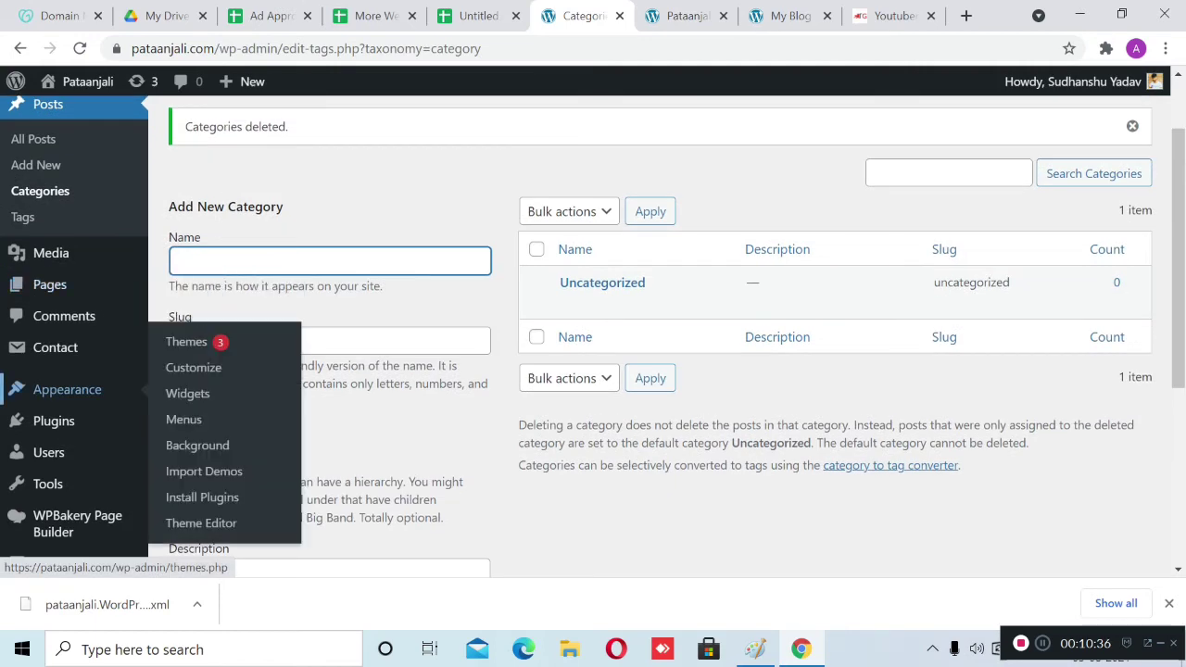
{"action": "left_click", "coordinate": [187, 392]}
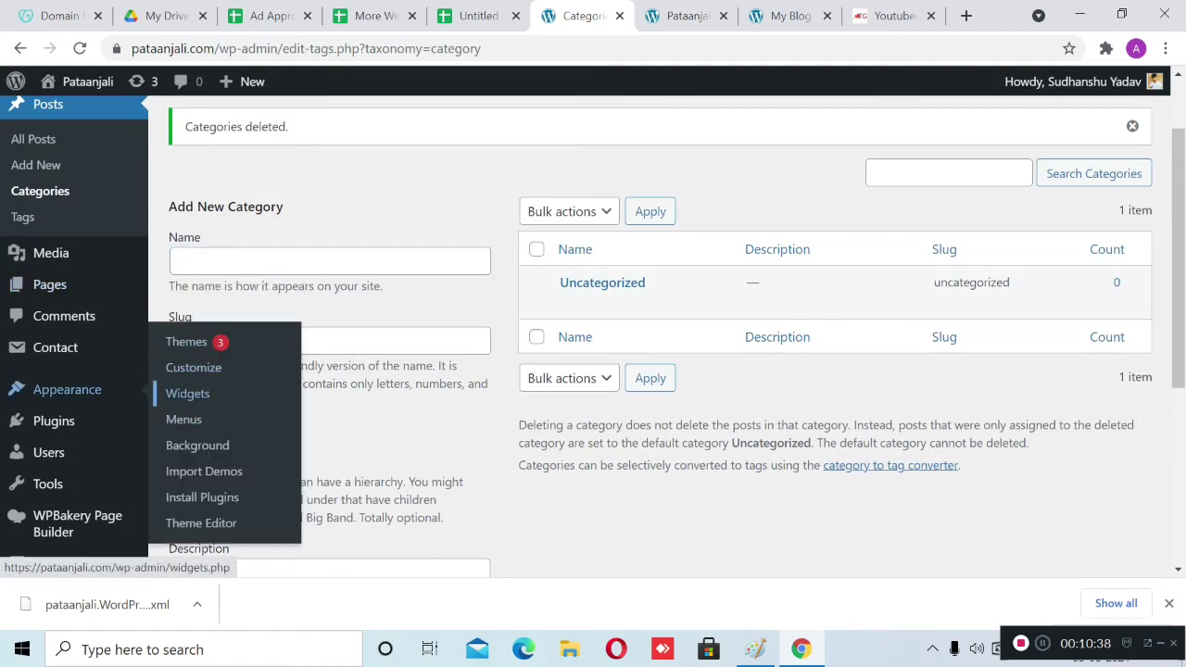
Check the sidebar widgets on the live home page, return to the Widgets editor and dismiss its welcome guide
{"action": "left_click", "coordinate": [685, 16]}
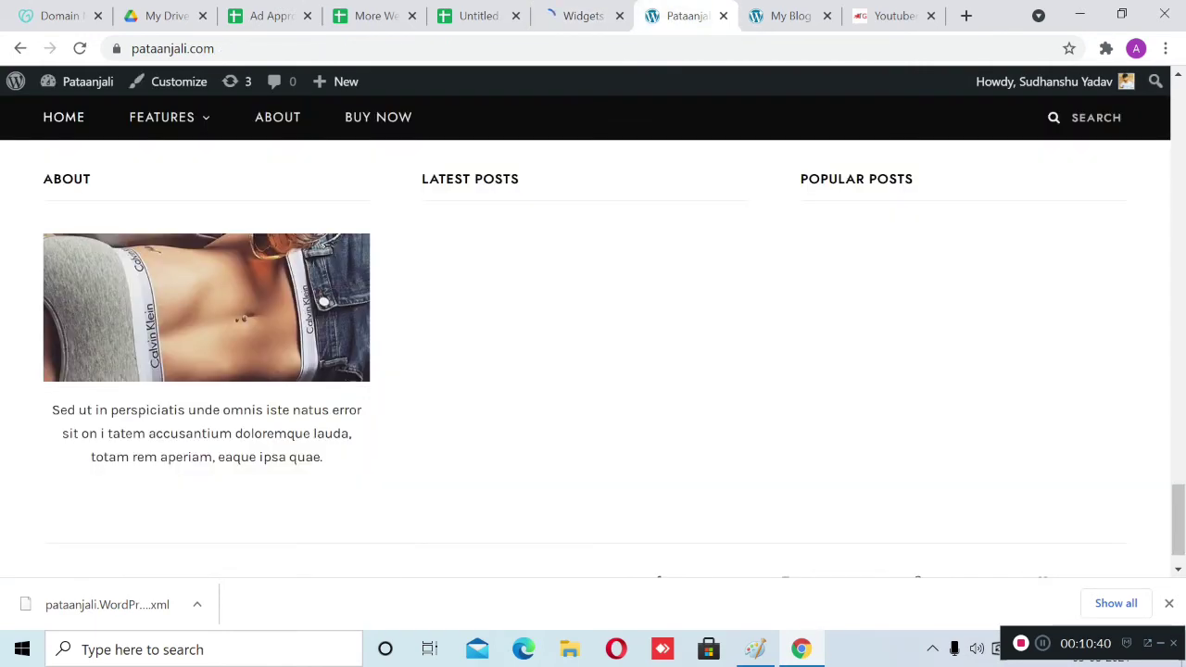
{"action": "scroll", "coordinate": [593, 343], "scroll_direction": "up", "scroll_amount": 5}
{"action": "scroll", "coordinate": [593, 343], "scroll_direction": "up", "scroll_amount": 20}
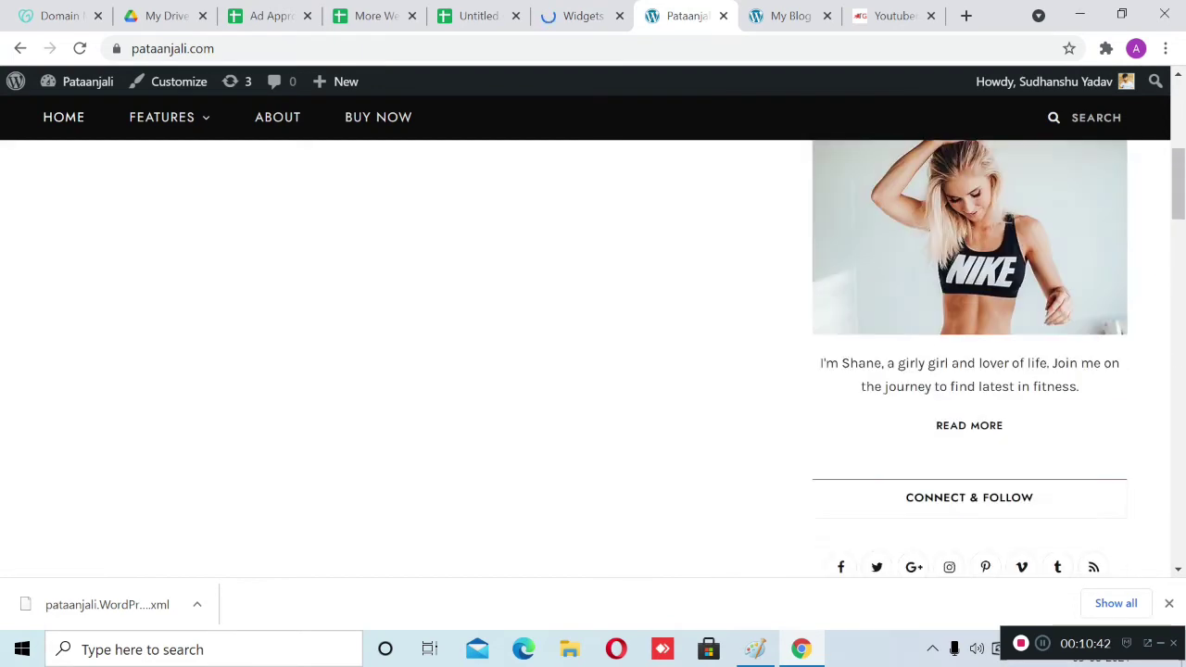
{"action": "scroll", "coordinate": [592, 352], "scroll_direction": "up", "scroll_amount": 2}
{"action": "key", "text": "ctrl+shift+Tab"}
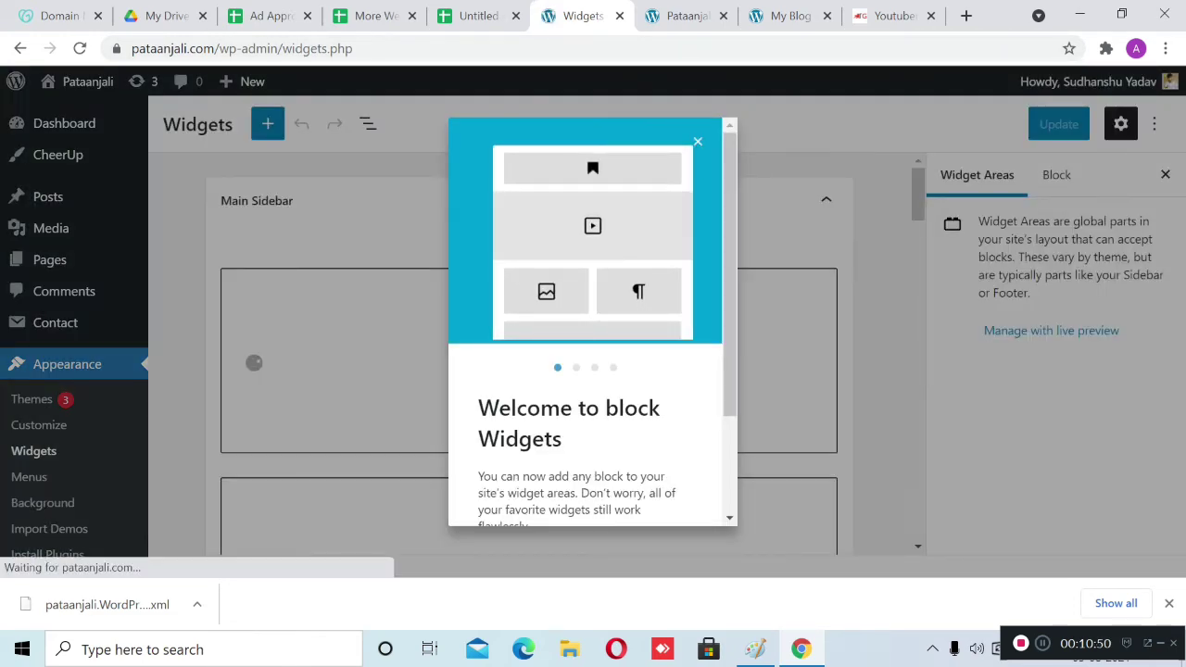
{"action": "left_click", "coordinate": [698, 142]}
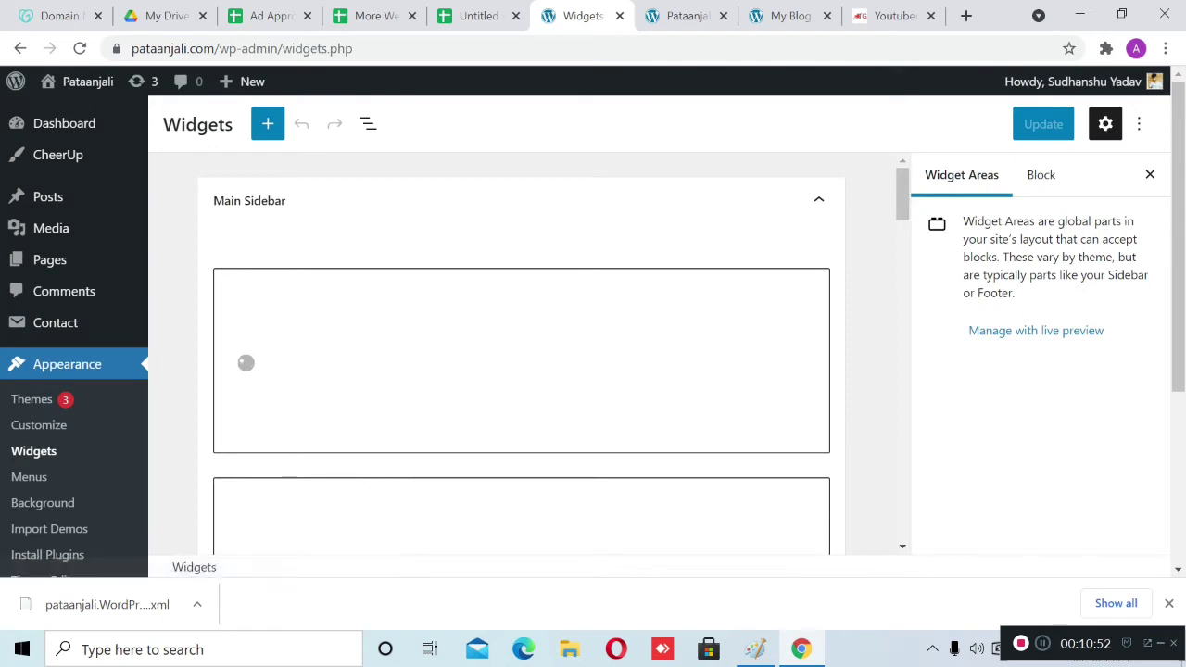
Examine the Main Sidebar widgets and the available blocks in the Widgets editor
{"action": "scroll", "coordinate": [521, 354], "scroll_direction": "down", "scroll_amount": 4}
{"action": "scroll", "coordinate": [521, 364], "scroll_direction": "down", "scroll_amount": 1}
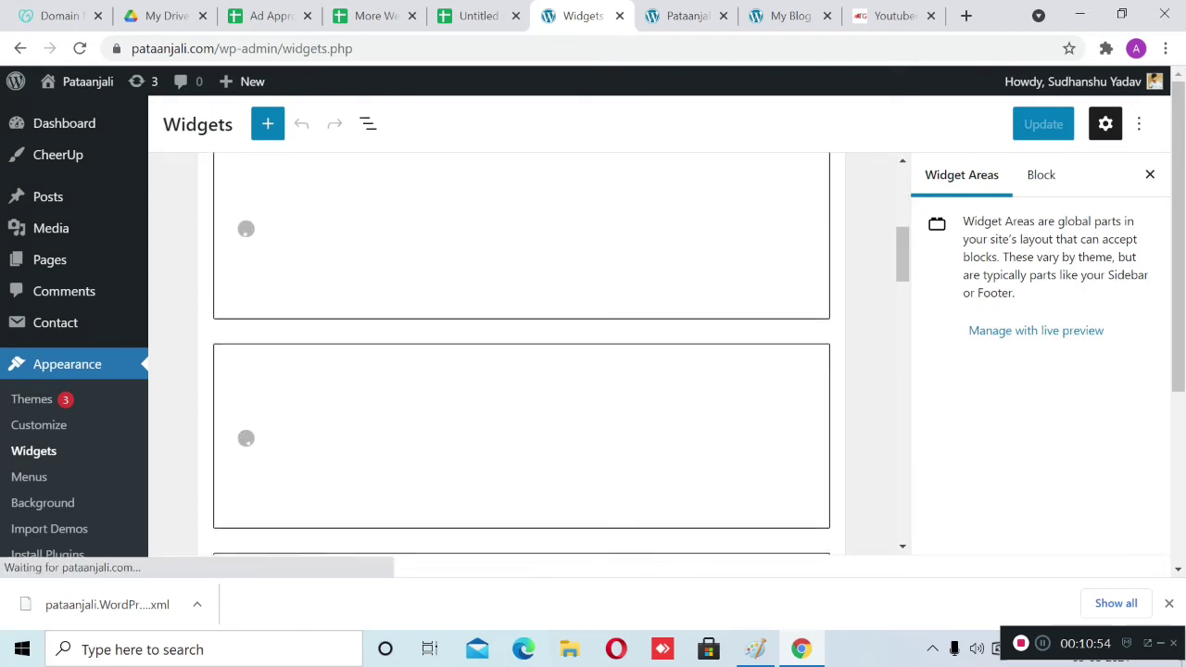
{"action": "scroll", "coordinate": [520, 364], "scroll_direction": "up", "scroll_amount": 3}
{"action": "scroll", "coordinate": [521, 364], "scroll_direction": "down", "scroll_amount": 3}
{"action": "scroll", "coordinate": [520, 364], "scroll_direction": "down", "scroll_amount": 18}
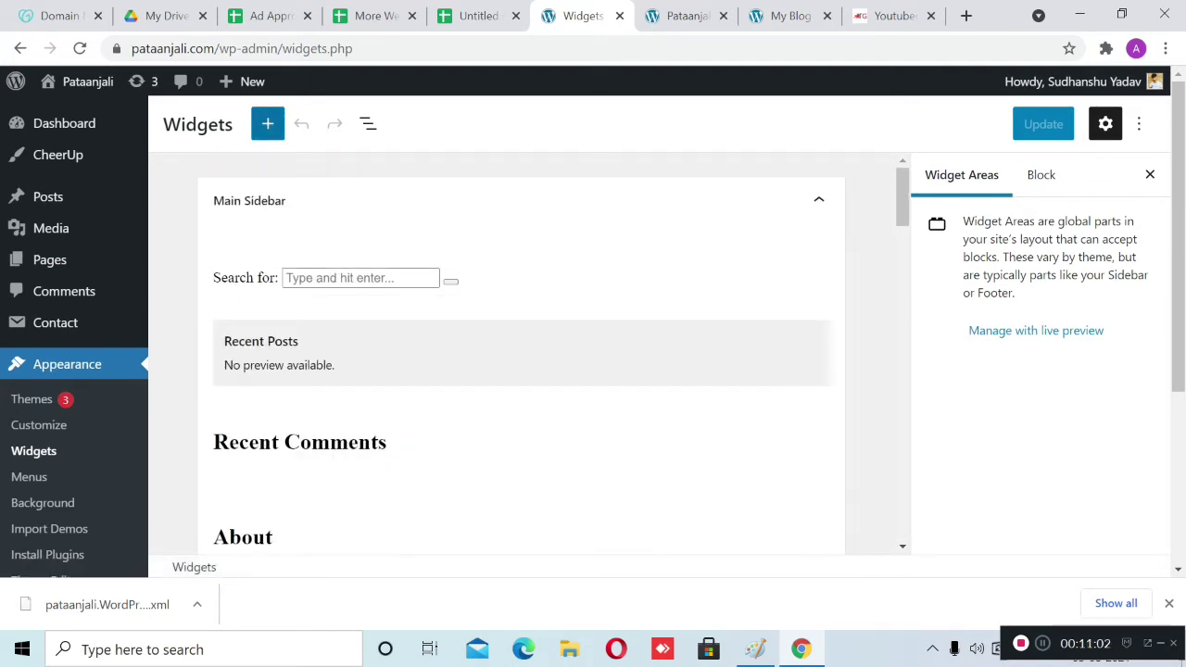
{"action": "left_click", "coordinate": [267, 123]}
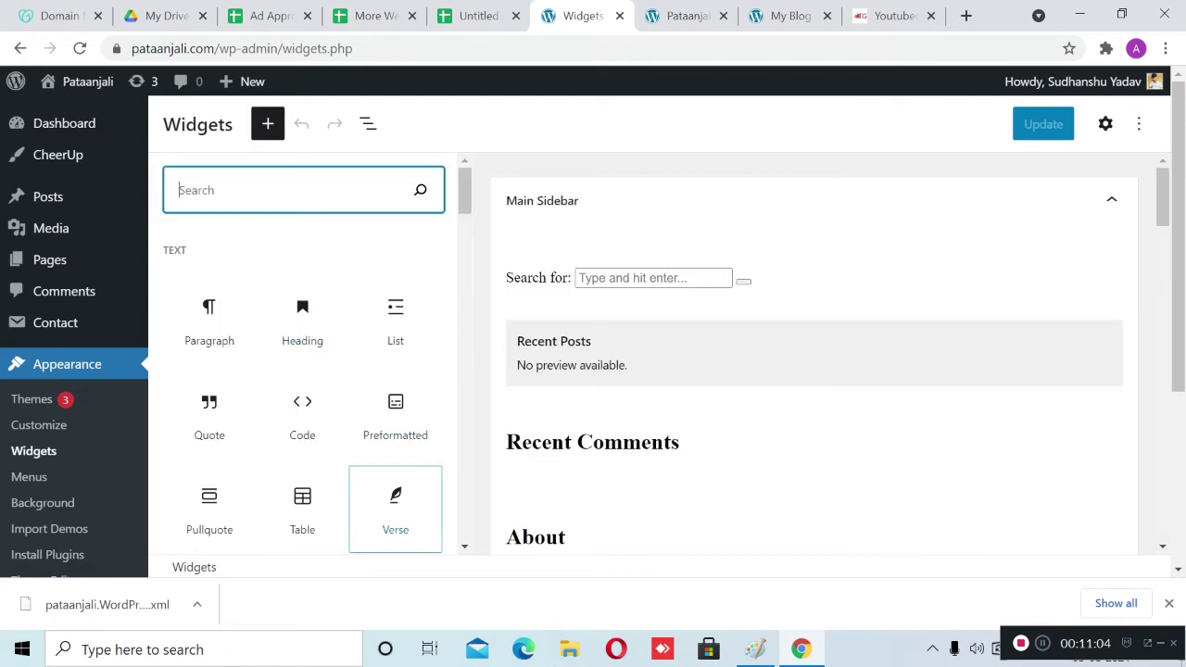
{"action": "left_click", "coordinate": [267, 124]}
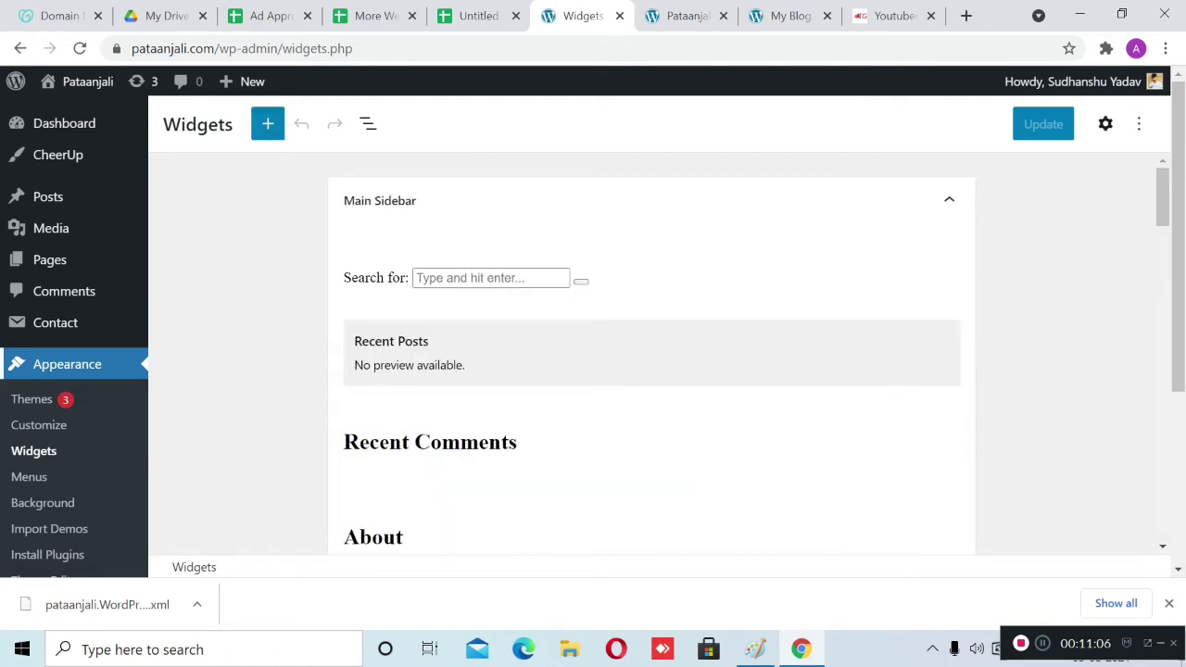
Switch to the live pataanjali.com home page and open it in the theme Customizer
{"action": "left_click", "coordinate": [685, 16]}
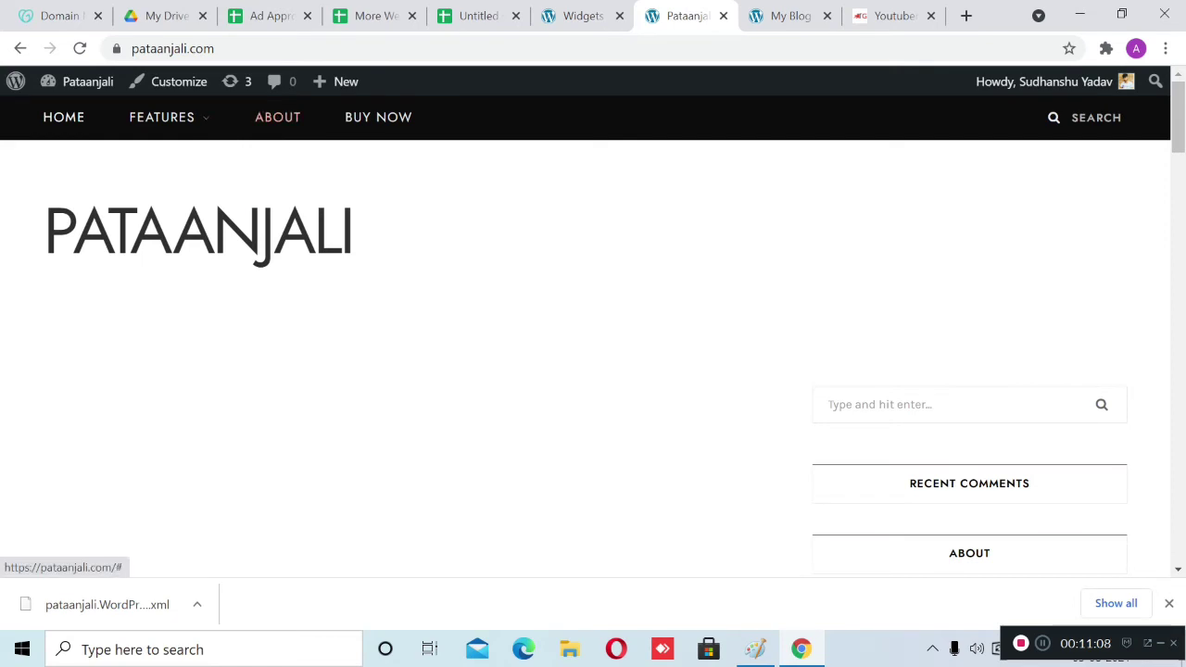
{"action": "left_click", "coordinate": [179, 81]}
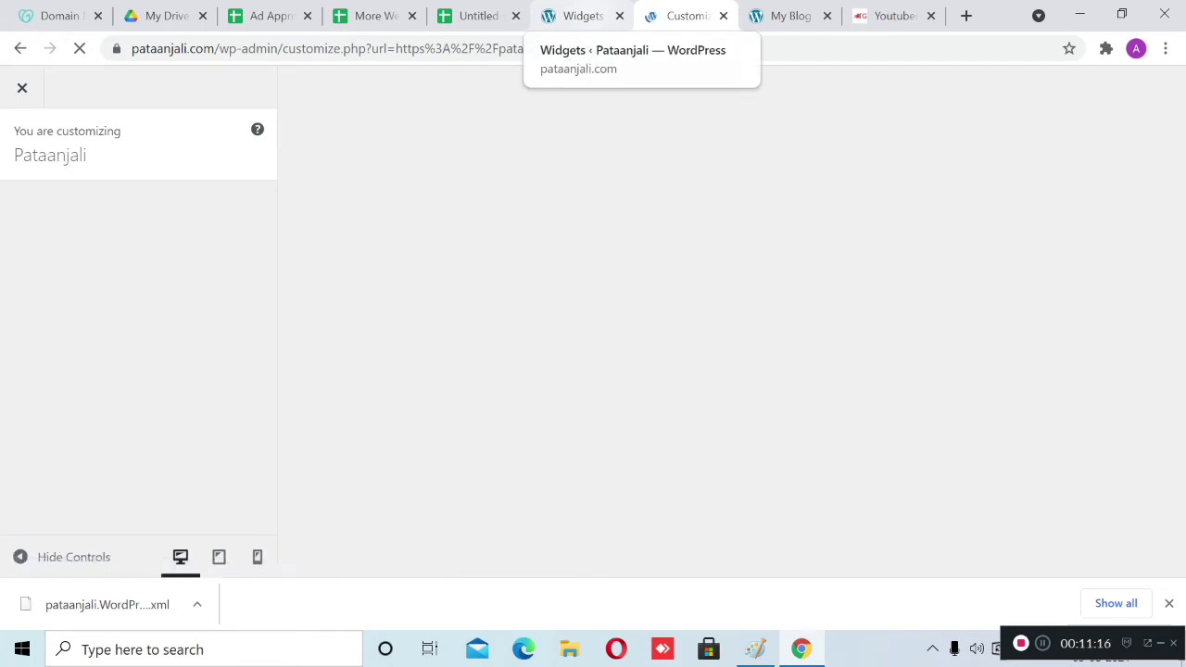
Return to the site admin and install the WordPress importer from the import tools
{"action": "left_click", "coordinate": [583, 16]}
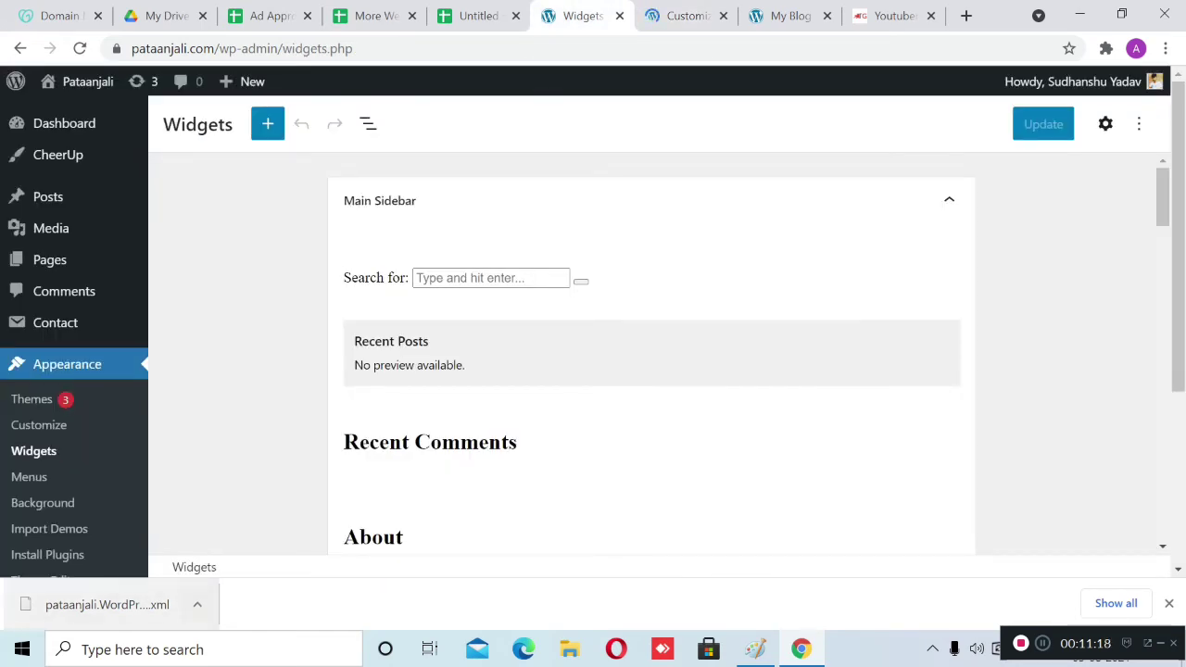
{"action": "scroll", "coordinate": [56, 366], "scroll_direction": "down", "scroll_amount": 3}
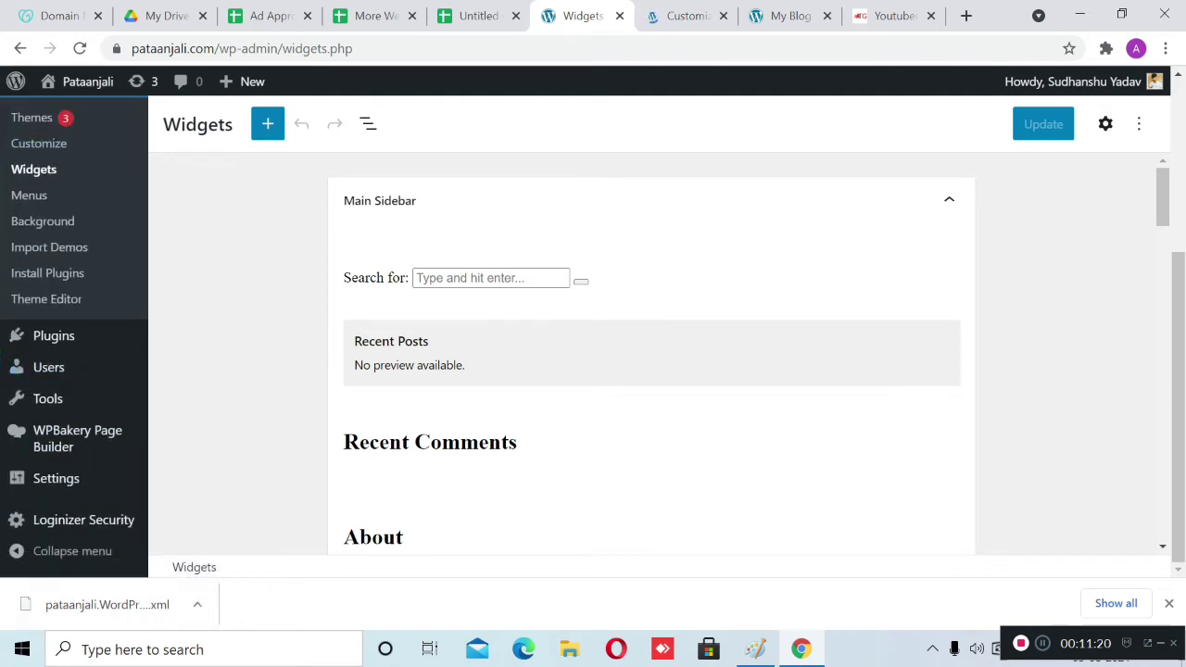
{"action": "mouse_move", "coordinate": [55, 478]}
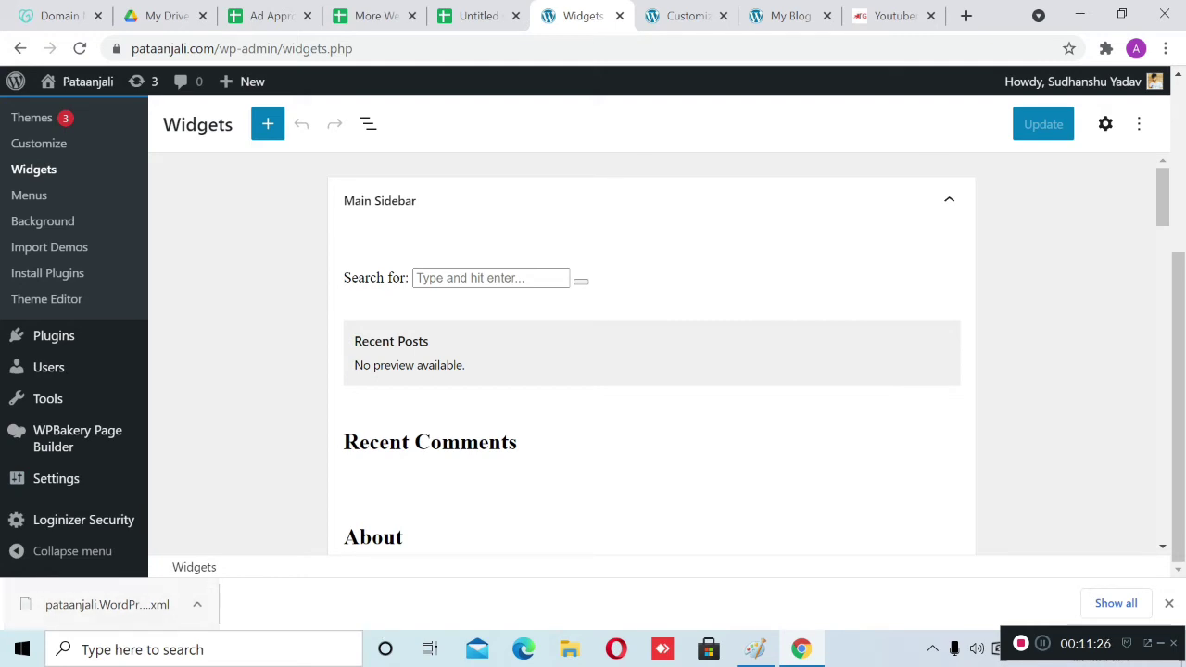
{"action": "mouse_move", "coordinate": [48, 398]}
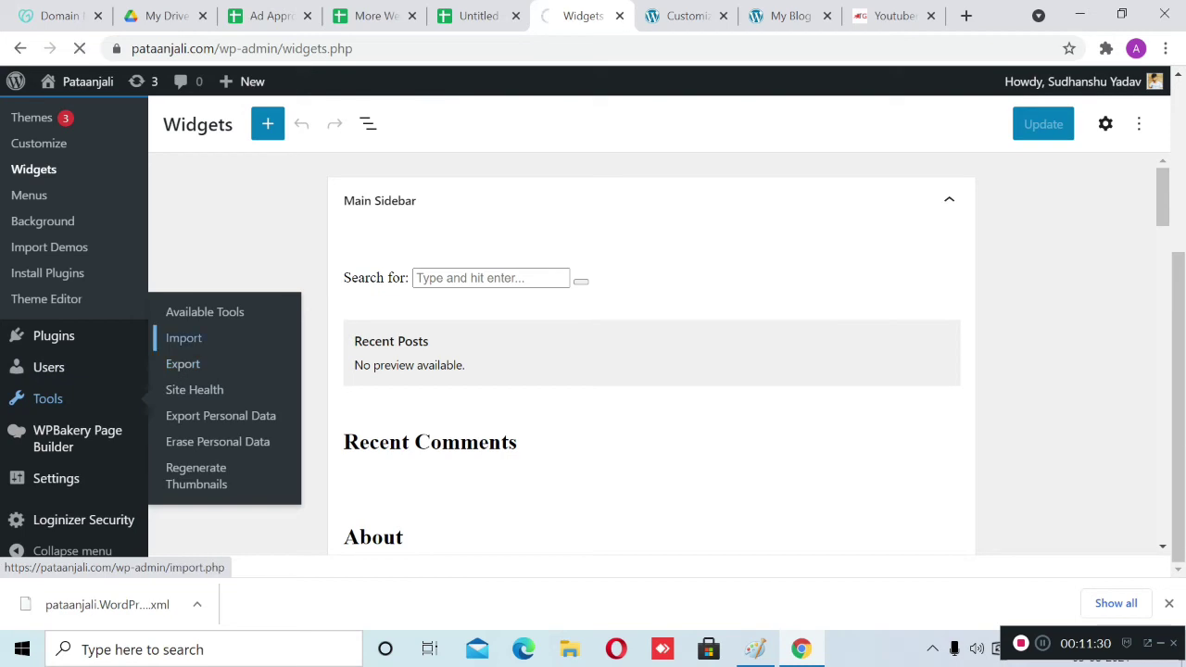
{"action": "scroll", "coordinate": [509, 325], "scroll_direction": "down", "scroll_amount": 3}
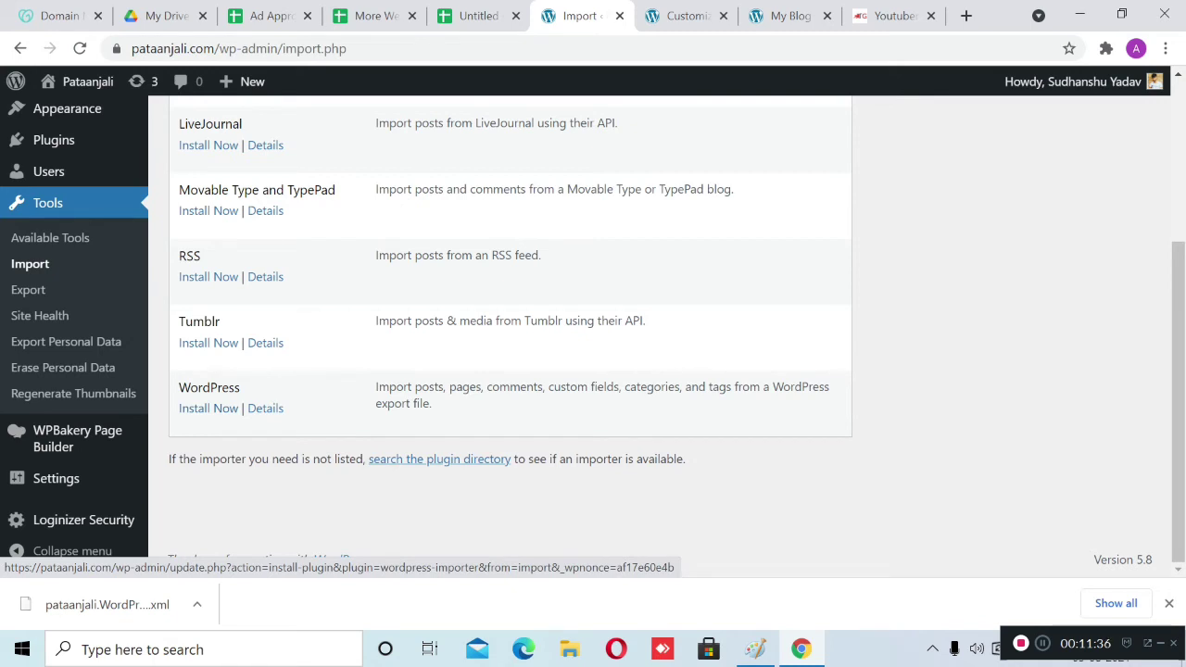
{"action": "left_click", "coordinate": [208, 408]}
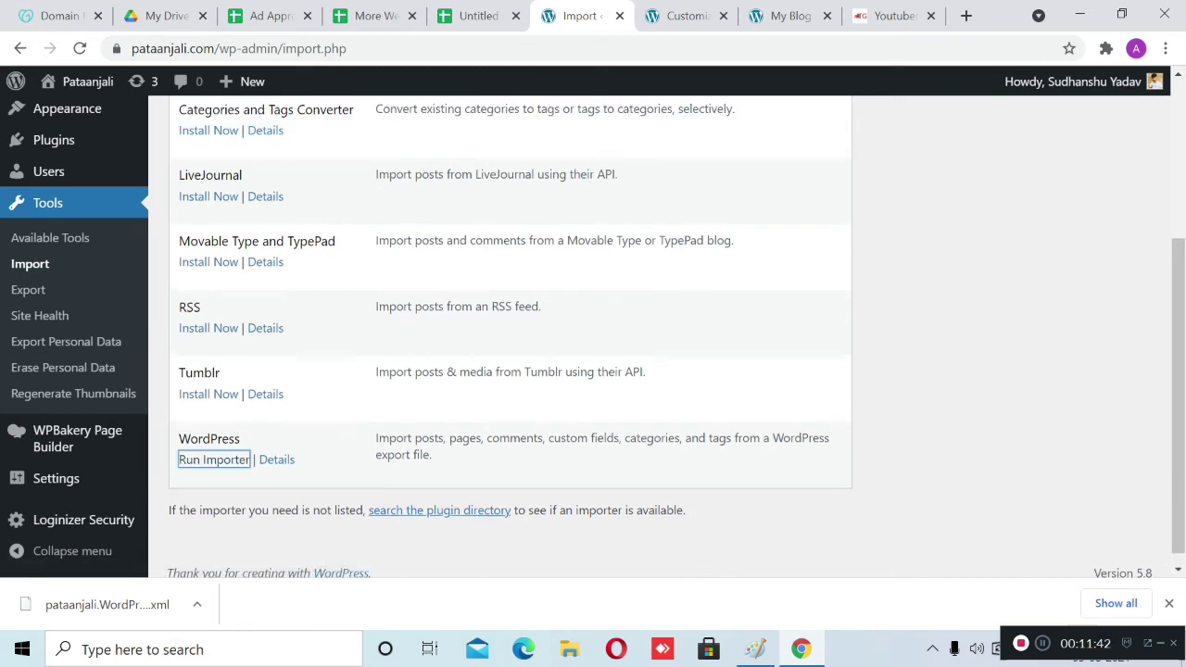
Run the WordPress importer and upload the export file pataanjali.WordPress.2021-08-05 from the Downloads folder
{"action": "key", "text": "ctrl+Tab"}
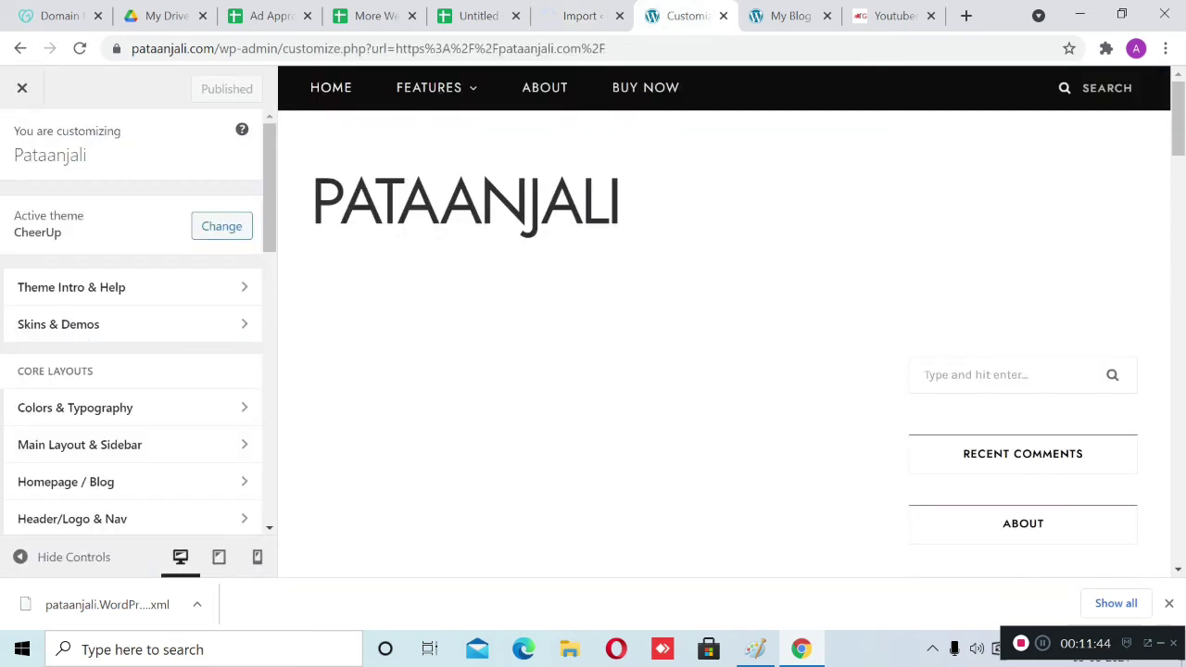
{"action": "left_click", "coordinate": [579, 16]}
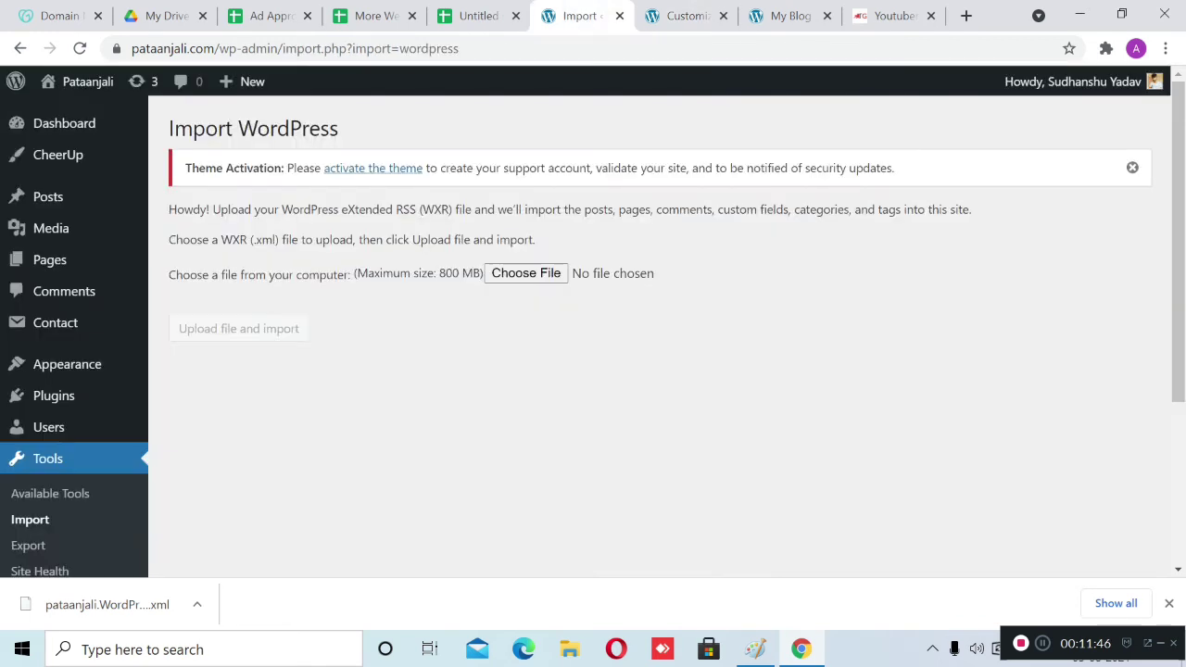
{"action": "left_click", "coordinate": [526, 273]}
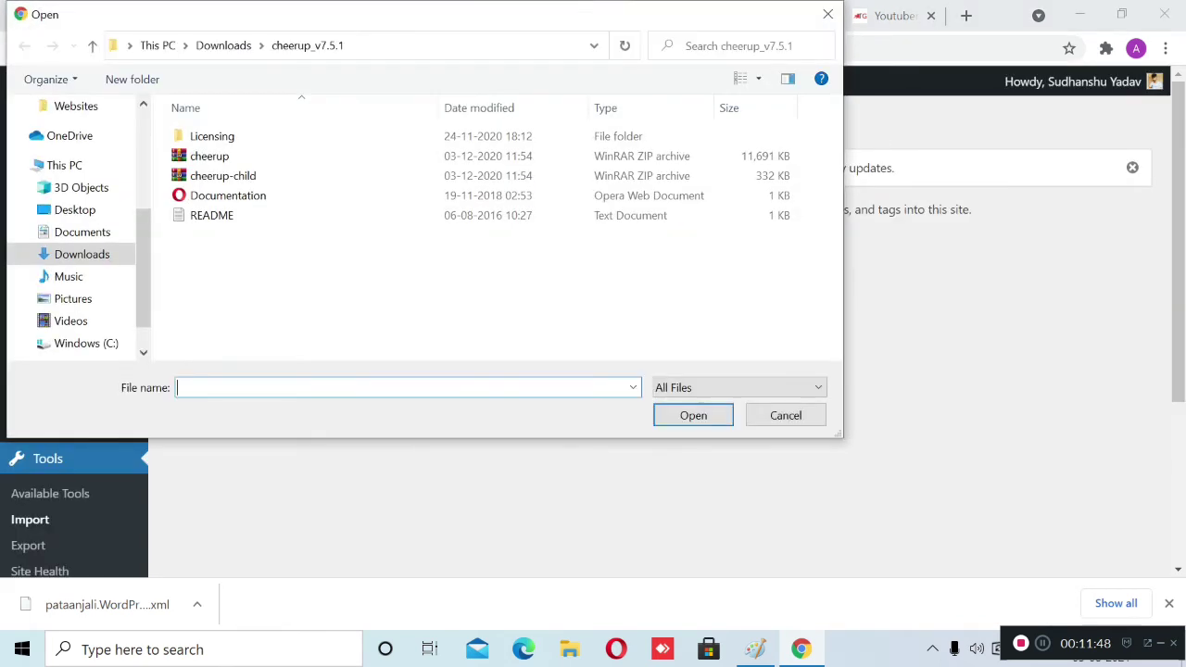
{"action": "left_click", "coordinate": [81, 254]}
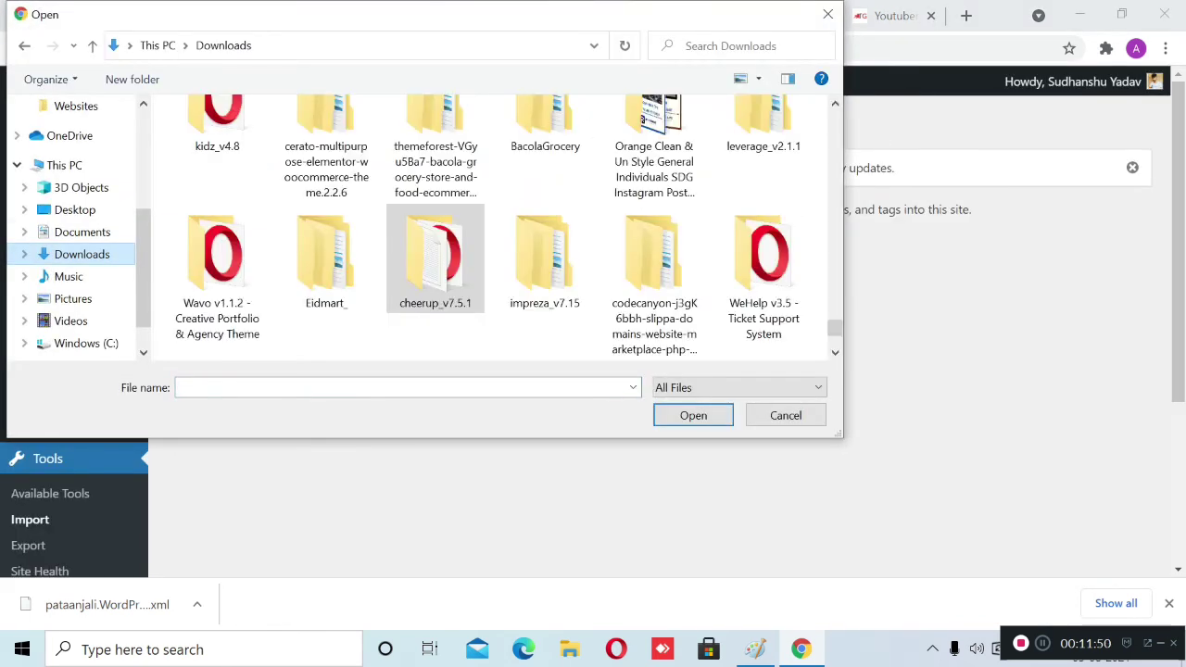
{"action": "scroll", "coordinate": [764, 296], "scroll_direction": "up", "scroll_amount": 7}
{"action": "scroll", "coordinate": [763, 296], "scroll_direction": "up", "scroll_amount": 10}
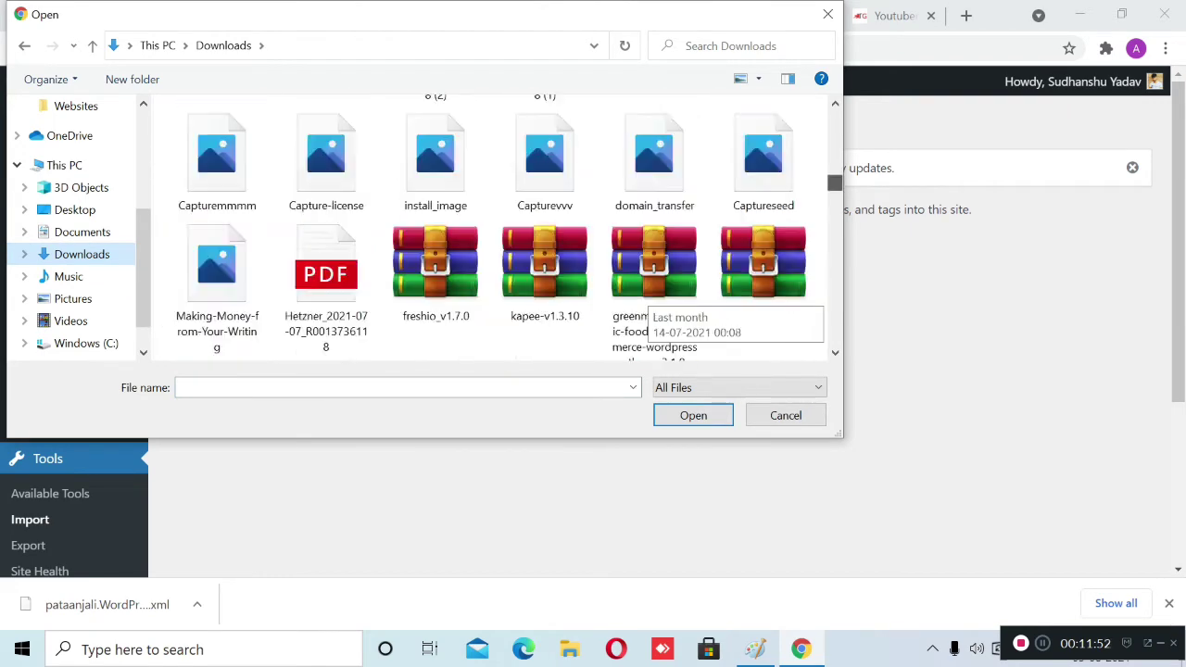
{"action": "left_click", "coordinate": [216, 185]}
{"action": "left_click", "coordinate": [693, 415]}
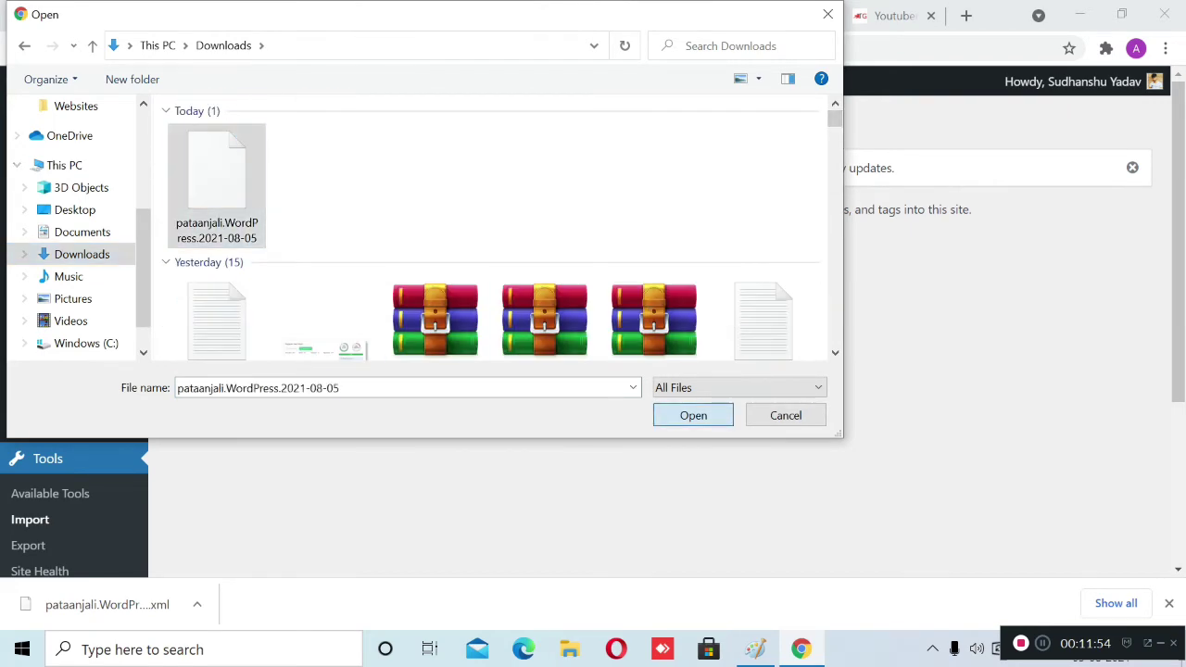
{"action": "left_click", "coordinate": [239, 328]}
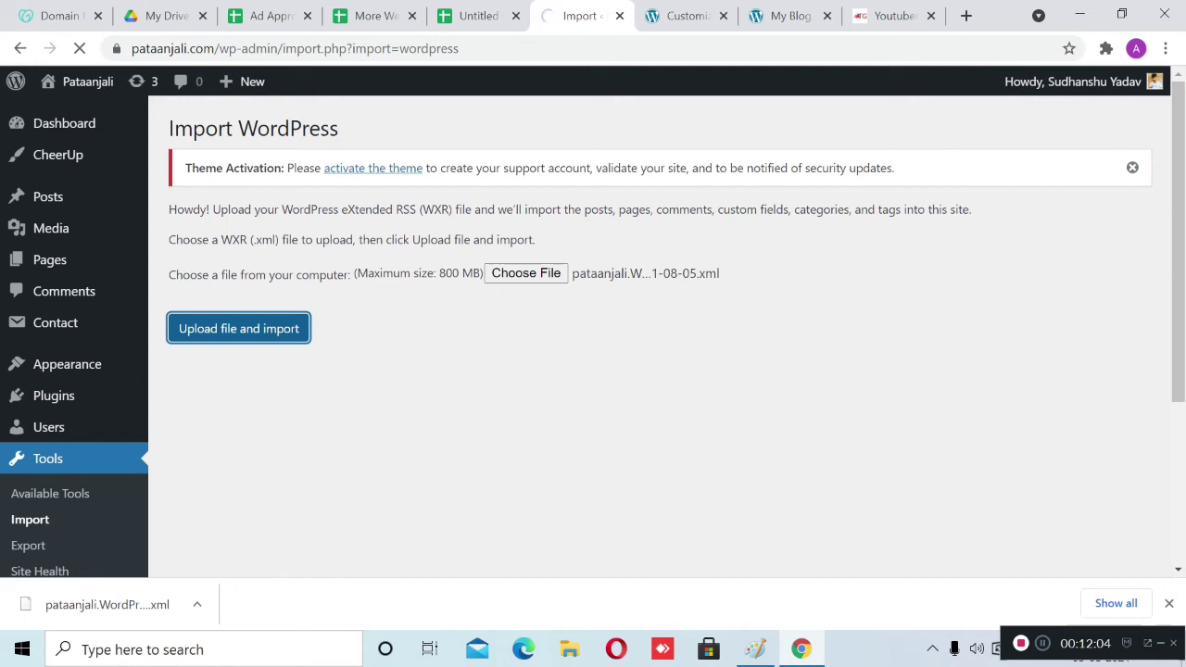
Look through the Customizer sections and examine the Main Menu entries and the Home item's settings
{"action": "left_click", "coordinate": [686, 16]}
{"action": "scroll", "coordinate": [139, 324], "scroll_direction": "down", "scroll_amount": 1}
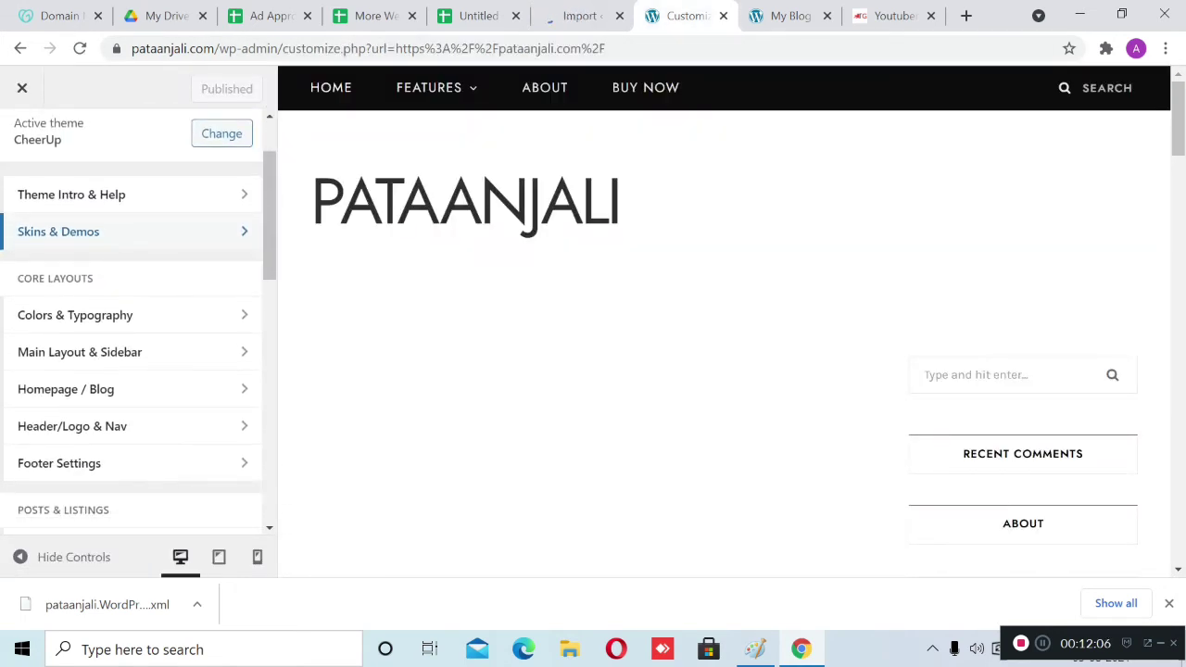
{"action": "scroll", "coordinate": [131, 237], "scroll_direction": "down", "scroll_amount": 2}
{"action": "scroll", "coordinate": [131, 185], "scroll_direction": "down", "scroll_amount": 3}
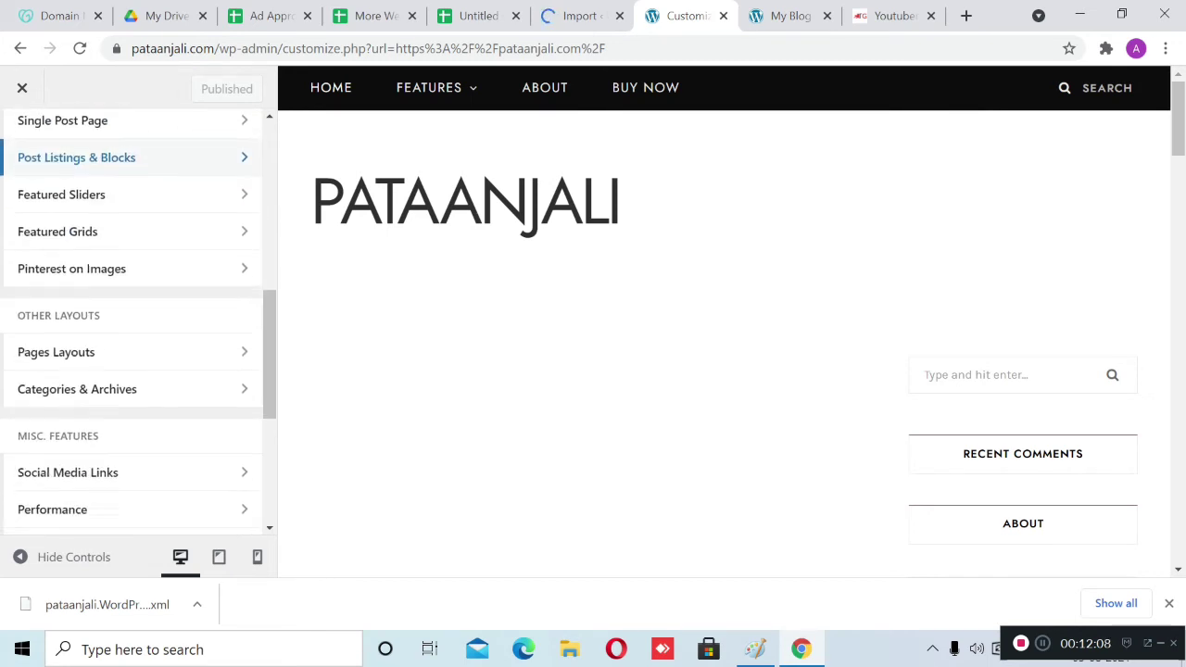
{"action": "scroll", "coordinate": [131, 324], "scroll_direction": "down", "scroll_amount": 4}
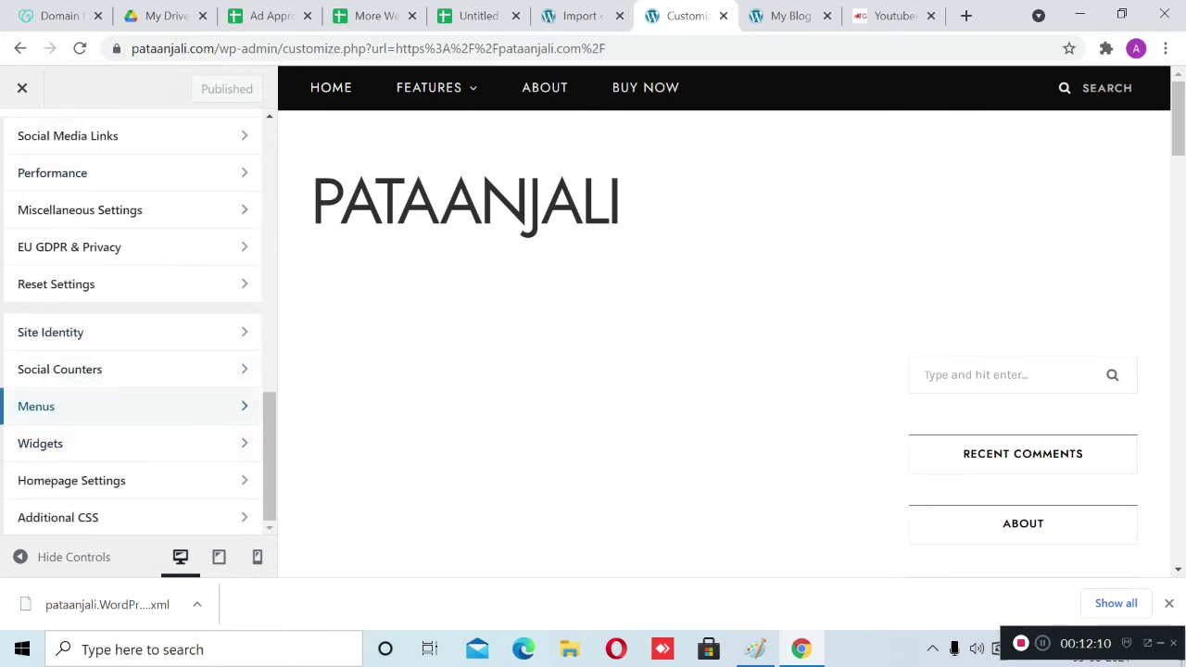
{"action": "left_click", "coordinate": [131, 406]}
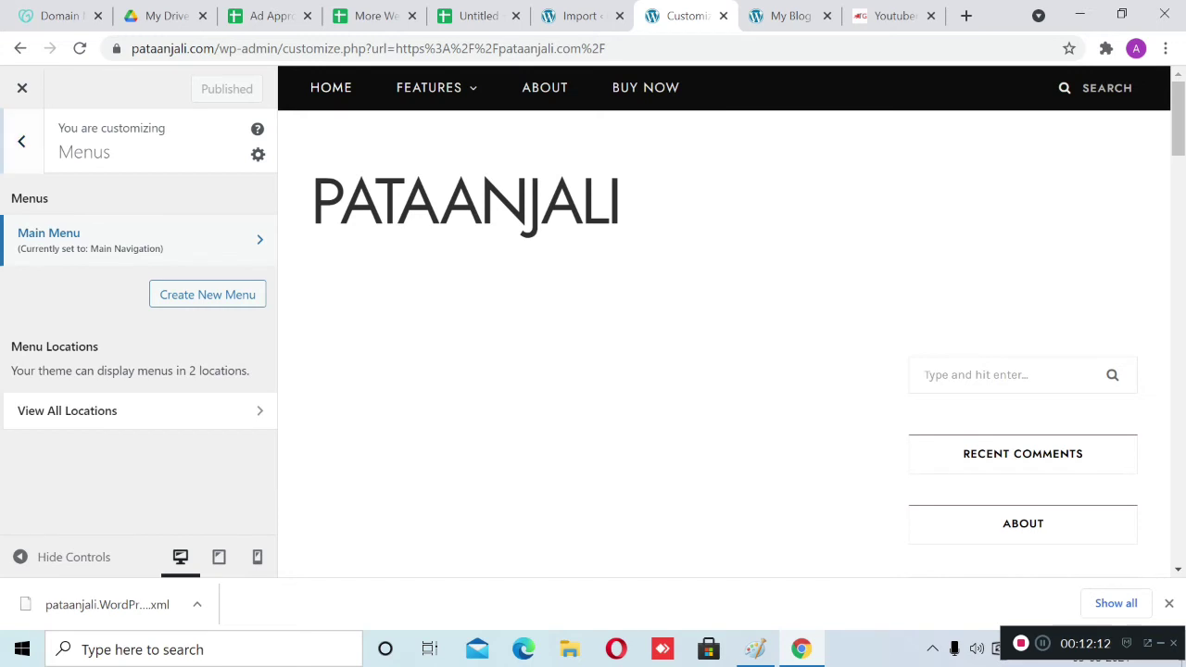
{"action": "left_click", "coordinate": [131, 243]}
{"action": "scroll", "coordinate": [132, 302], "scroll_direction": "down", "scroll_amount": 2}
{"action": "scroll", "coordinate": [131, 297], "scroll_direction": "up", "scroll_amount": 2}
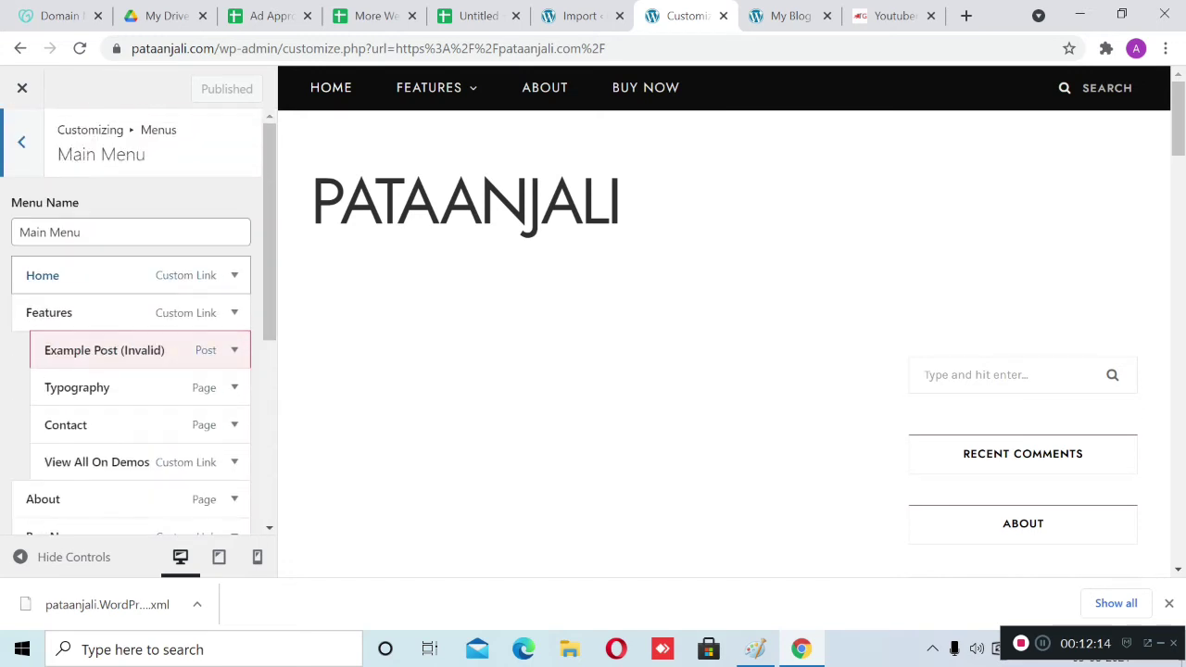
{"action": "left_click", "coordinate": [131, 275]}
{"action": "scroll", "coordinate": [132, 275], "scroll_direction": "down", "scroll_amount": 3}
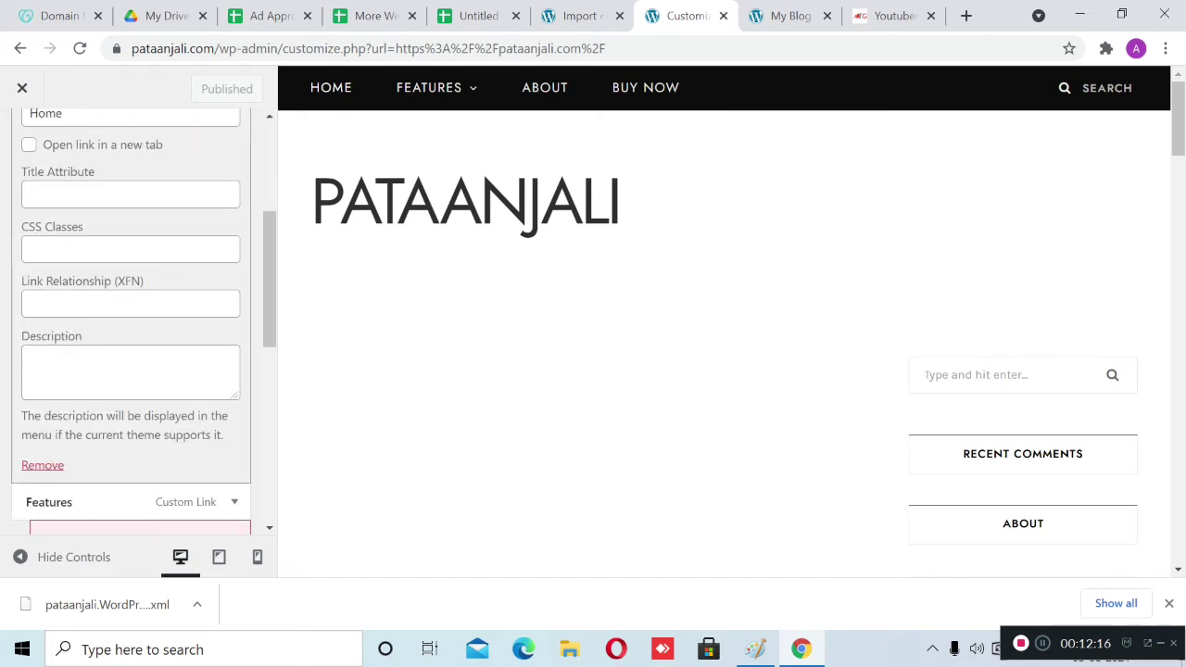
{"action": "scroll", "coordinate": [132, 371], "scroll_direction": "up", "scroll_amount": 1}
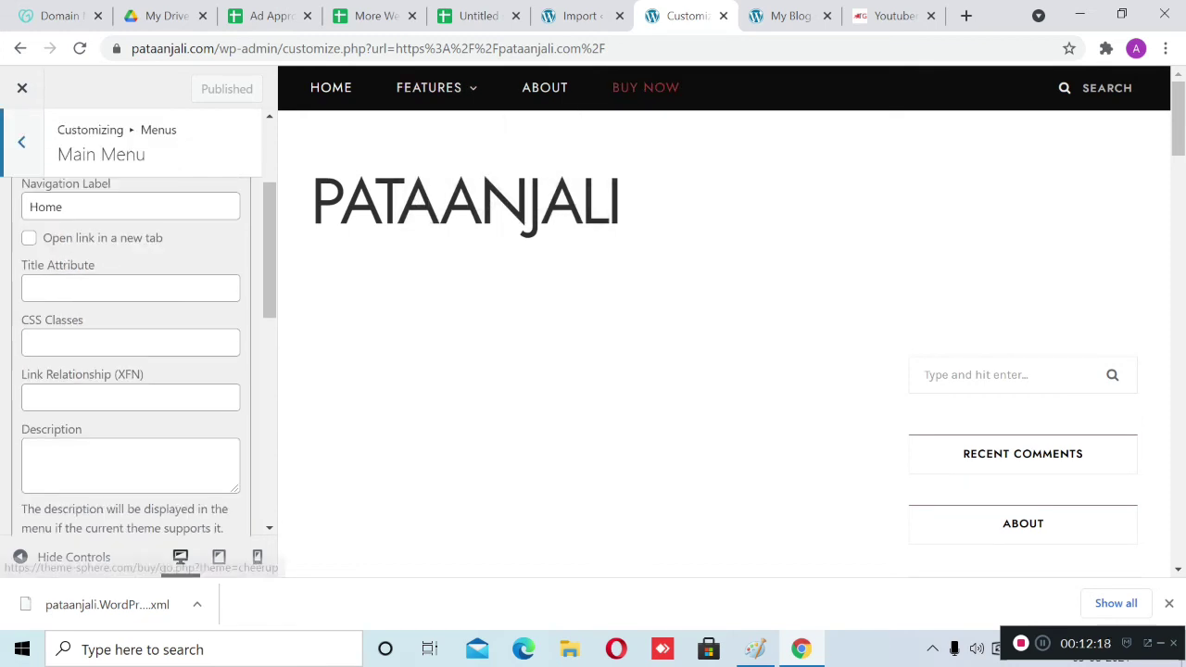
{"action": "left_click", "coordinate": [22, 142]}
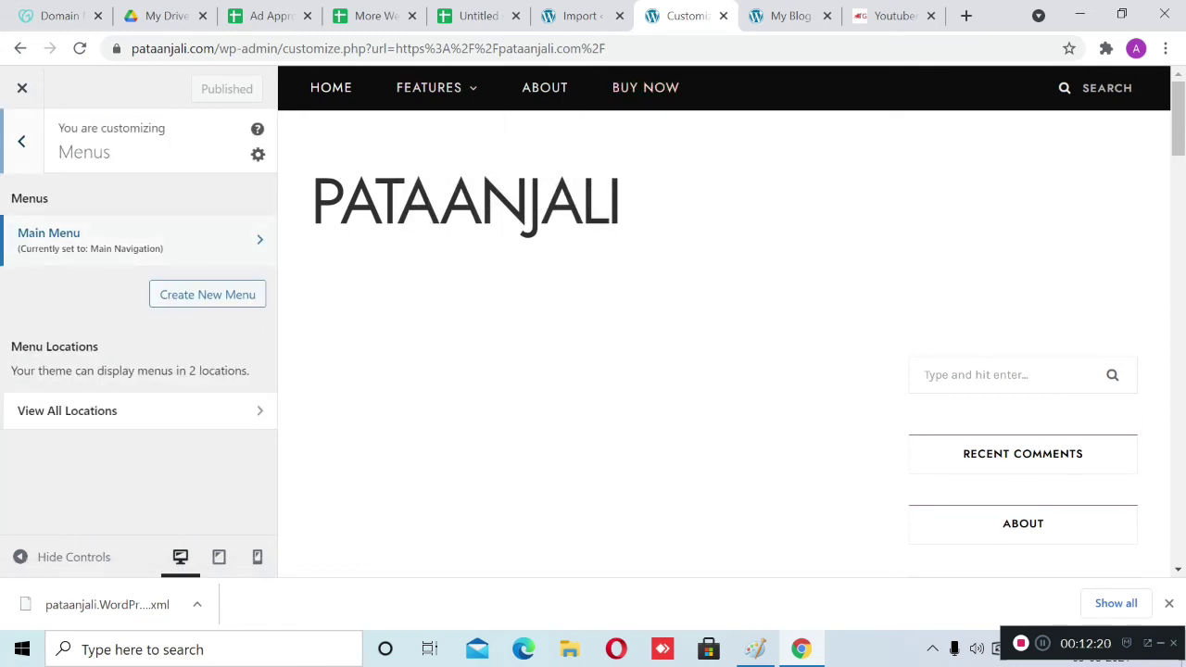
{"action": "left_click", "coordinate": [21, 142]}
Compare the sidebar and layout in the Customizer preview with the reference site youtuberbio.in
{"action": "scroll", "coordinate": [722, 343], "scroll_direction": "down", "scroll_amount": 3}
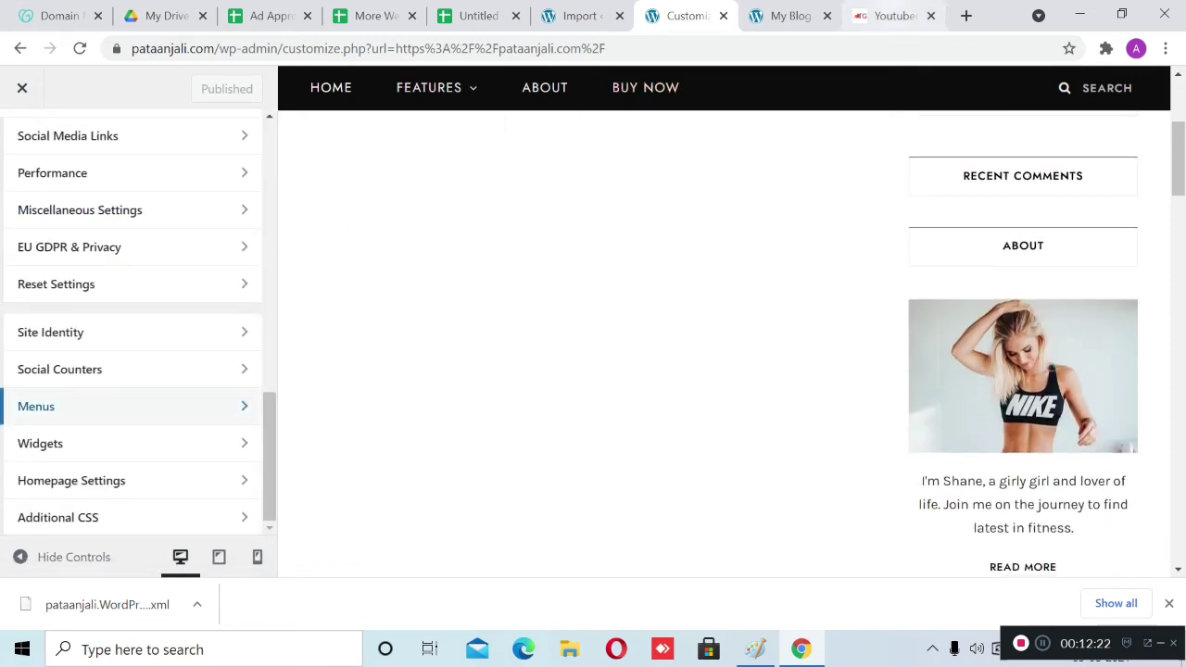
{"action": "left_click", "coordinate": [892, 16]}
{"action": "scroll", "coordinate": [593, 343], "scroll_direction": "down", "scroll_amount": 5}
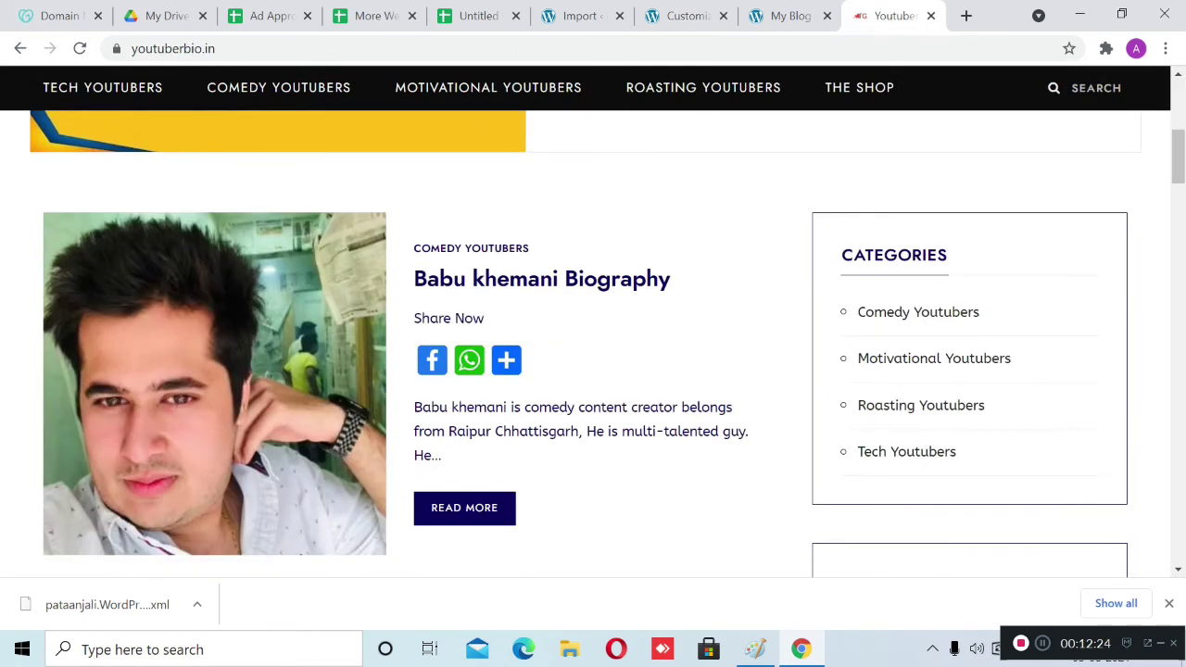
{"action": "left_click", "coordinate": [791, 16]}
{"action": "key", "text": "ctrl+shift+Tab"}
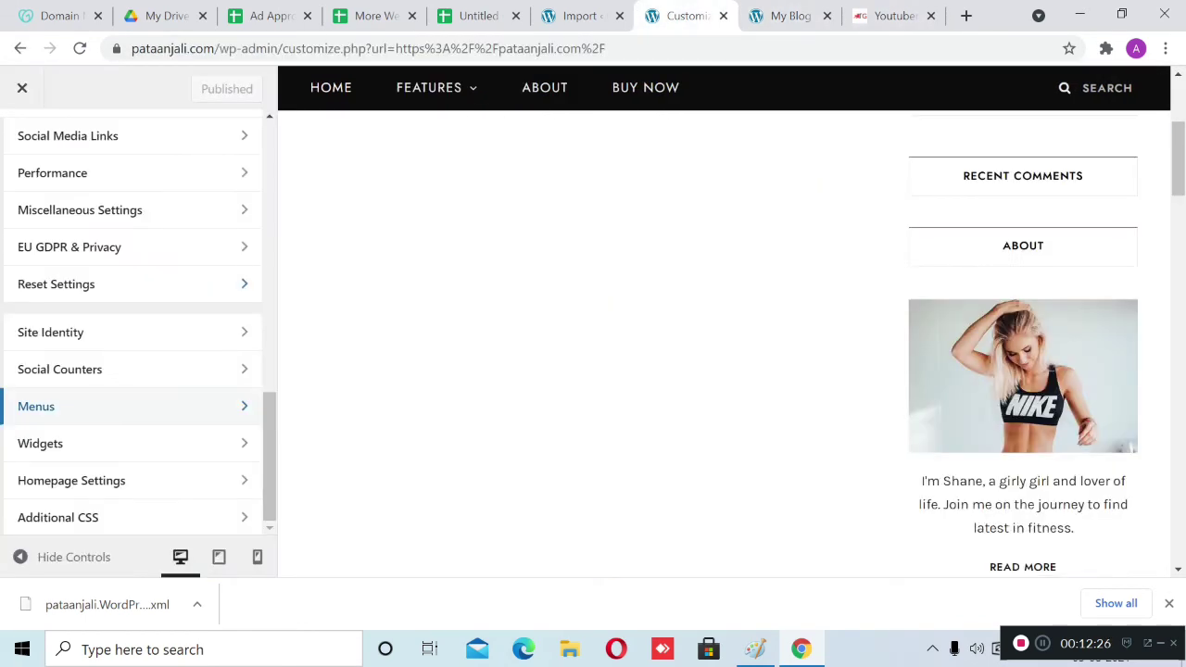
{"action": "scroll", "coordinate": [130, 487], "scroll_direction": "up", "scroll_amount": 6}
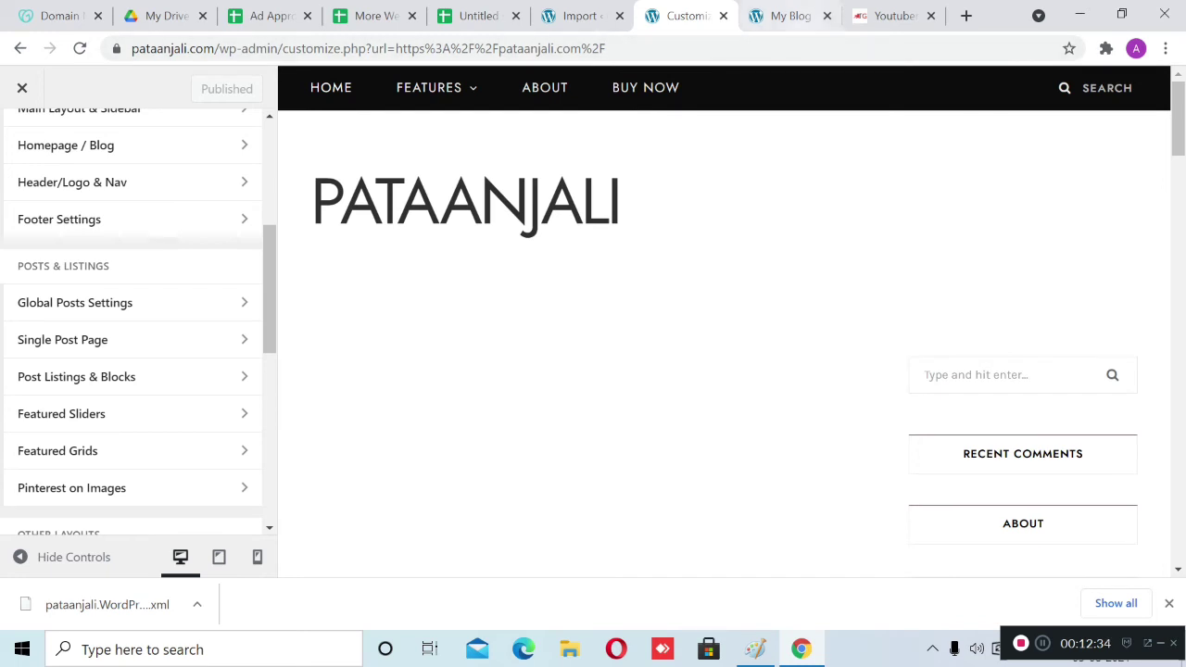
{"action": "left_click", "coordinate": [789, 16]}
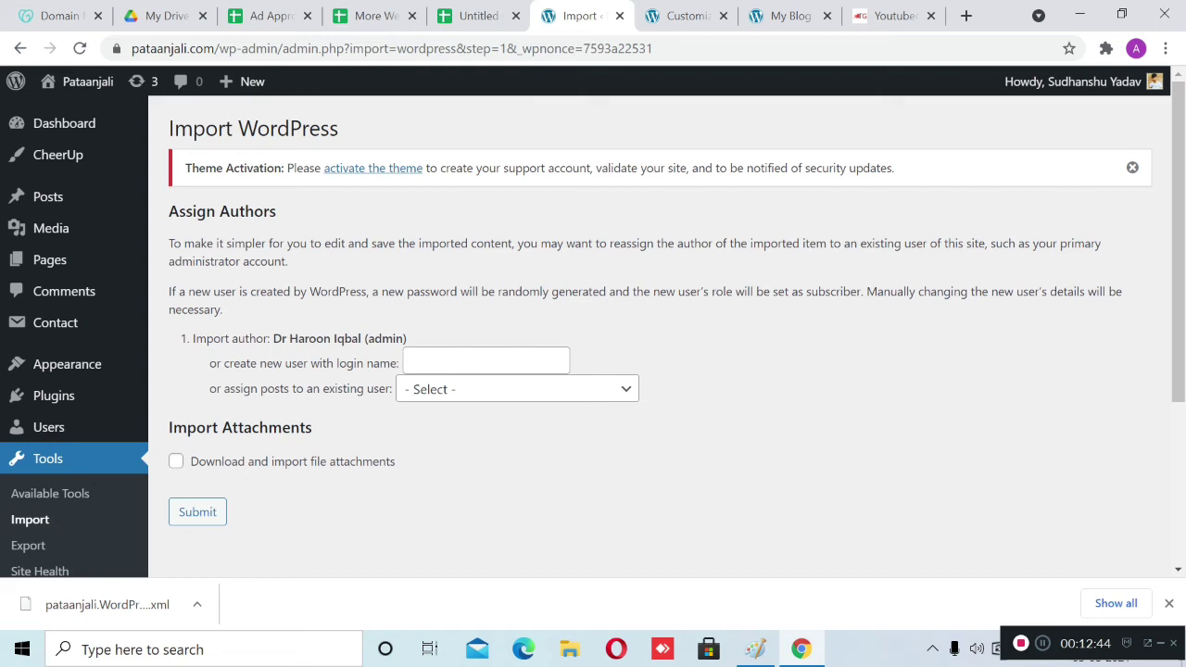
Assign the imported posts to the existing site user, enable downloading of file attachments and submit the import
{"action": "left_click", "coordinate": [486, 362]}
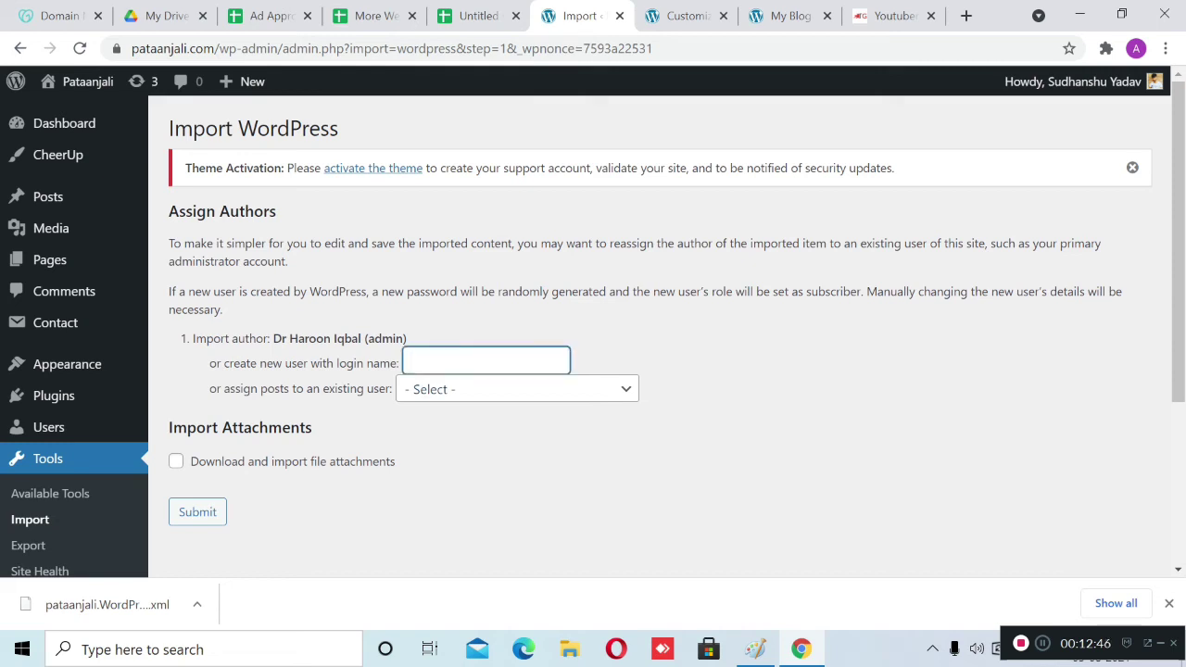
{"action": "left_click", "coordinate": [517, 389]}
{"action": "left_click", "coordinate": [510, 429]}
{"action": "left_click", "coordinate": [176, 461]}
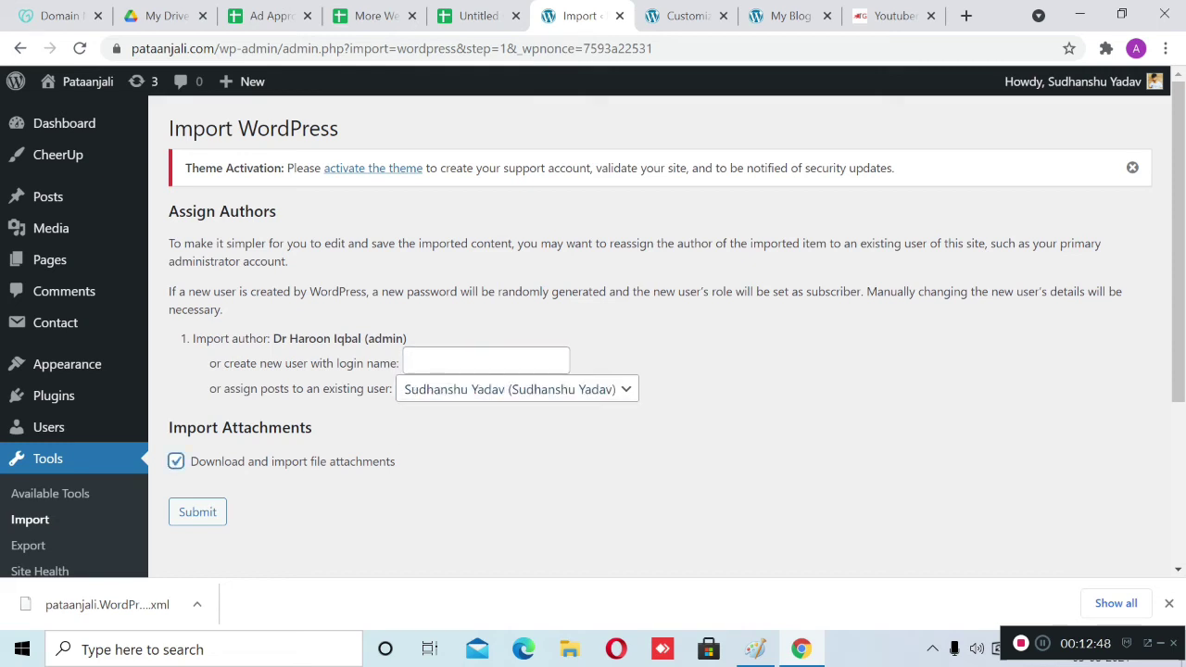
{"action": "key", "text": "Tab"}
{"action": "key", "text": "Return"}
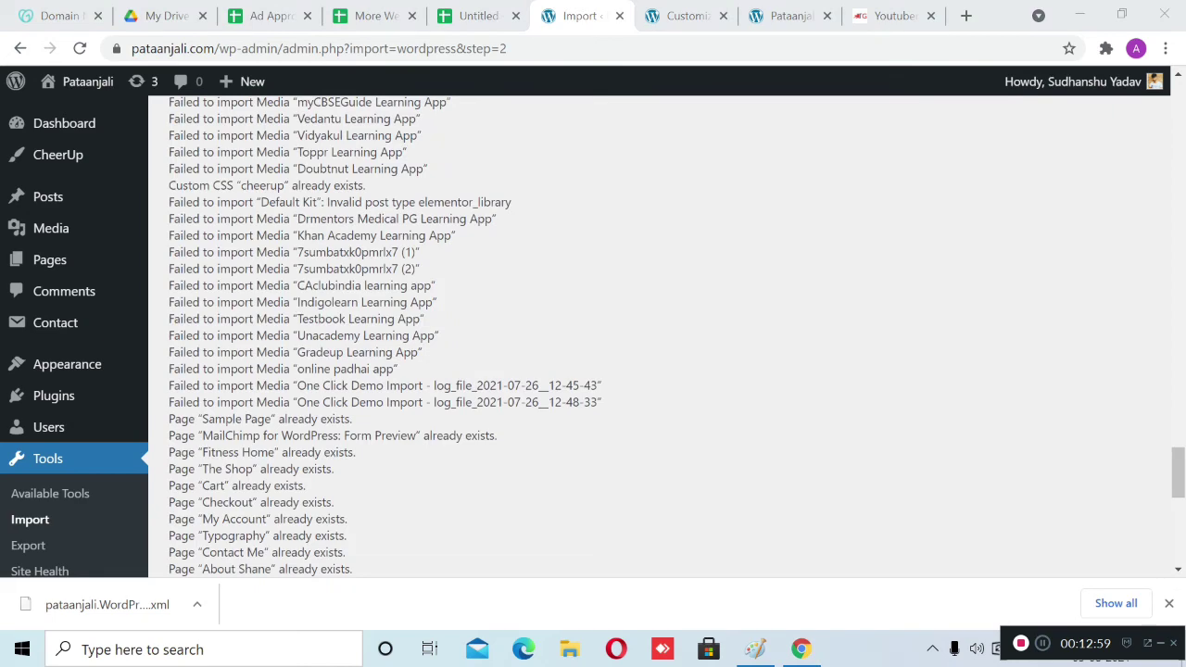
Read through the WordPress import results for media and pages
{"action": "scroll", "coordinate": [593, 333], "scroll_direction": "up", "scroll_amount": 20}
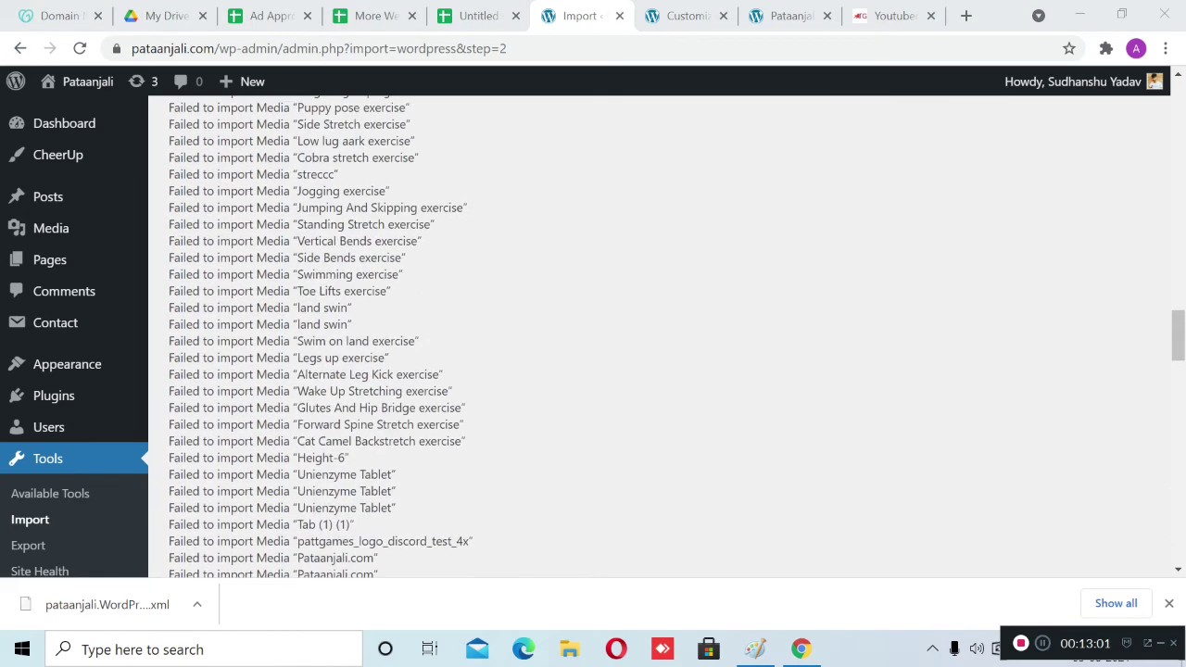
{"action": "scroll", "coordinate": [593, 334], "scroll_direction": "up", "scroll_amount": 5}
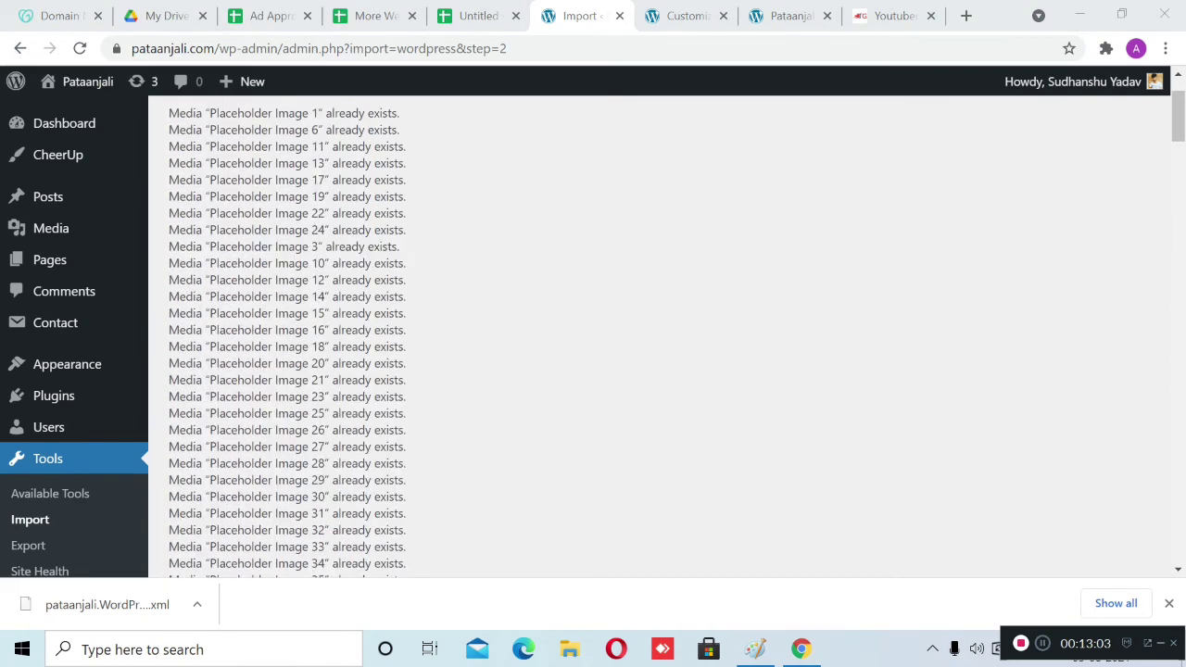
{"action": "scroll", "coordinate": [593, 334], "scroll_direction": "down", "scroll_amount": 15}
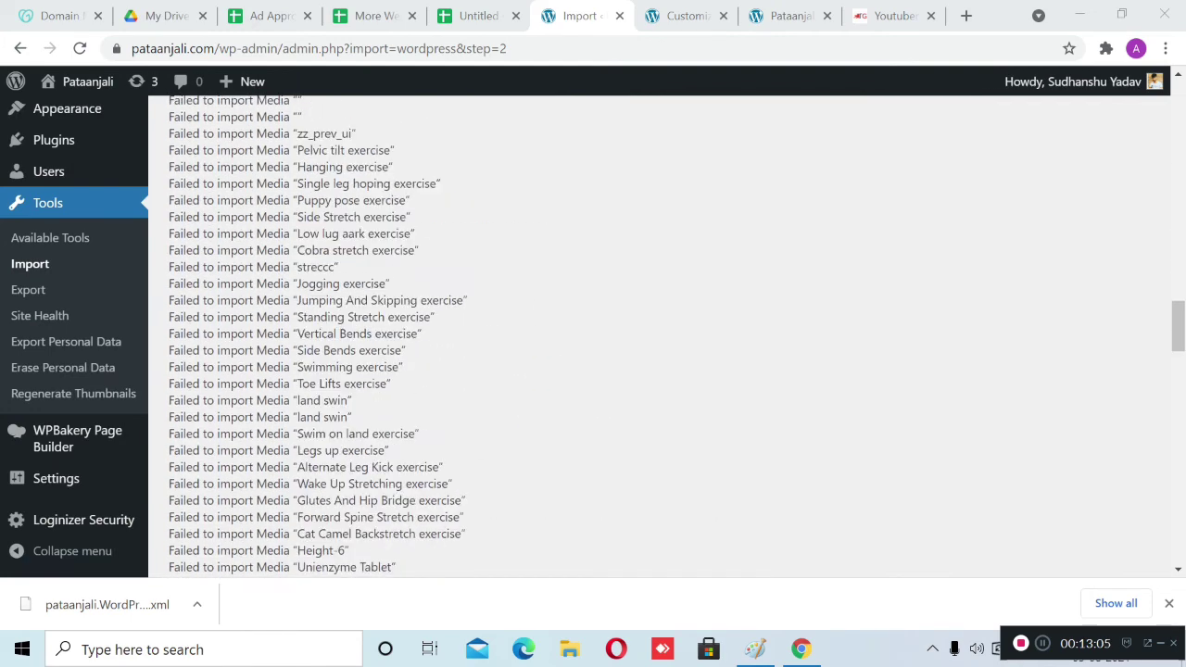
{"action": "scroll", "coordinate": [593, 334], "scroll_direction": "up", "scroll_amount": 4}
{"action": "left_click_drag", "start_coordinate": [192, 354], "coordinate": [360, 454]}
Examine the imported posts, navigation menu and sidebar on the live pataanjali.com homepage
{"action": "left_click", "coordinate": [675, 16]}
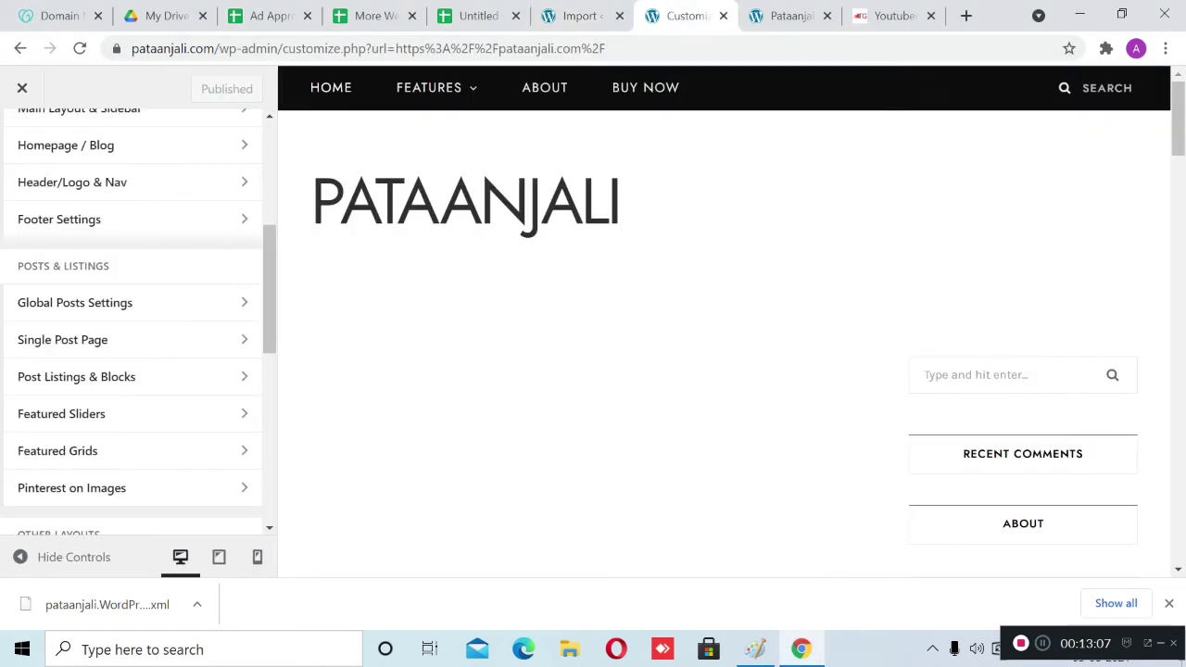
{"action": "key", "text": "ctrl+Tab"}
{"action": "scroll", "coordinate": [593, 371], "scroll_direction": "down", "scroll_amount": 4}
{"action": "scroll", "coordinate": [593, 370], "scroll_direction": "up", "scroll_amount": 4}
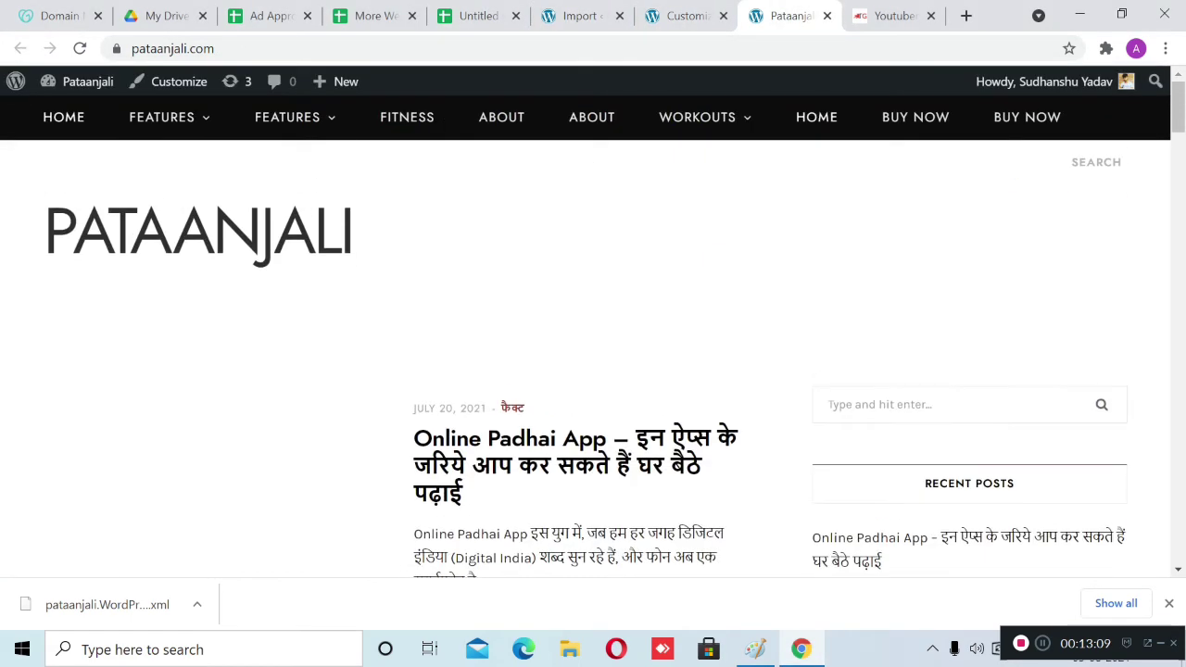
{"action": "scroll", "coordinate": [593, 371], "scroll_direction": "down", "scroll_amount": 15}
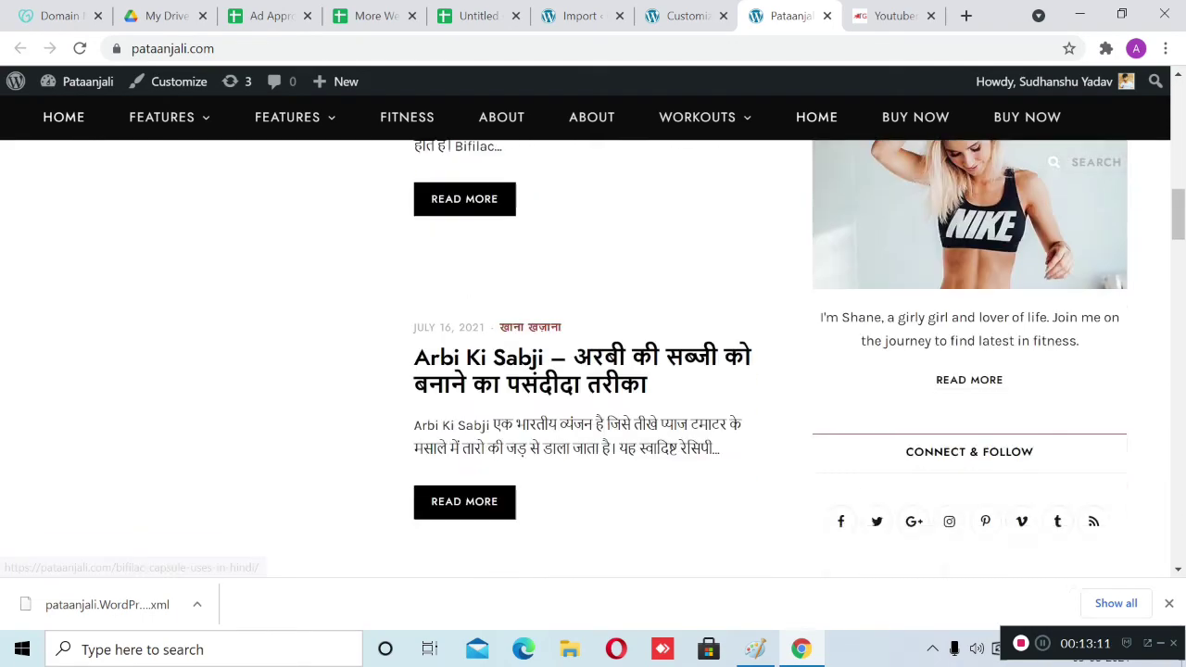
{"action": "scroll", "coordinate": [593, 371], "scroll_direction": "down", "scroll_amount": 5}
{"action": "scroll", "coordinate": [593, 371], "scroll_direction": "up", "scroll_amount": 12}
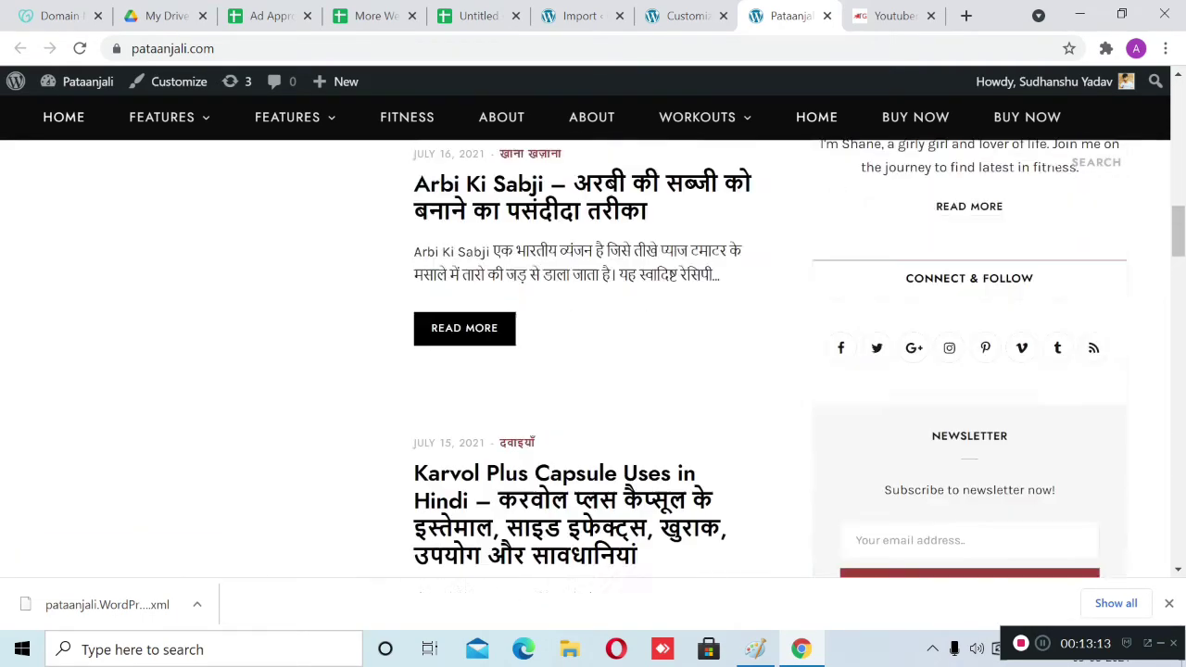
{"action": "scroll", "coordinate": [593, 371], "scroll_direction": "up", "scroll_amount": 8}
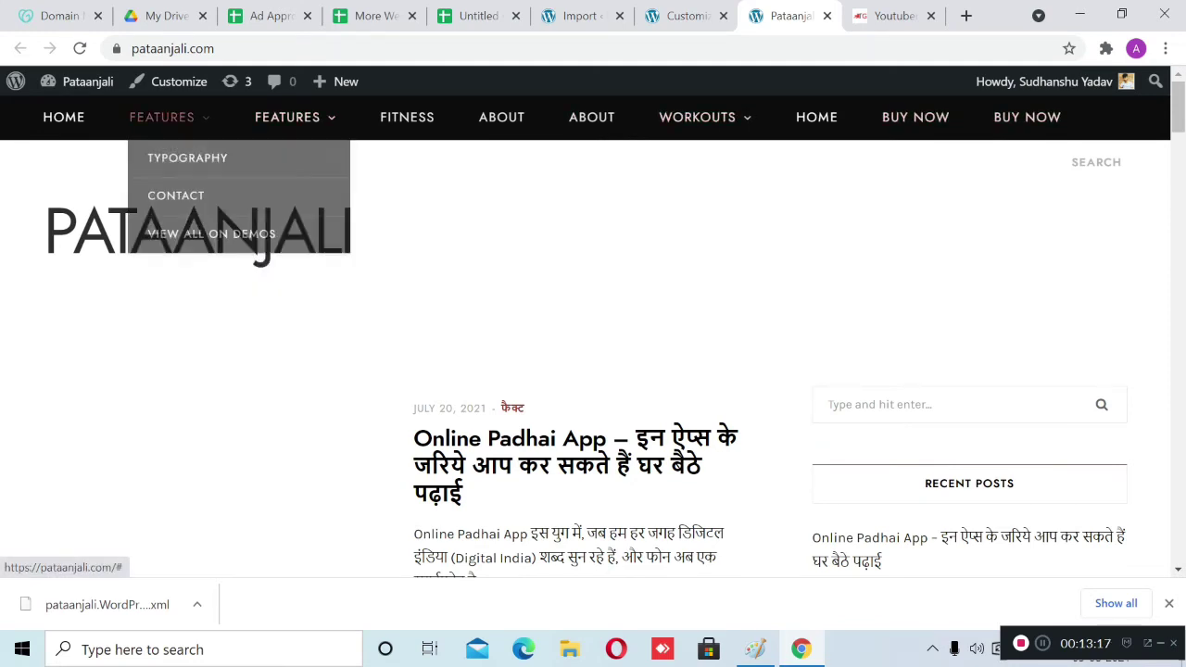
Assign the Header Menu to the Main Navigation and Mobile Menu locations in the Customizer for pataanjali.com
{"action": "left_click", "coordinate": [179, 81]}
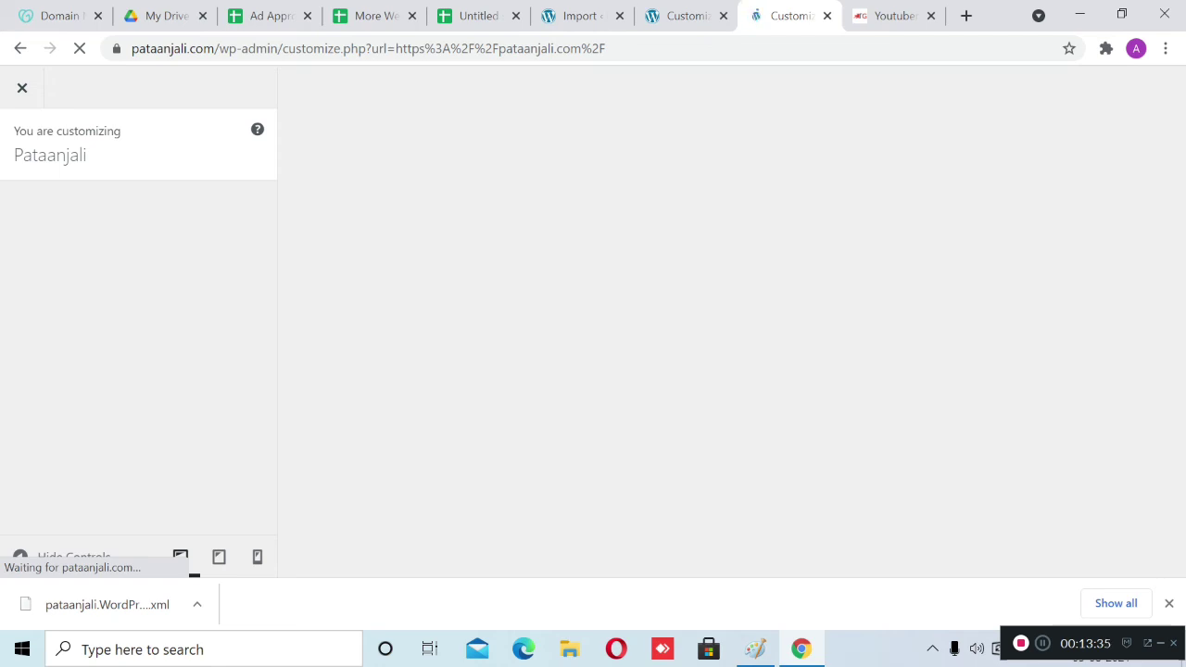
{"action": "scroll", "coordinate": [130, 405], "scroll_direction": "down", "scroll_amount": 15}
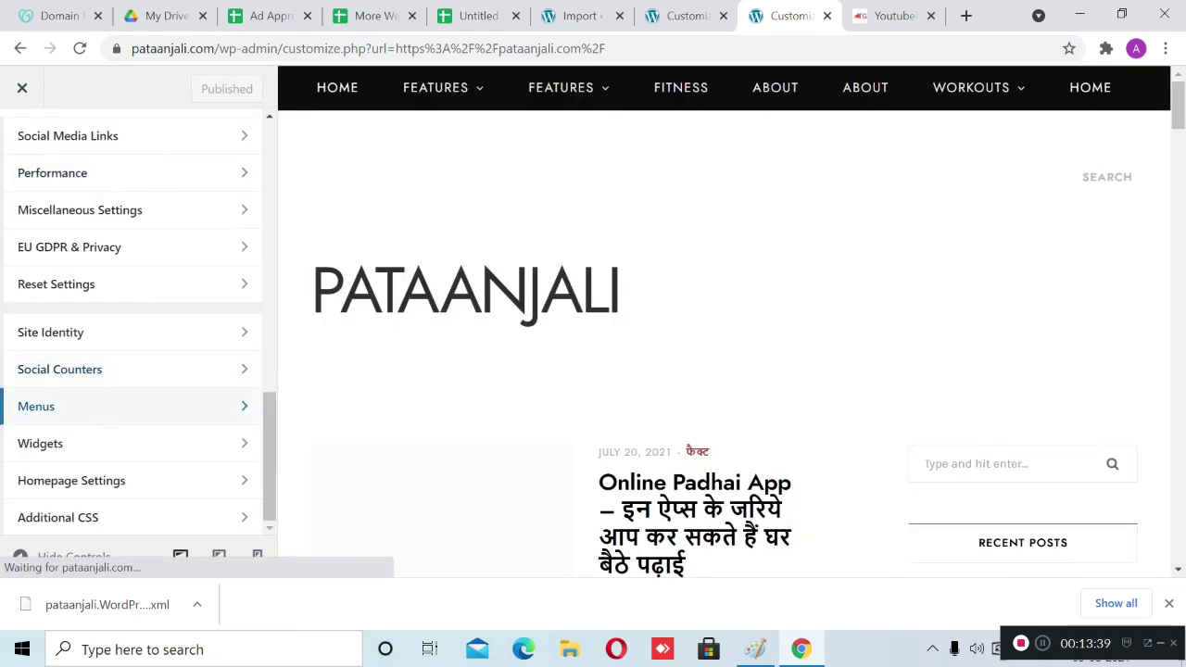
{"action": "left_click", "coordinate": [130, 406]}
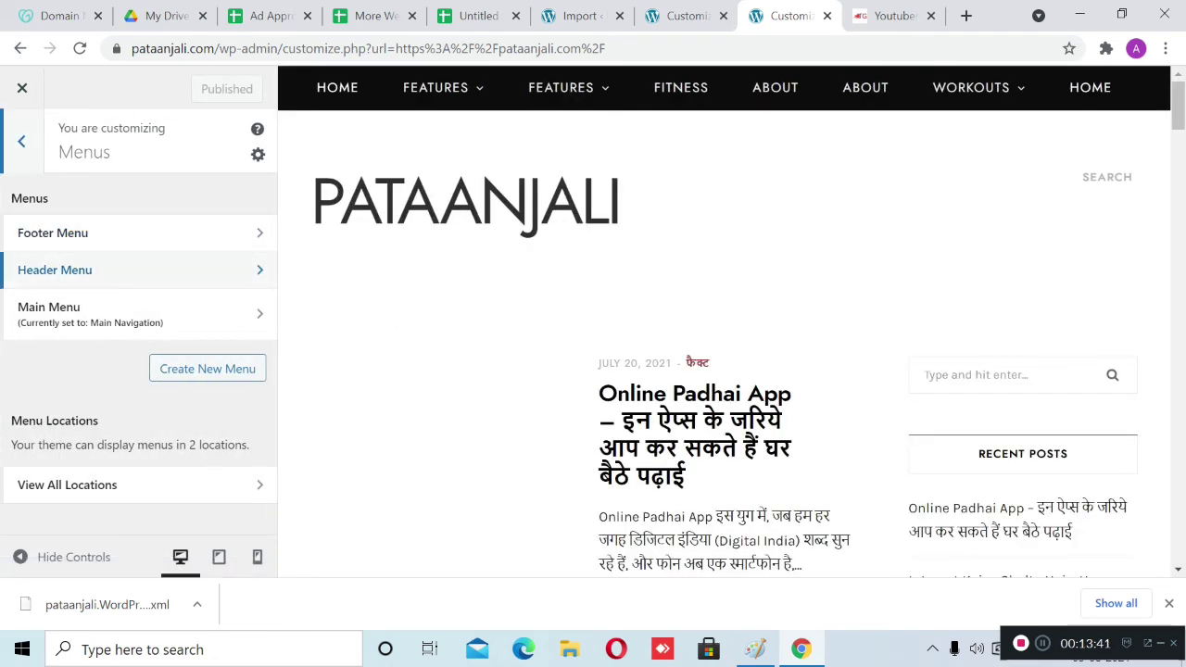
{"action": "left_click", "coordinate": [129, 270]}
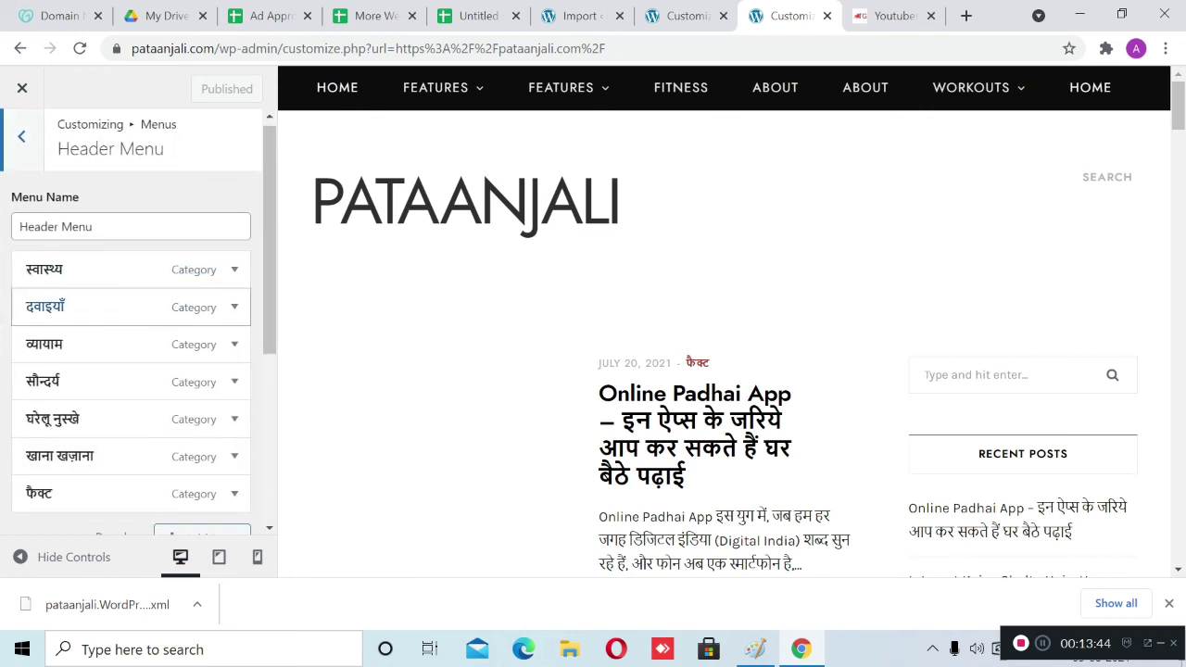
{"action": "scroll", "coordinate": [139, 315], "scroll_direction": "down", "scroll_amount": 3}
{"action": "left_click", "coordinate": [18, 398]}
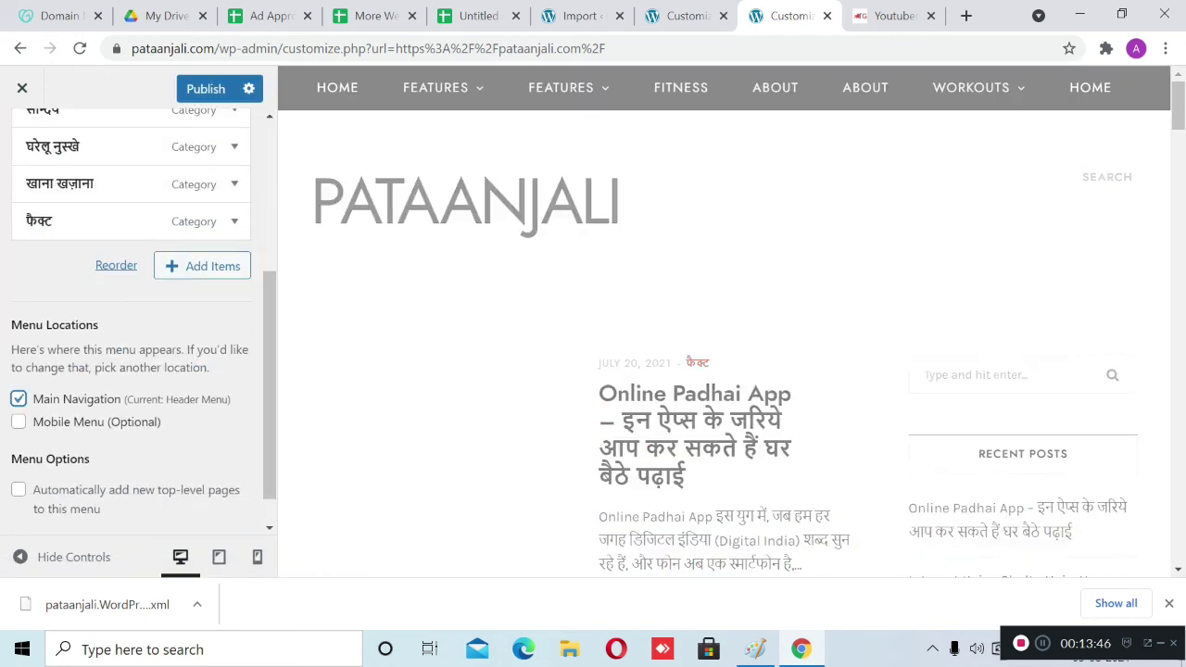
{"action": "left_click", "coordinate": [18, 421]}
{"action": "scroll", "coordinate": [70, 454], "scroll_direction": "up", "scroll_amount": 3}
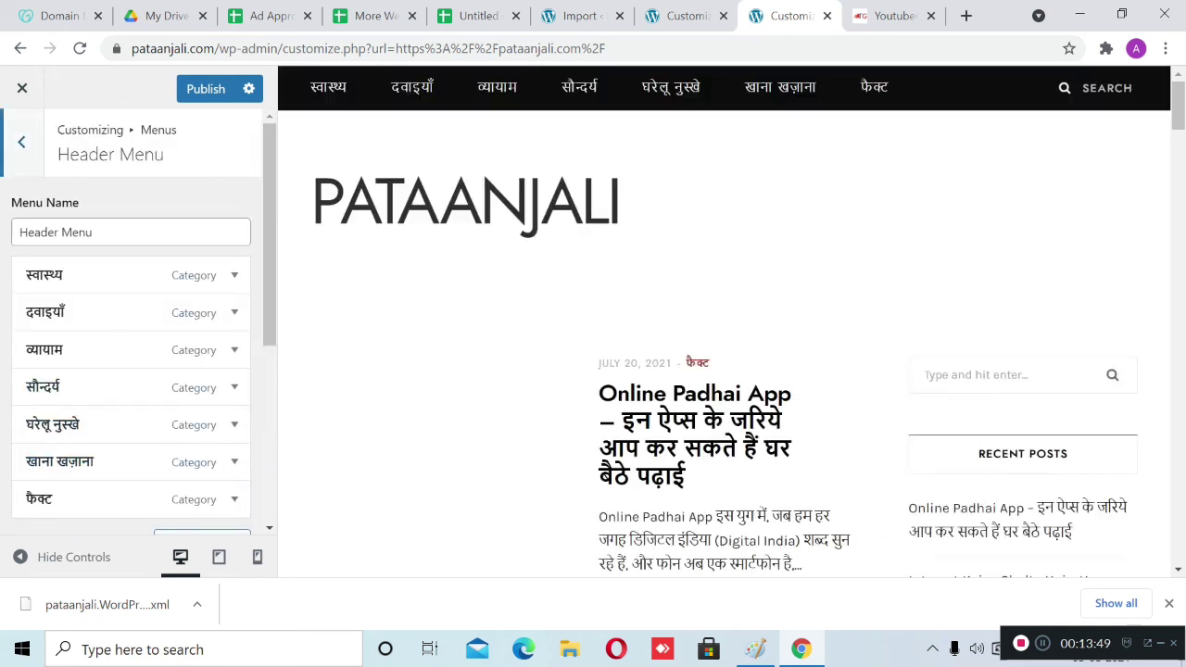
Check the Main Menu's entries and its menu location settings
{"action": "left_click", "coordinate": [22, 142]}
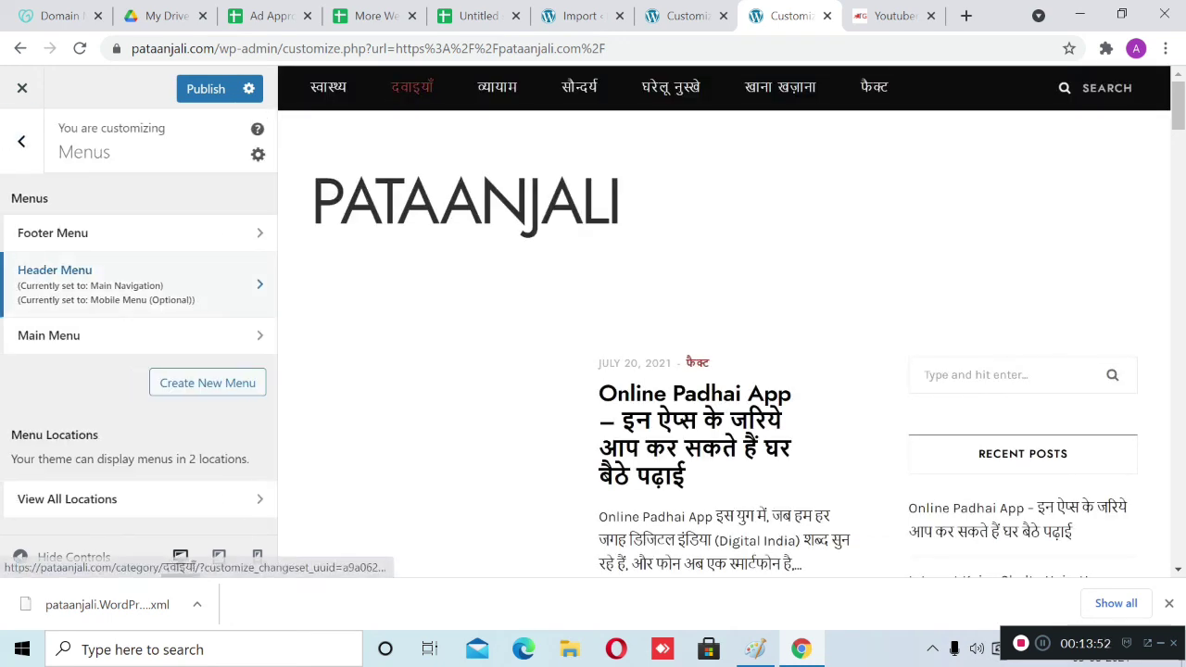
{"action": "left_click", "coordinate": [48, 335]}
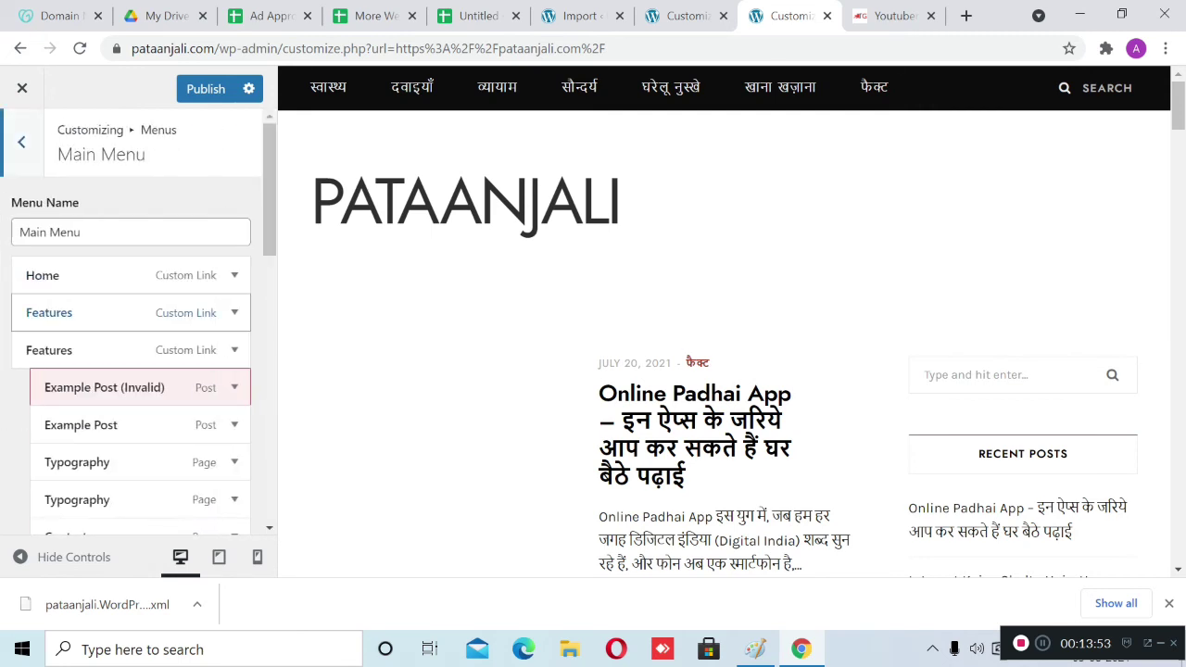
{"action": "scroll", "coordinate": [139, 315], "scroll_direction": "down", "scroll_amount": 10}
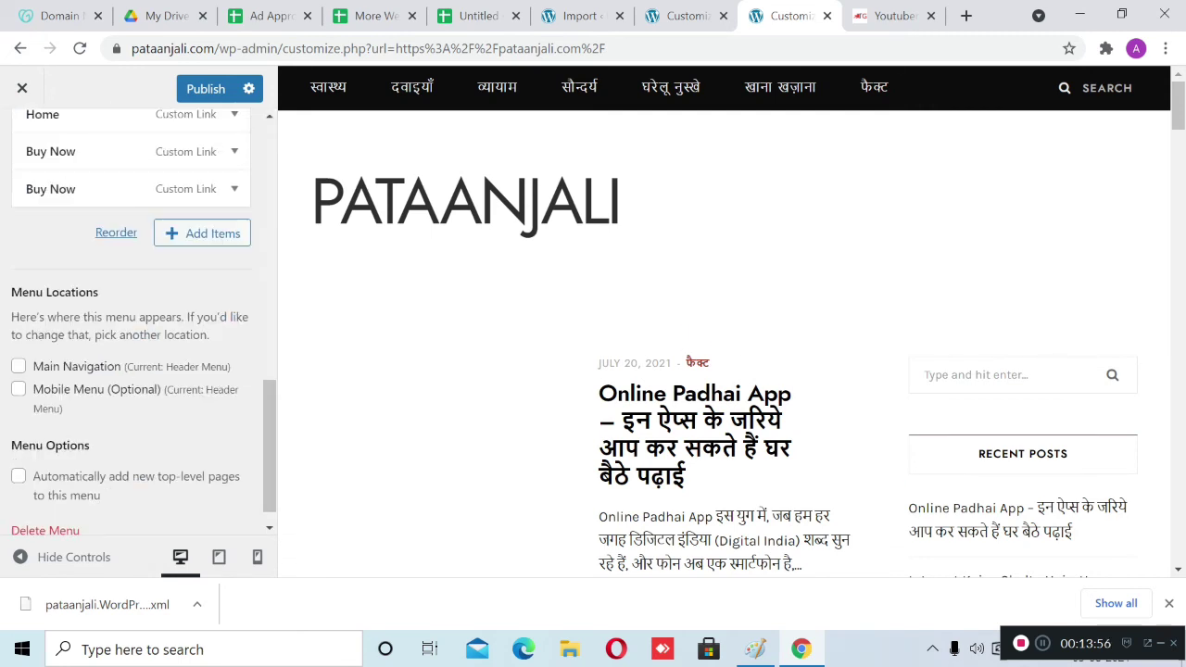
{"action": "scroll", "coordinate": [139, 315], "scroll_direction": "up", "scroll_amount": 10}
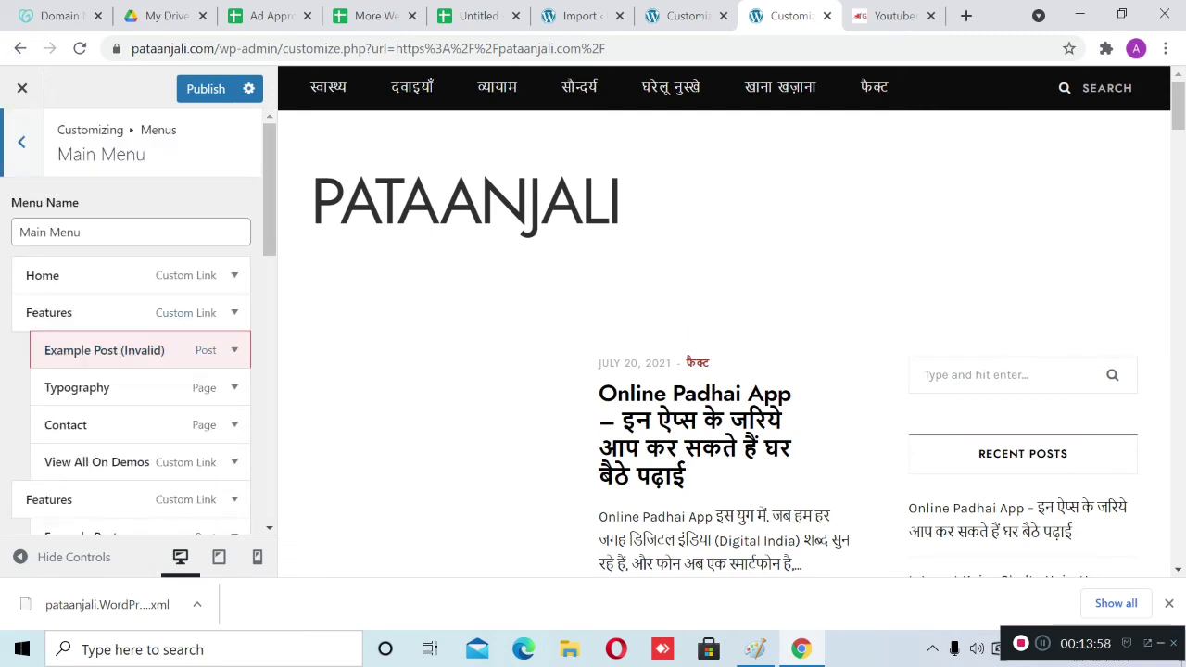
{"action": "key", "text": "Escape"}
Look through the pages available to add to the Header Menu
{"action": "left_click", "coordinate": [56, 271]}
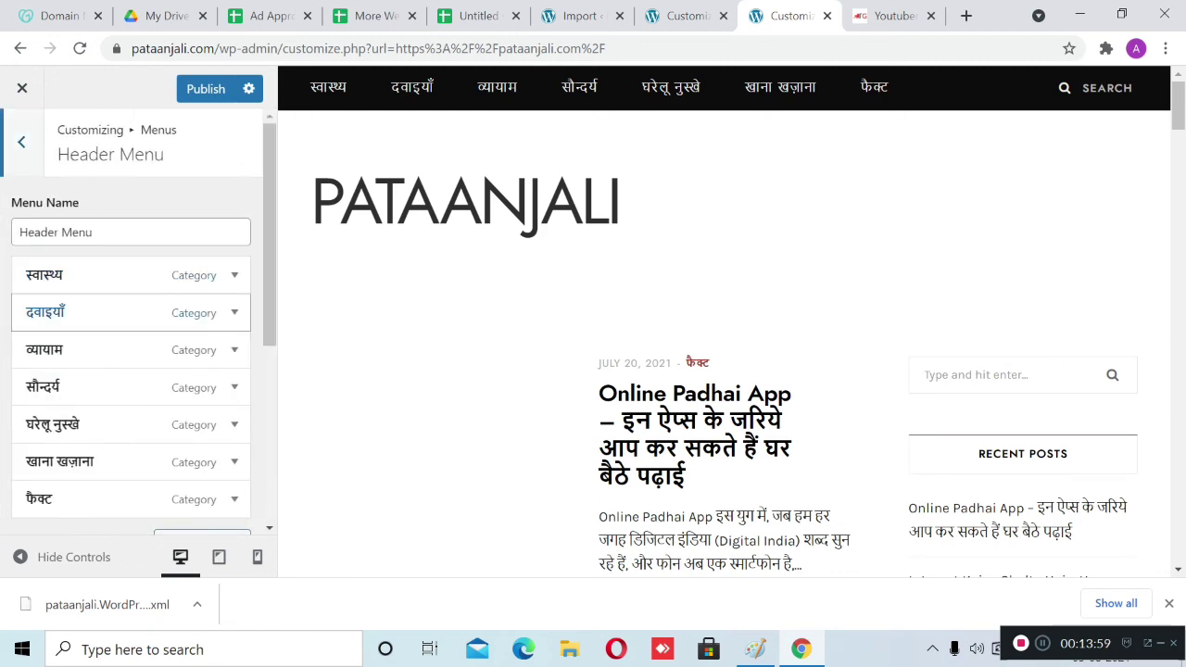
{"action": "scroll", "coordinate": [139, 306], "scroll_direction": "down", "scroll_amount": 2}
{"action": "left_click", "coordinate": [185, 359]}
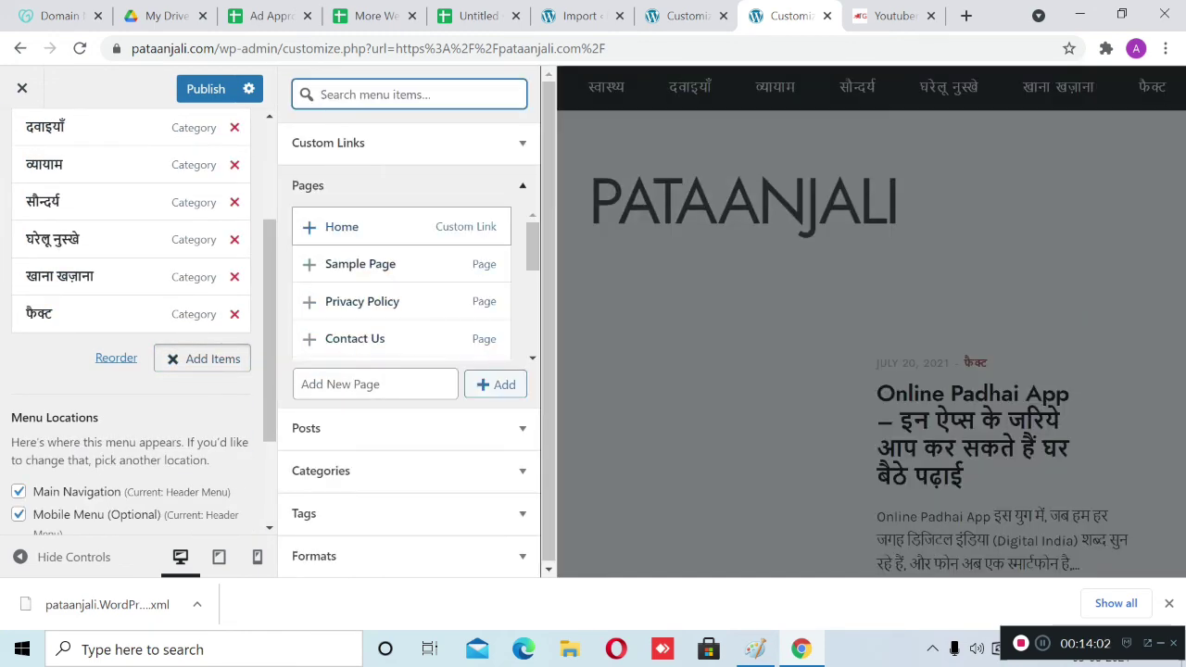
{"action": "scroll", "coordinate": [408, 287], "scroll_direction": "down", "scroll_amount": 2}
{"action": "scroll", "coordinate": [407, 287], "scroll_direction": "up", "scroll_amount": 2}
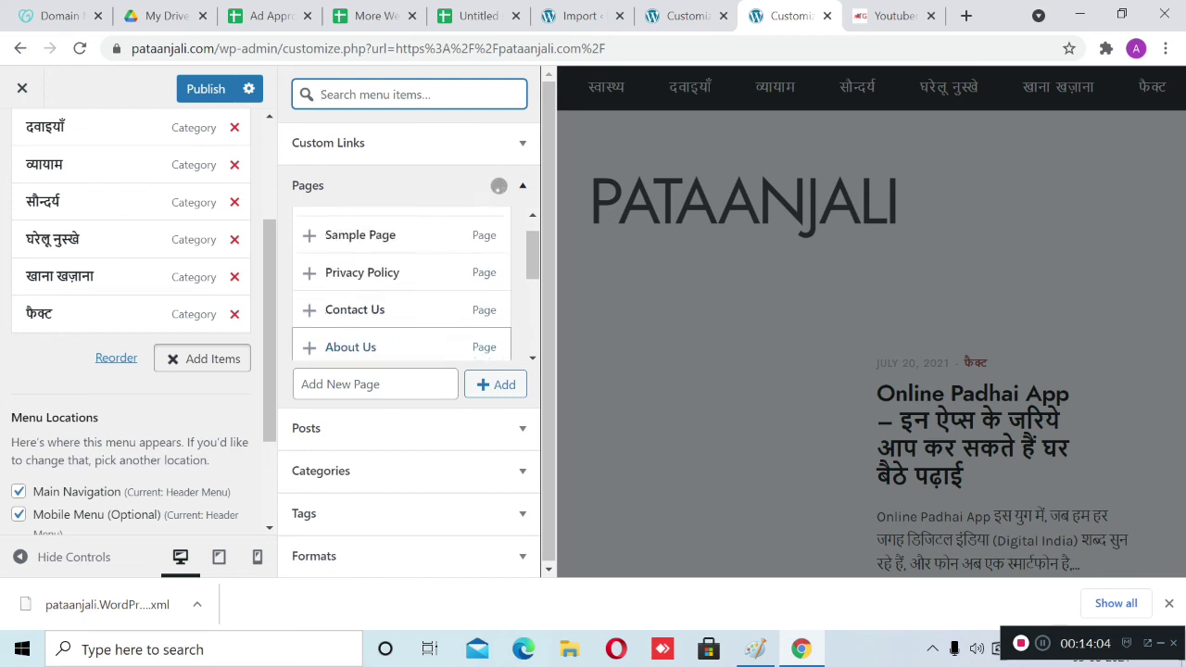
{"action": "scroll", "coordinate": [402, 283], "scroll_direction": "down", "scroll_amount": 5}
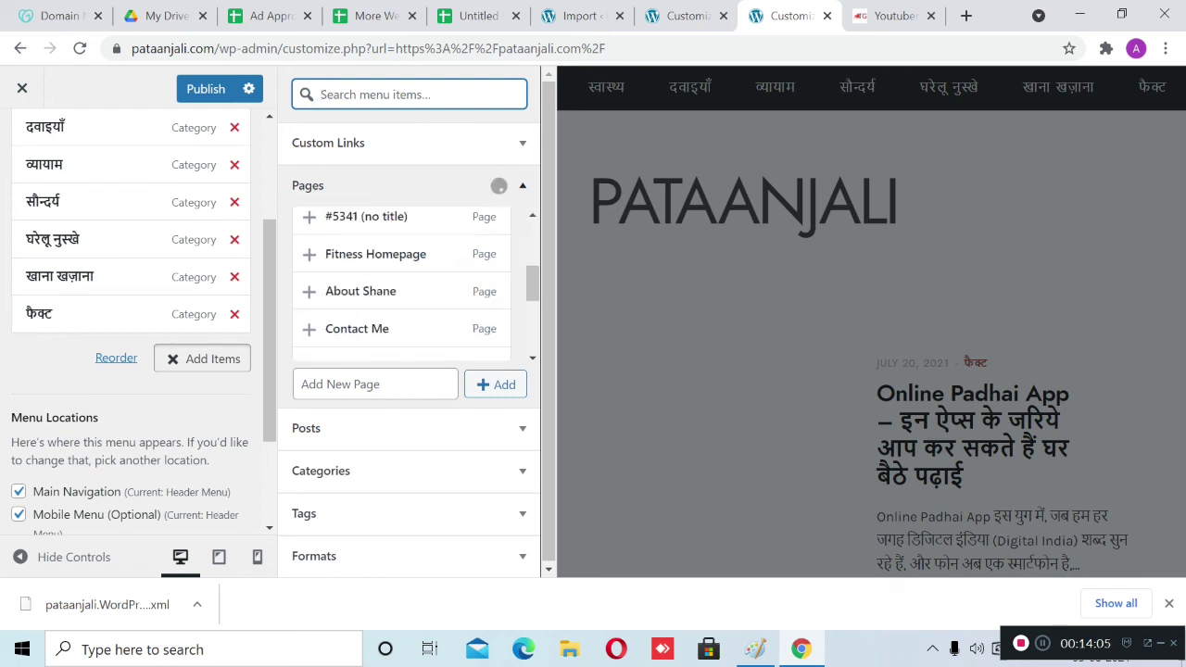